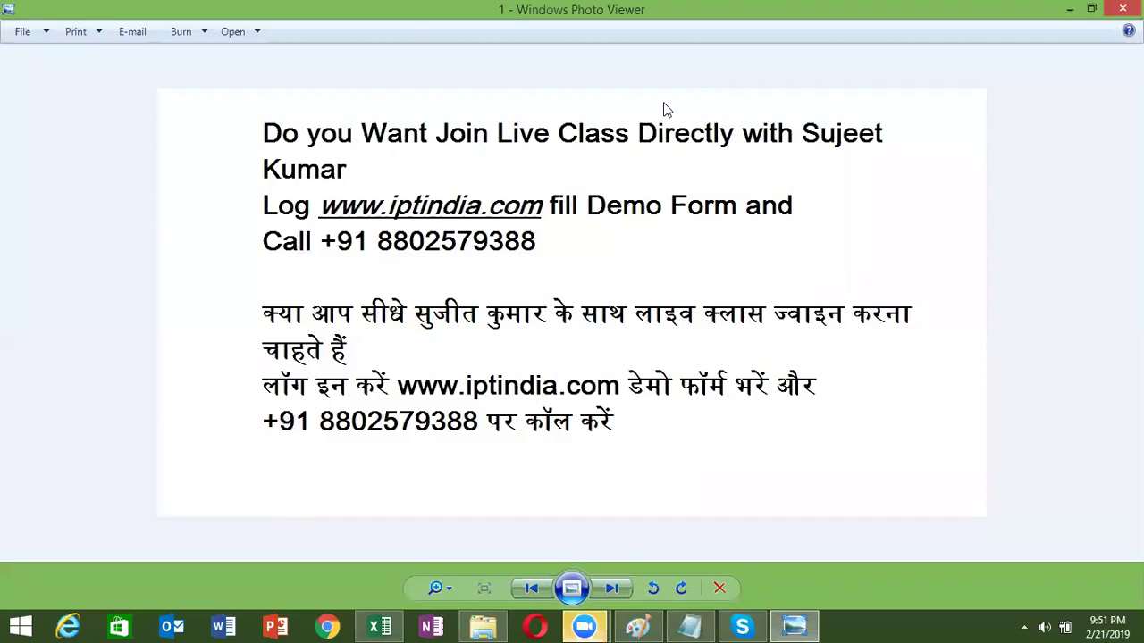
Skip to the second promotional image, close Photo Viewer and restore the CF workbook in Excel.
left_click(620, 586)
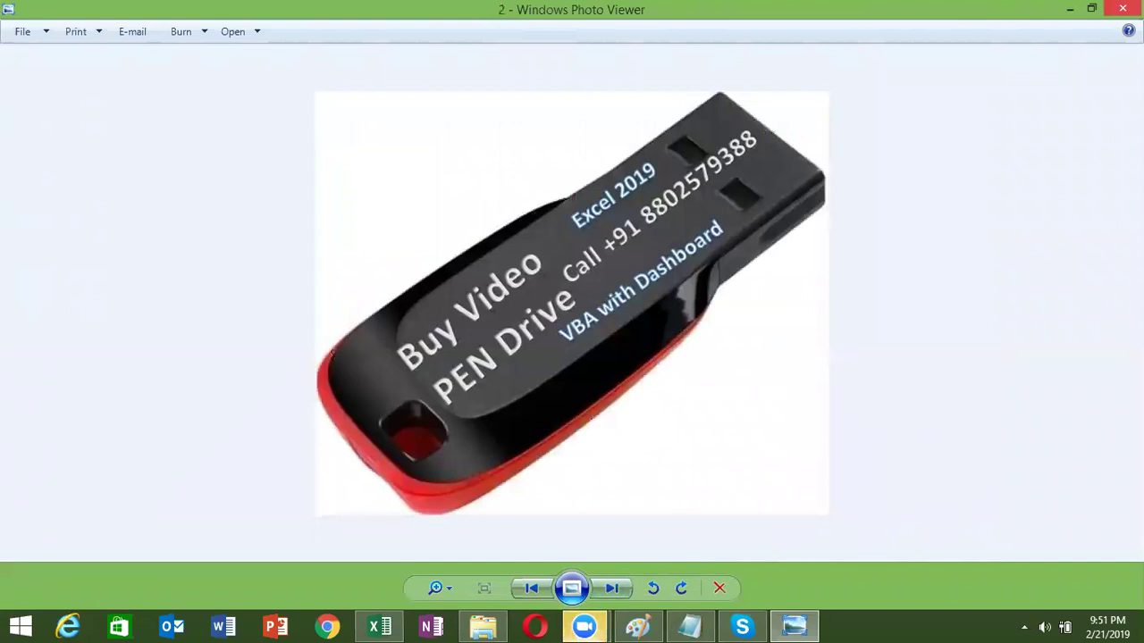
left_click(1122, 9)
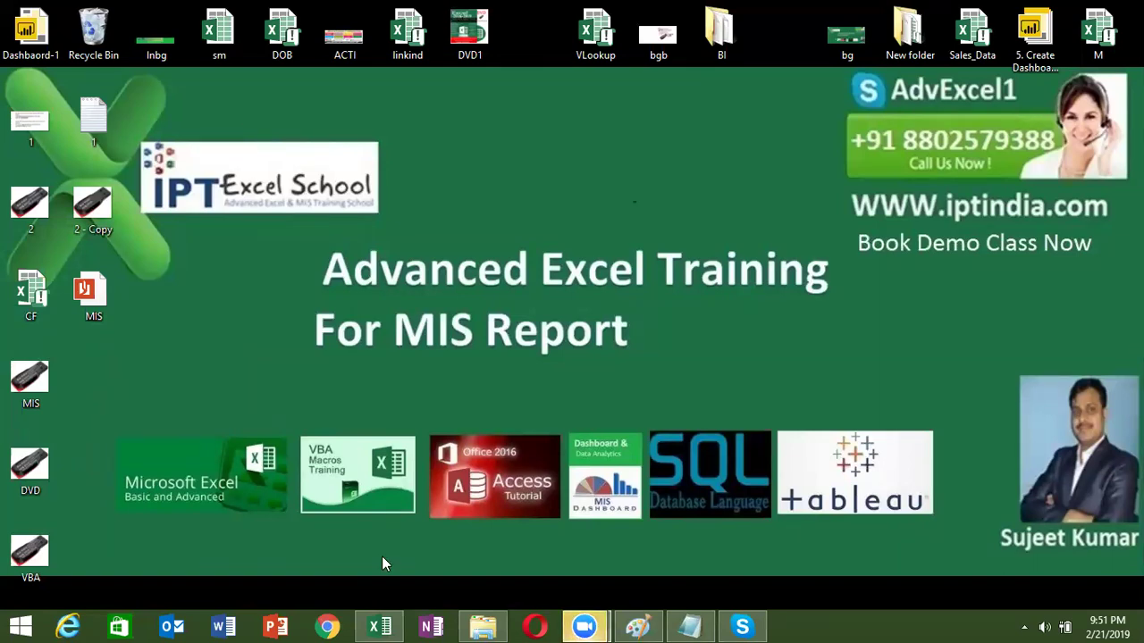
left_click(380, 627)
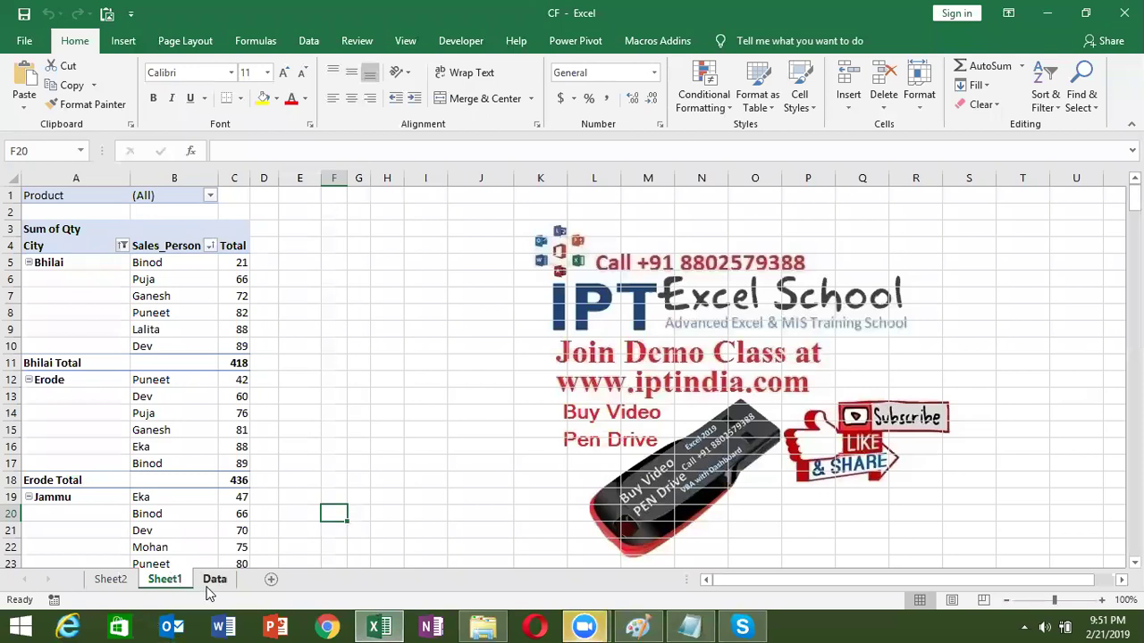
Copy the Data sheet's City through Qty columns and paste them at A1 of a new Sheet3.
left_click(215, 579)
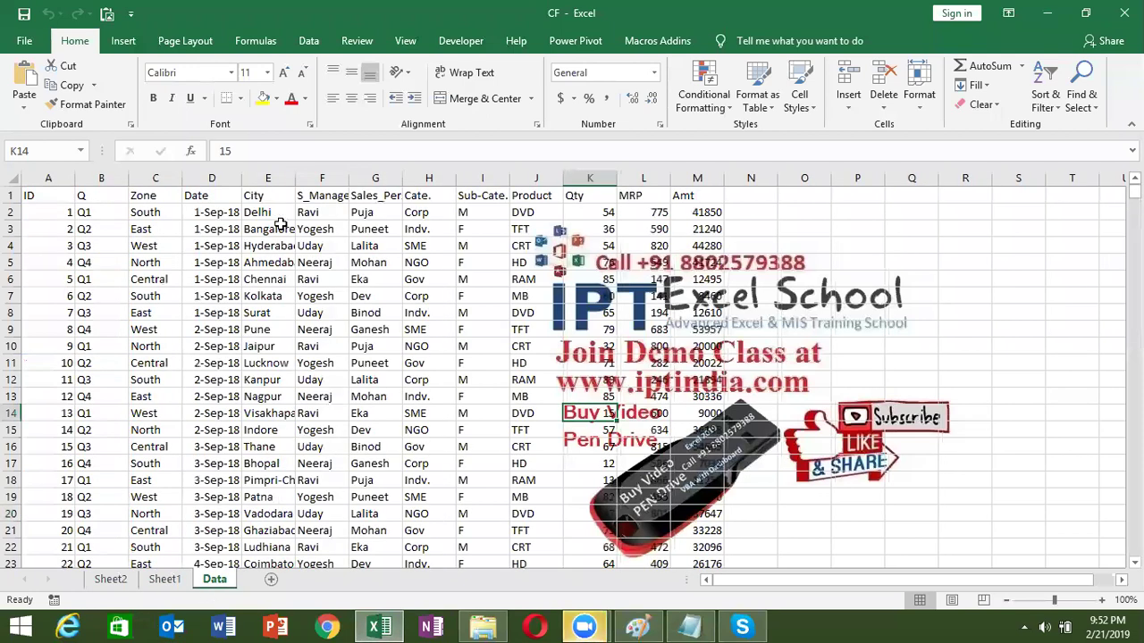
left_click_drag(269, 176, 590, 183)
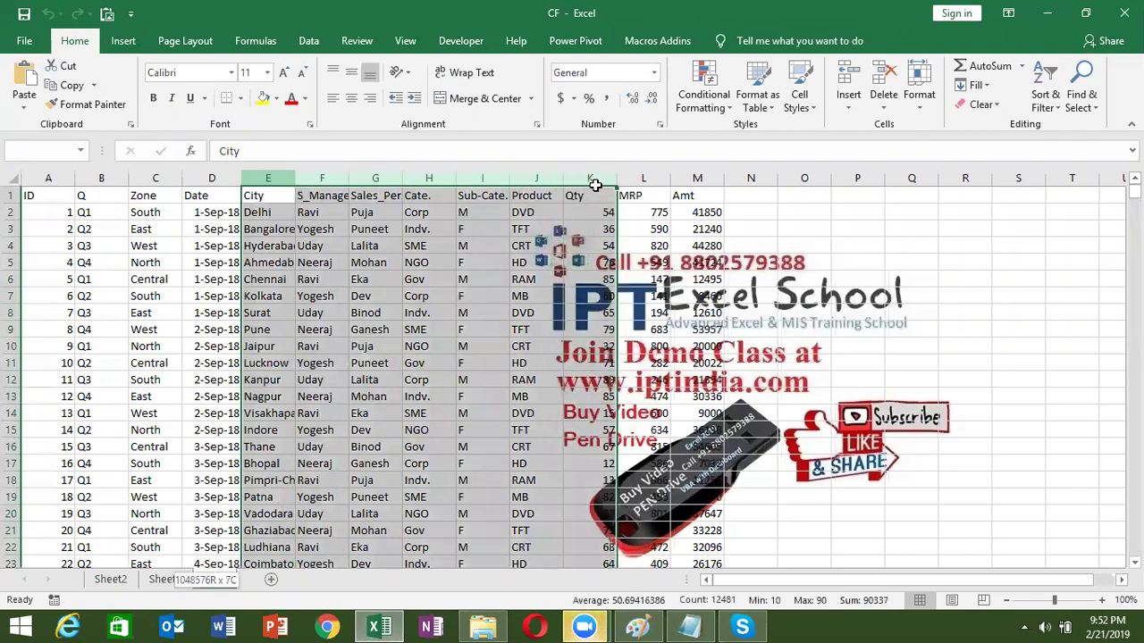
key("ctrl+c")
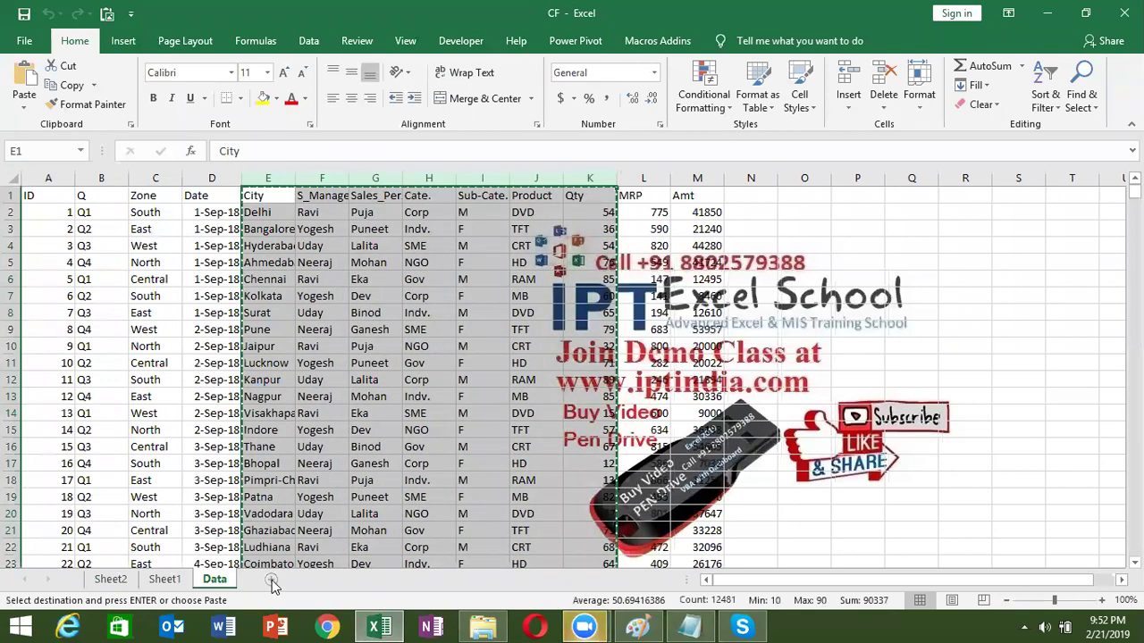
left_click(272, 579)
key("ctrl+v")
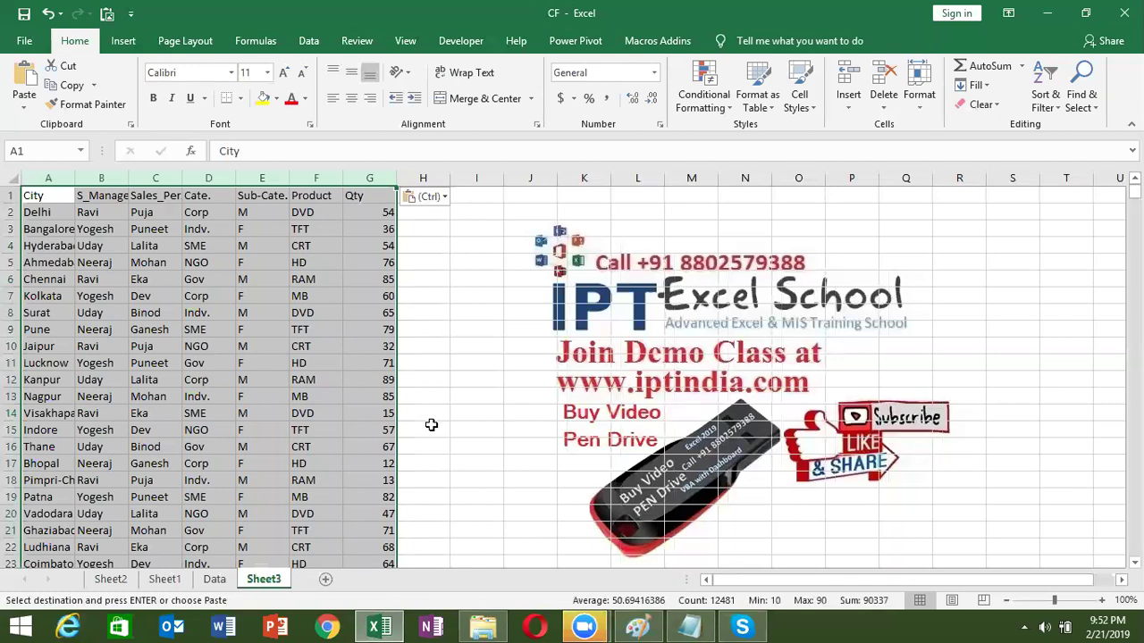
Enter =SUM(G:G) in I3 to total the whole Qty column, giving 90337.
left_click(431, 426)
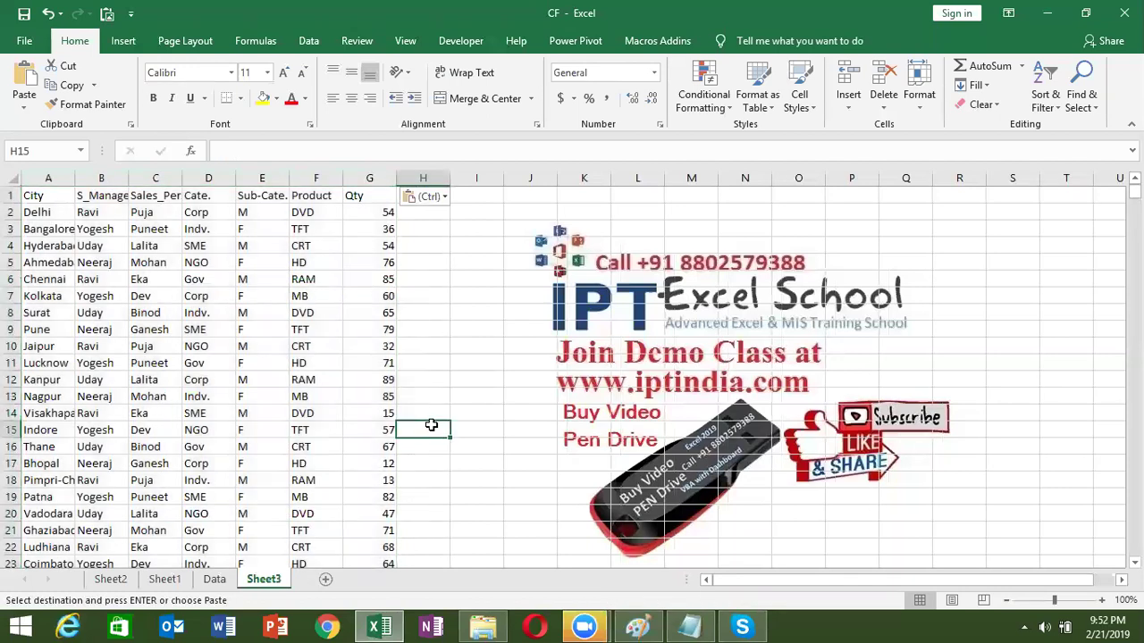
left_click(453, 257)
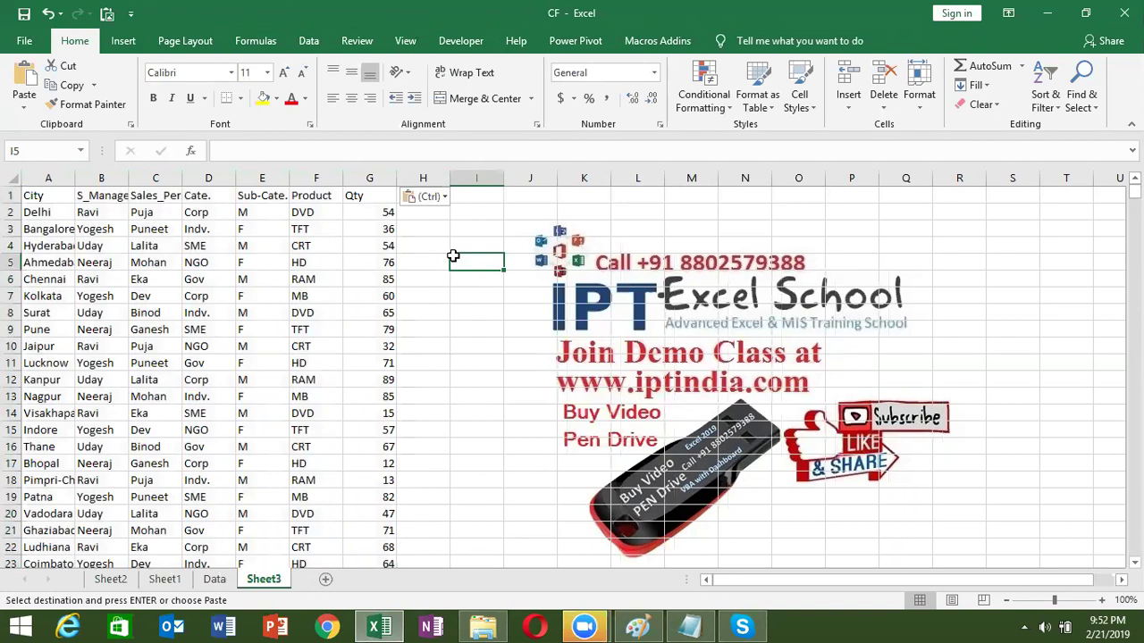
key("Up")
key("Up")
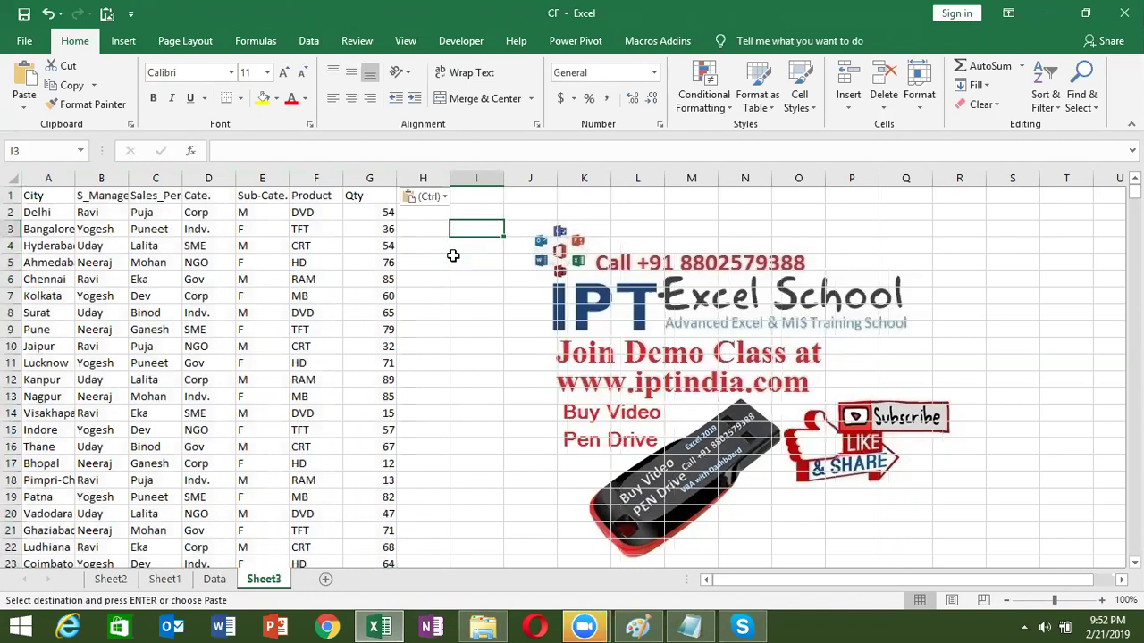
type("=sum")
key("Tab")
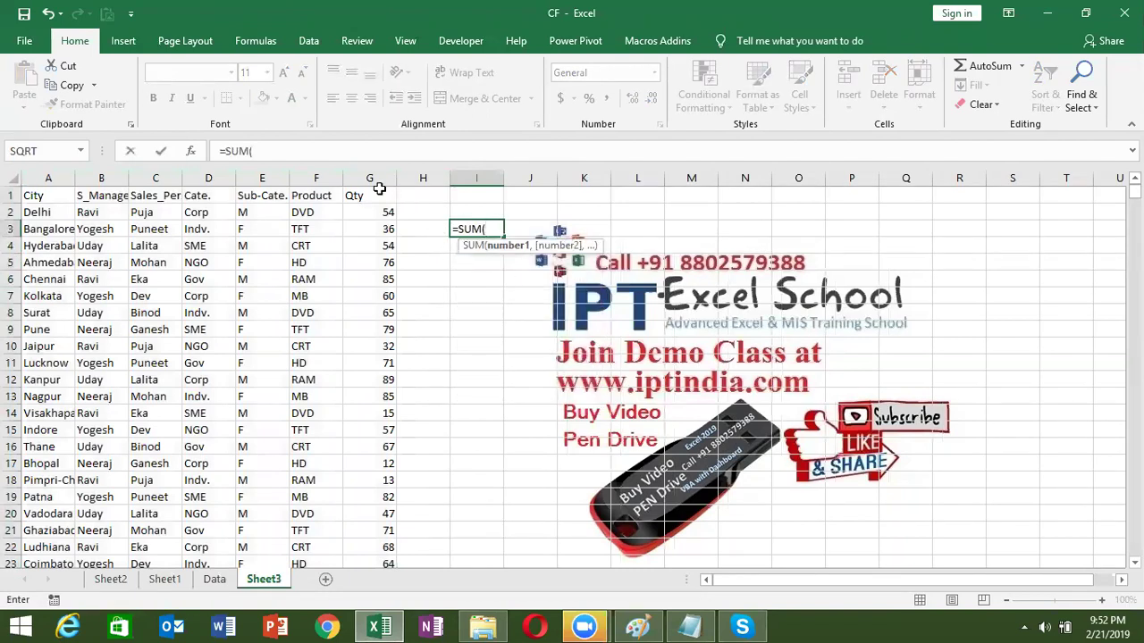
left_click(371, 179)
key("Return")
key("Up")
key("Down")
key("Left")
key("Left")
key("Left")
key("Left")
key("Left")
key("Left")
key("Left")
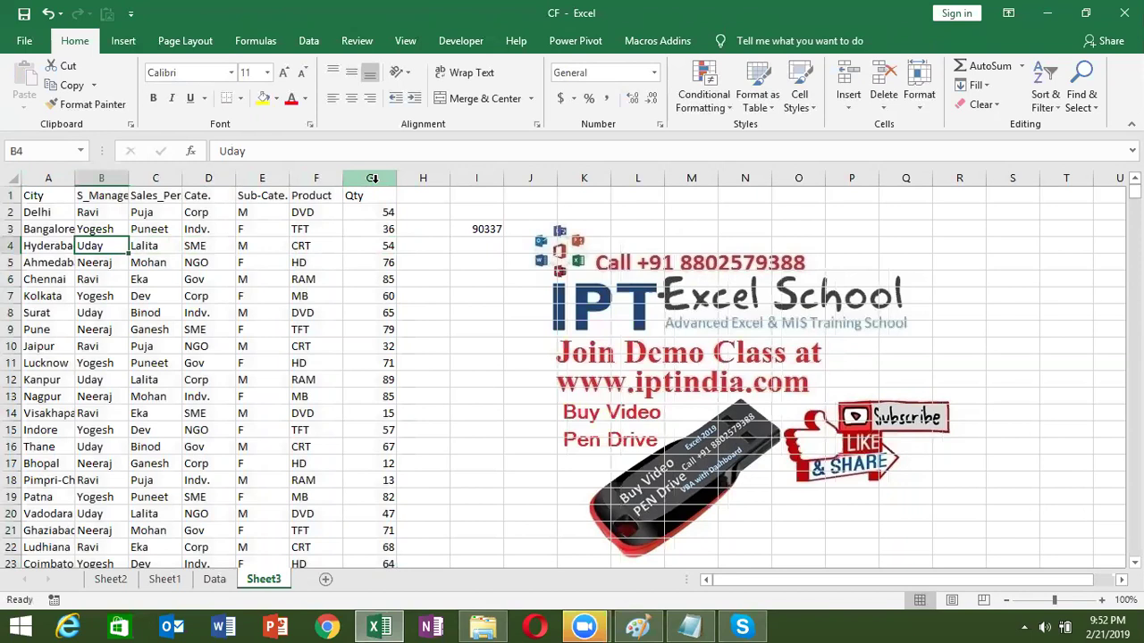
Copy the manager's name from B4 into H5 as the criterion.
key("ctrl+c")
key("Right")
key("Right")
key("Right")
key("Right")
key("Right")
key("Right")
key("Down")
key("ctrl+v")
key("Right")
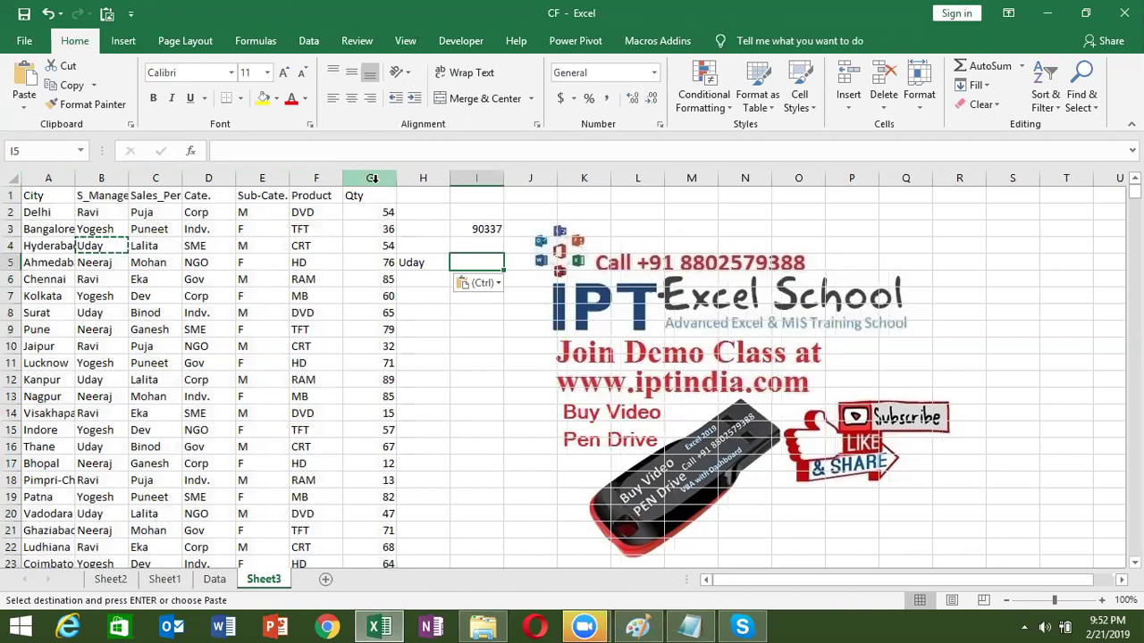
Enter =SUMIF(B:B,H5,G:G) in I5 to total that manager's Qty, 22218.
type("=su")
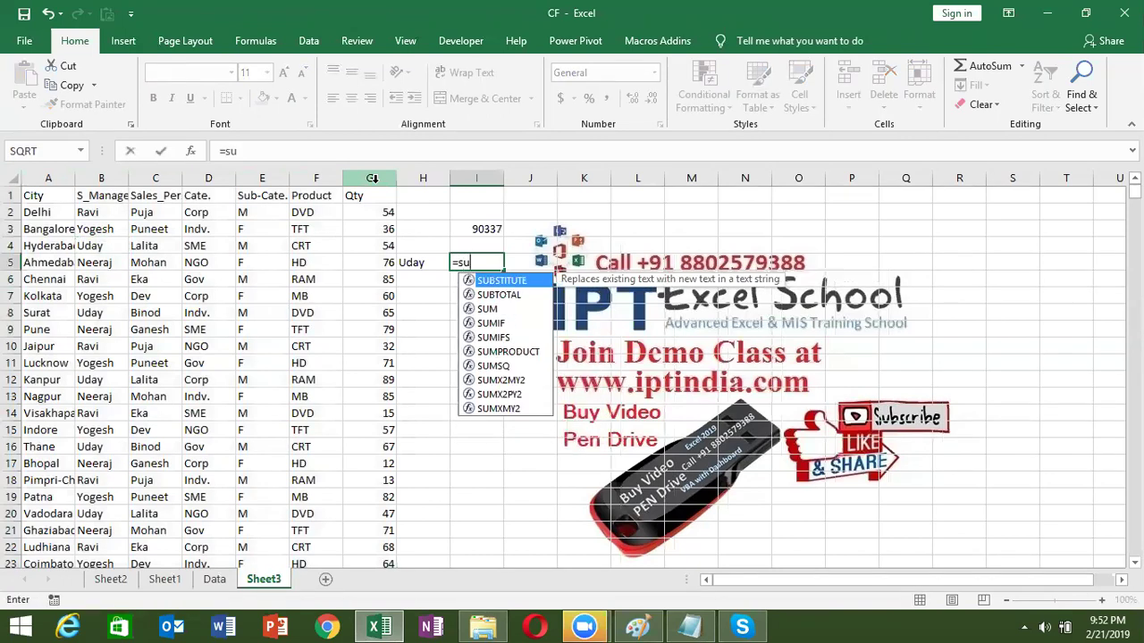
type("m")
key("Down")
key("Tab")
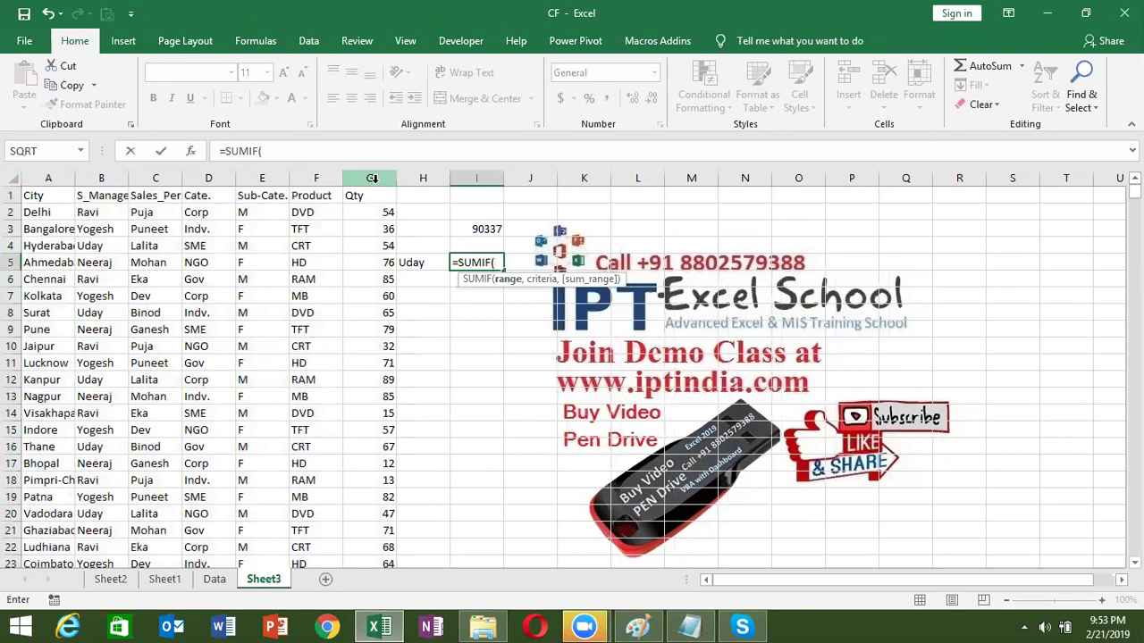
left_click(97, 175)
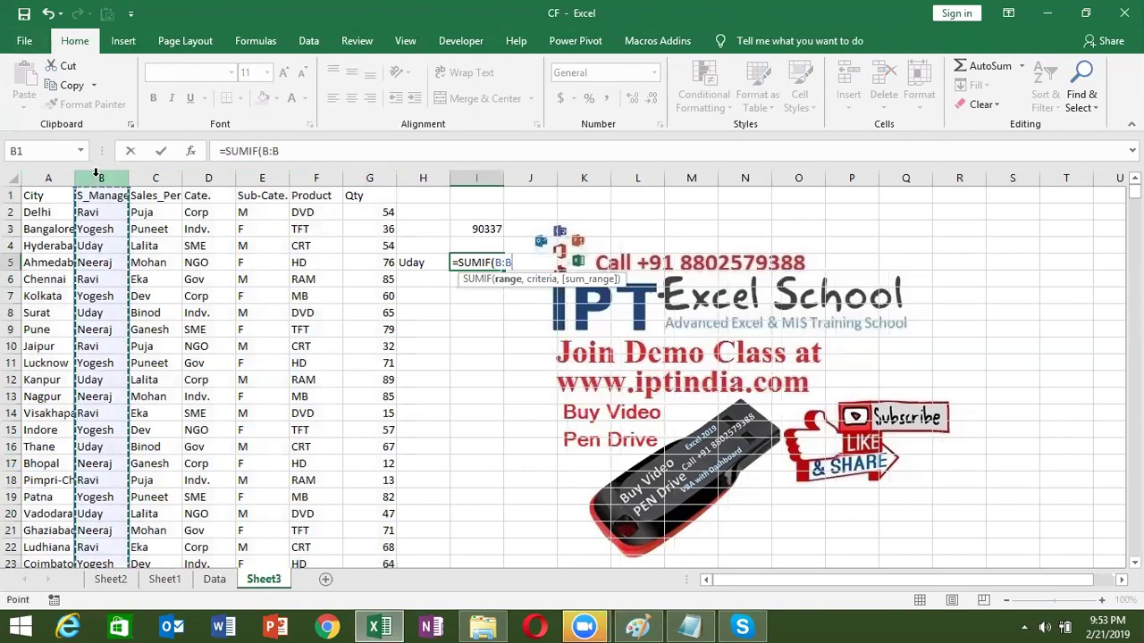
type(",")
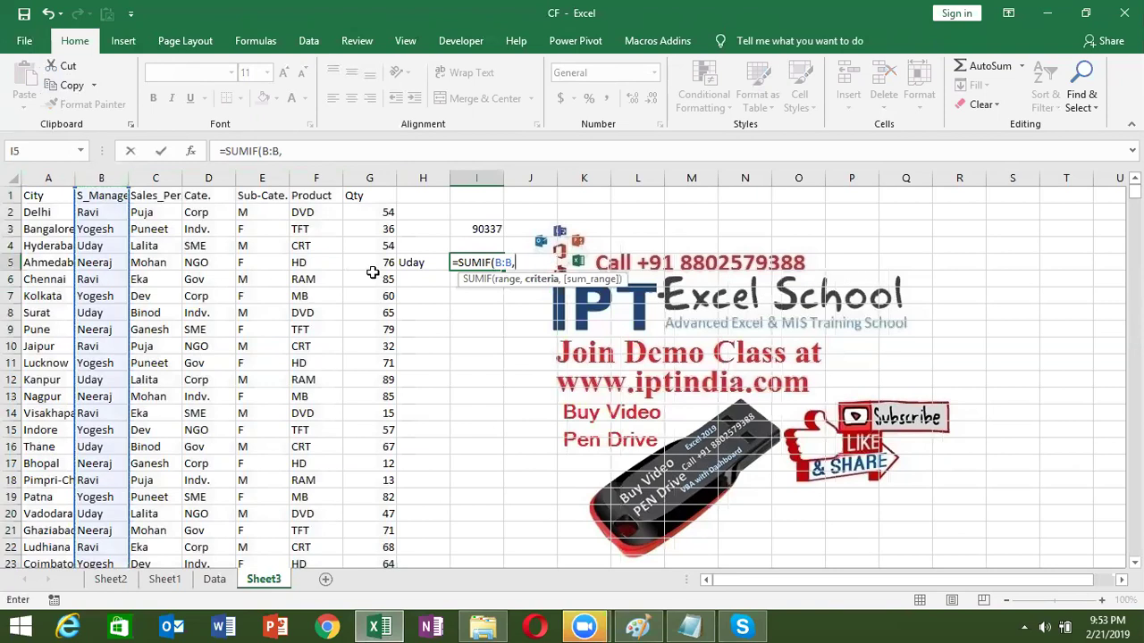
left_click(419, 269)
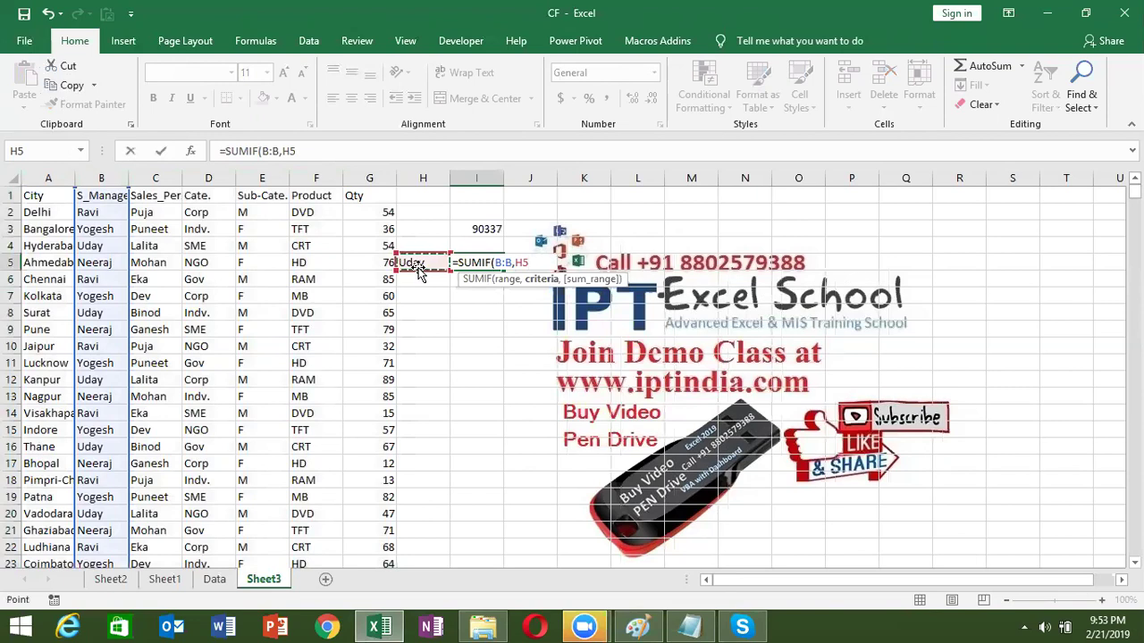
type(",")
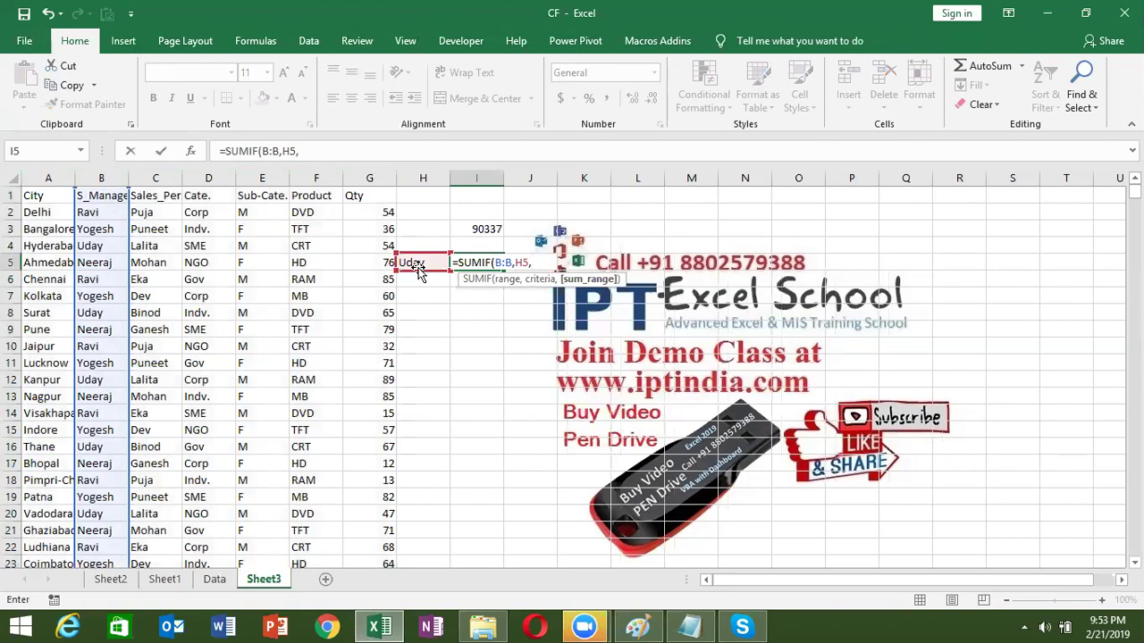
left_click(375, 177)
key("Return")
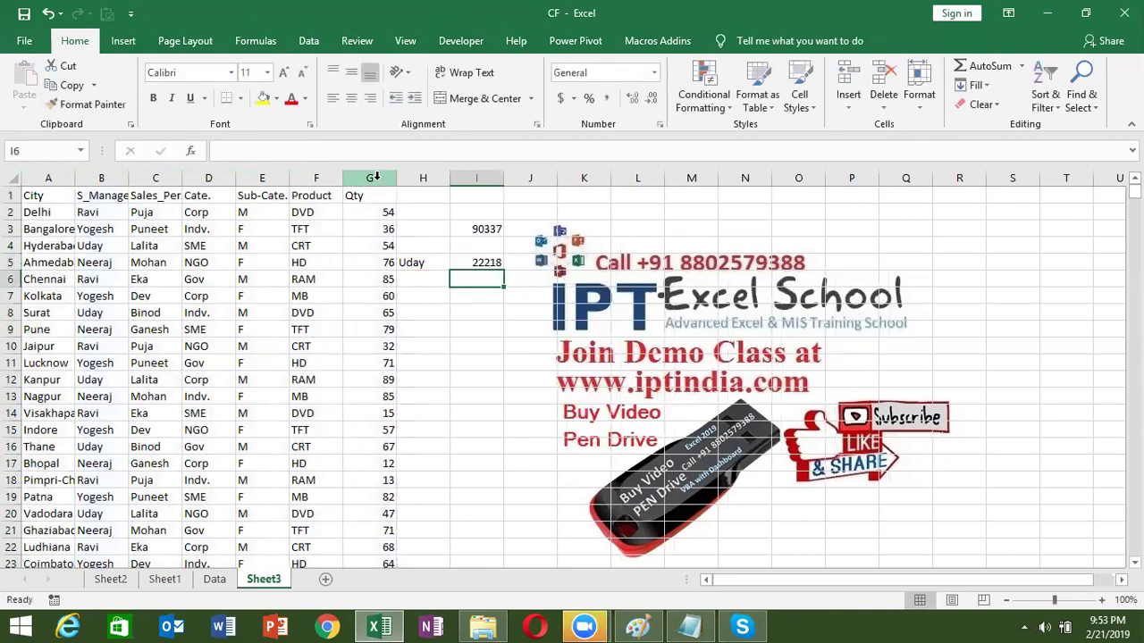
key("Up")
key("Left")
key("Right")
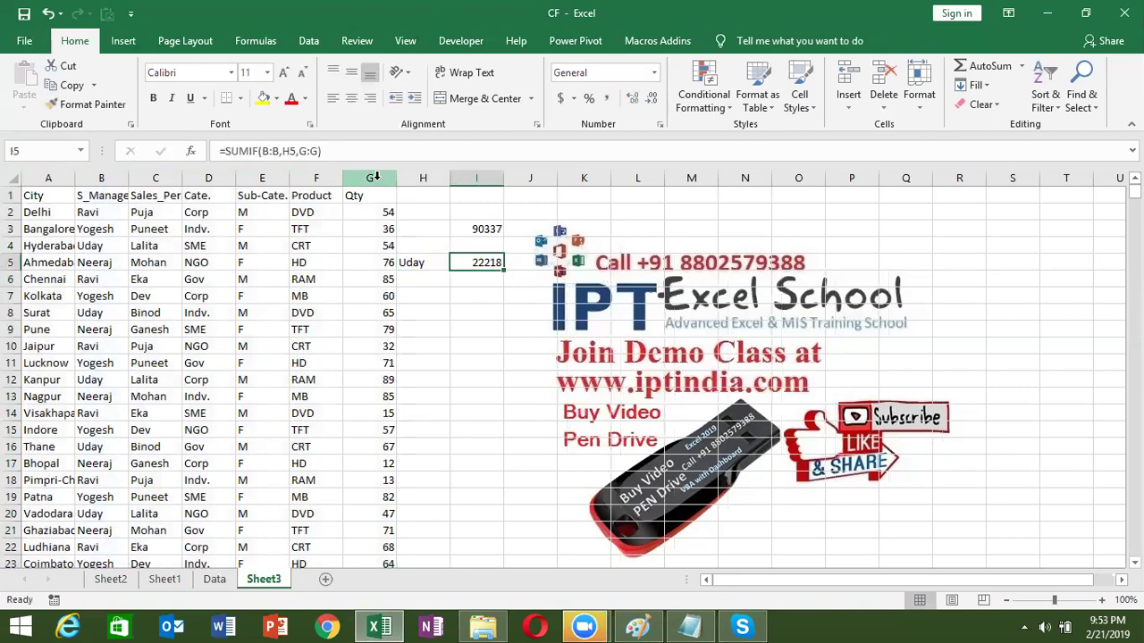
key("Down")
key("Left")
Type the second manager's name in H6 and enter =SUMIF(B:B,H6,G:G) in I6, returning 21933.
type("Ravi")
key("Tab")
type("=")
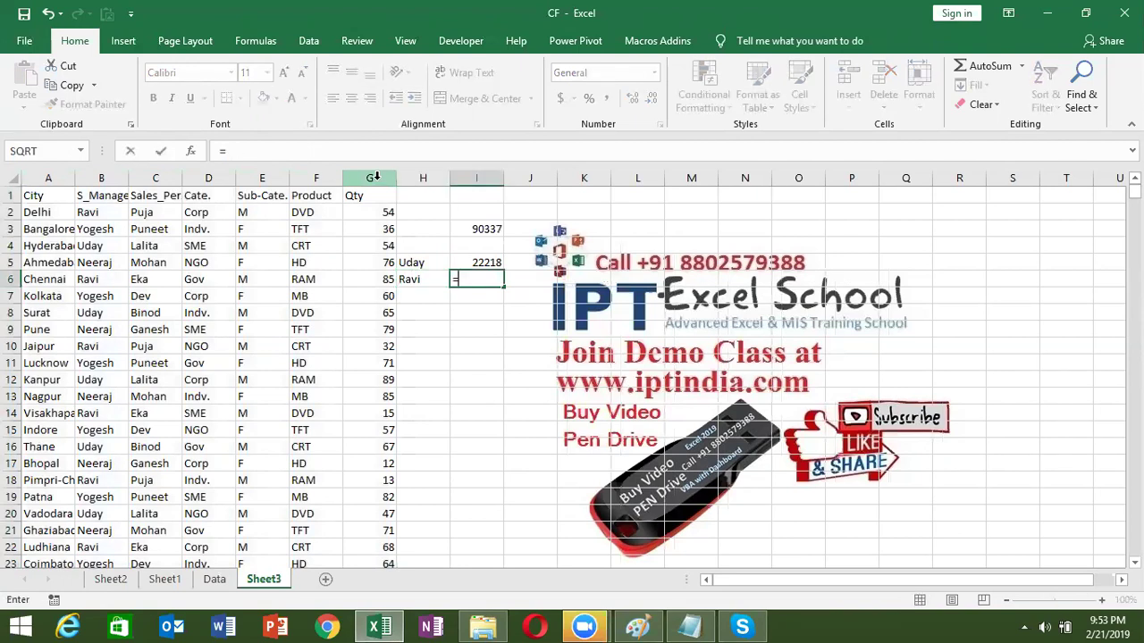
type("sum")
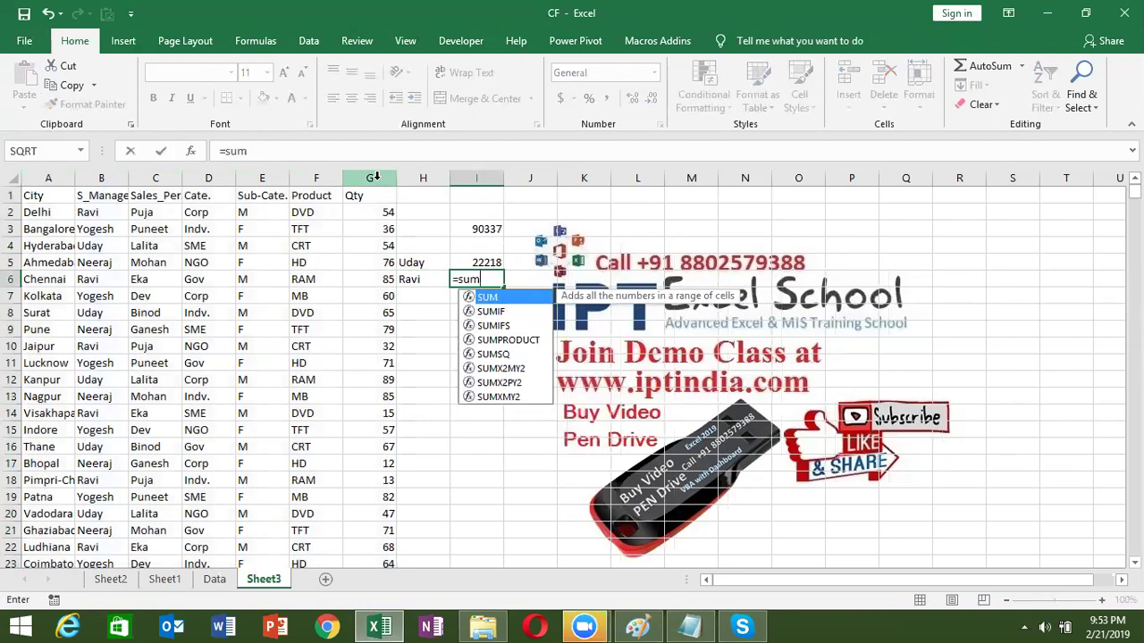
key("Down")
key("Tab")
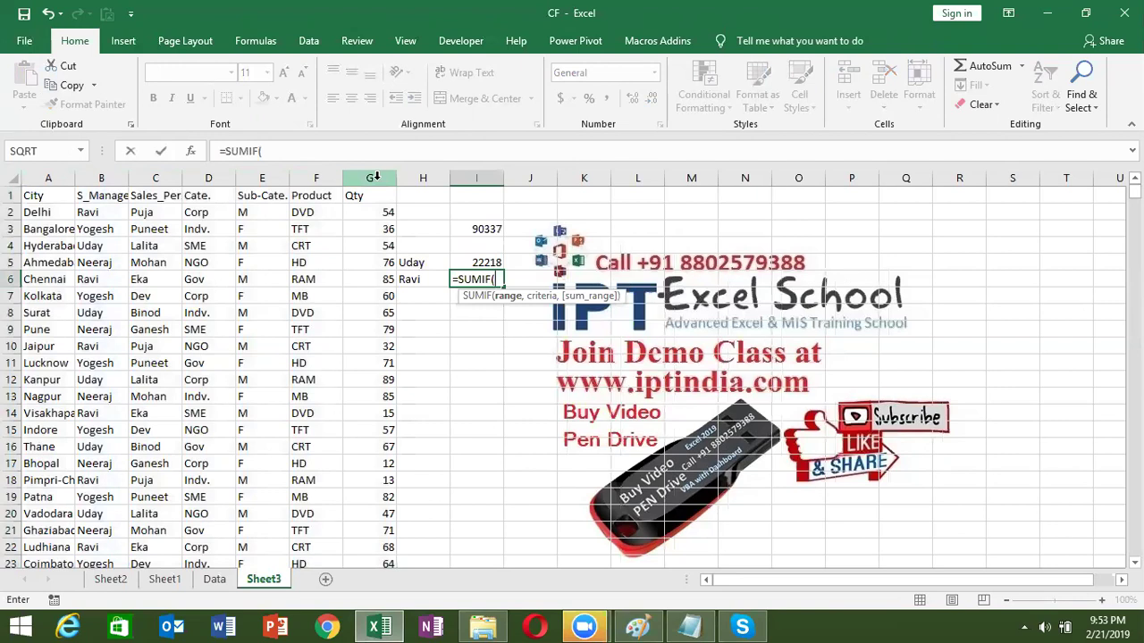
left_click(122, 179)
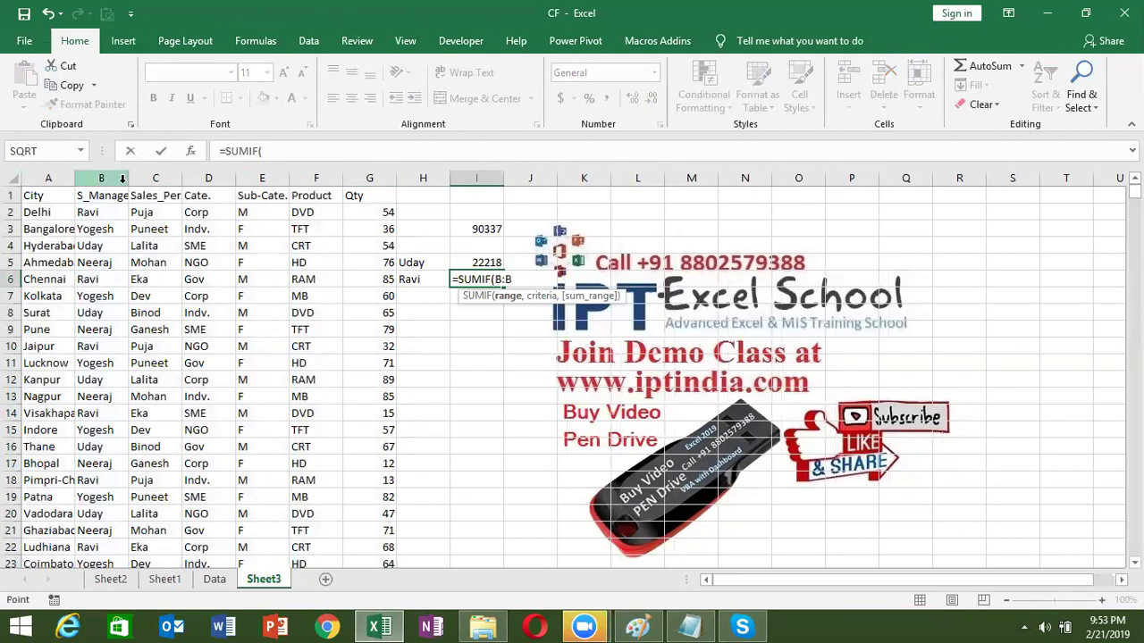
type(",")
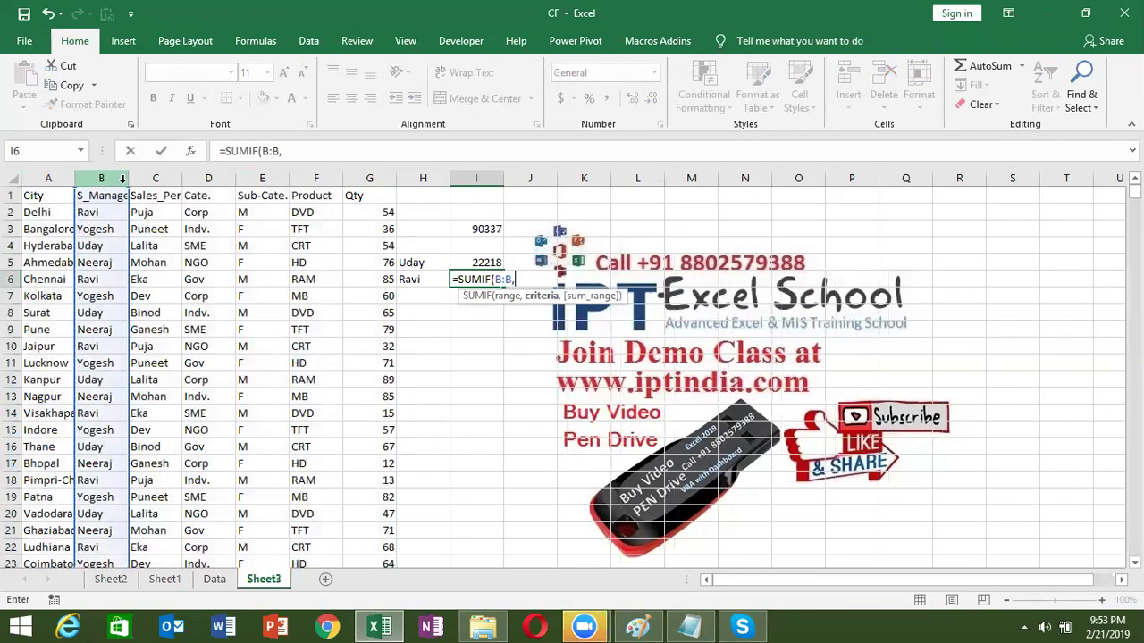
left_click(421, 281)
type(",")
left_click(370, 178)
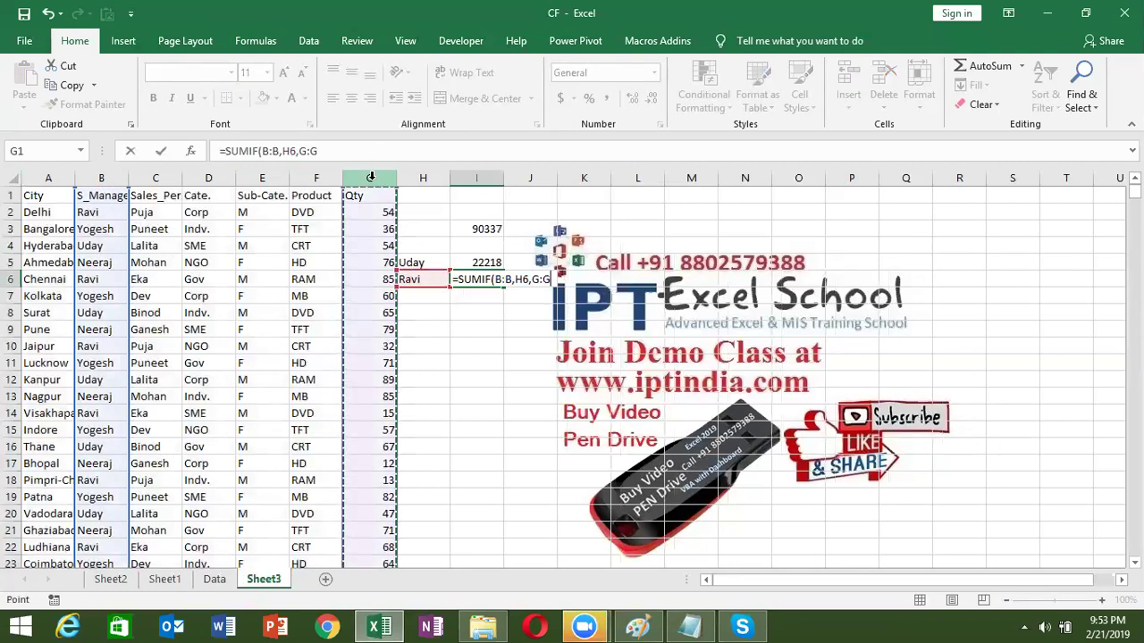
key("Return")
key("Up")
key("Right")
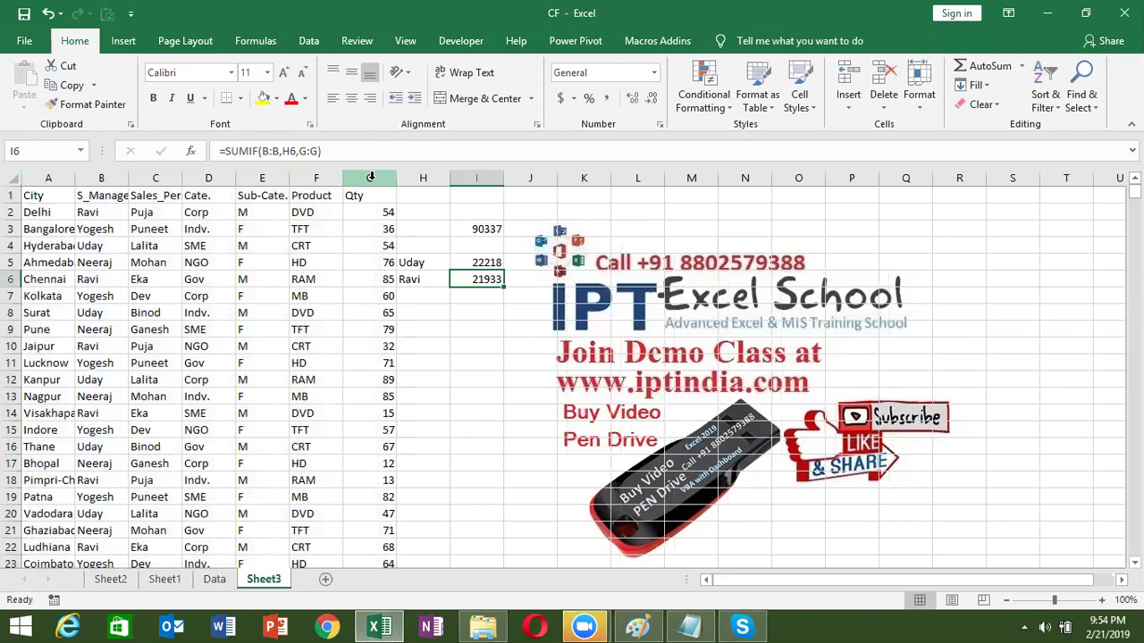
Enter the criterion >50 in cell I9.
key("Down")
key("Down")
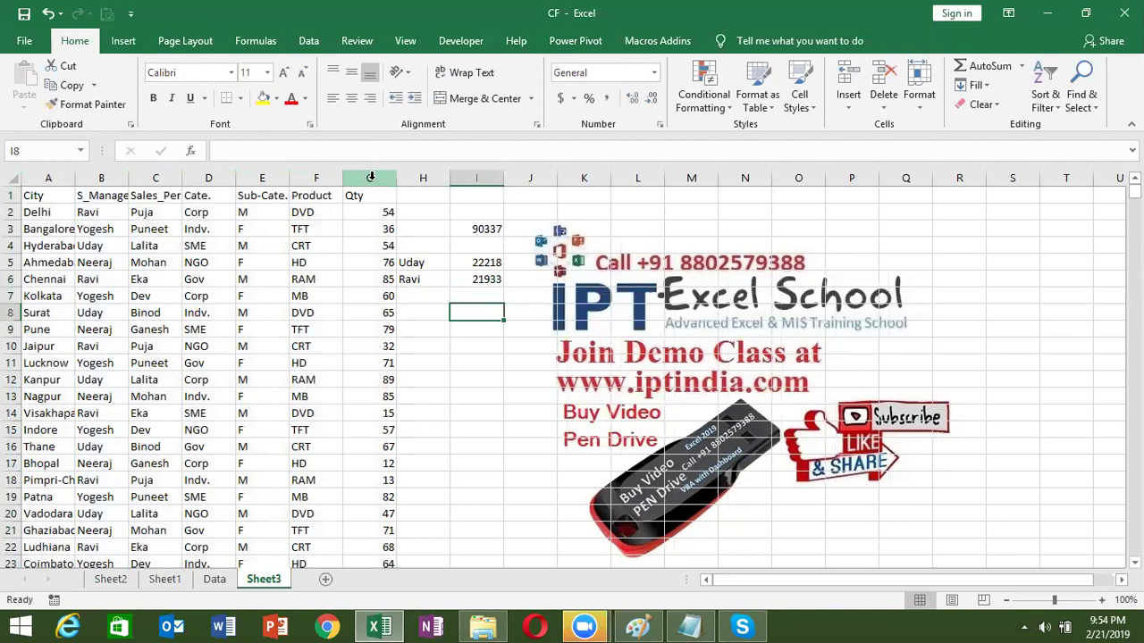
key("Left")
key("Left")
key("Right")
key("Right")
key("Down")
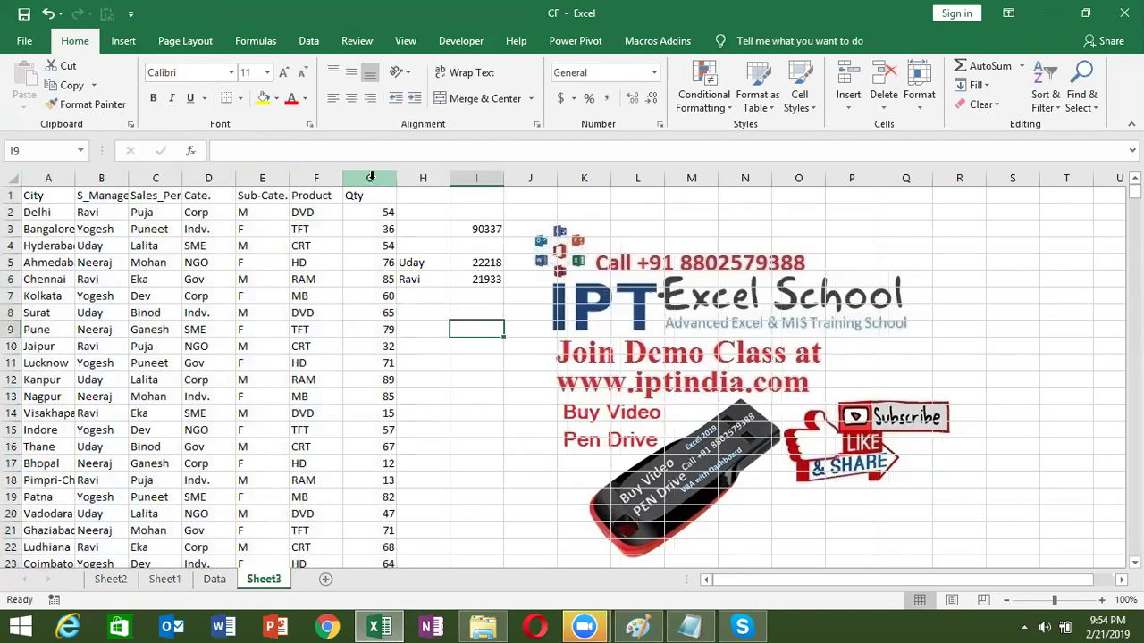
left_click(371, 177)
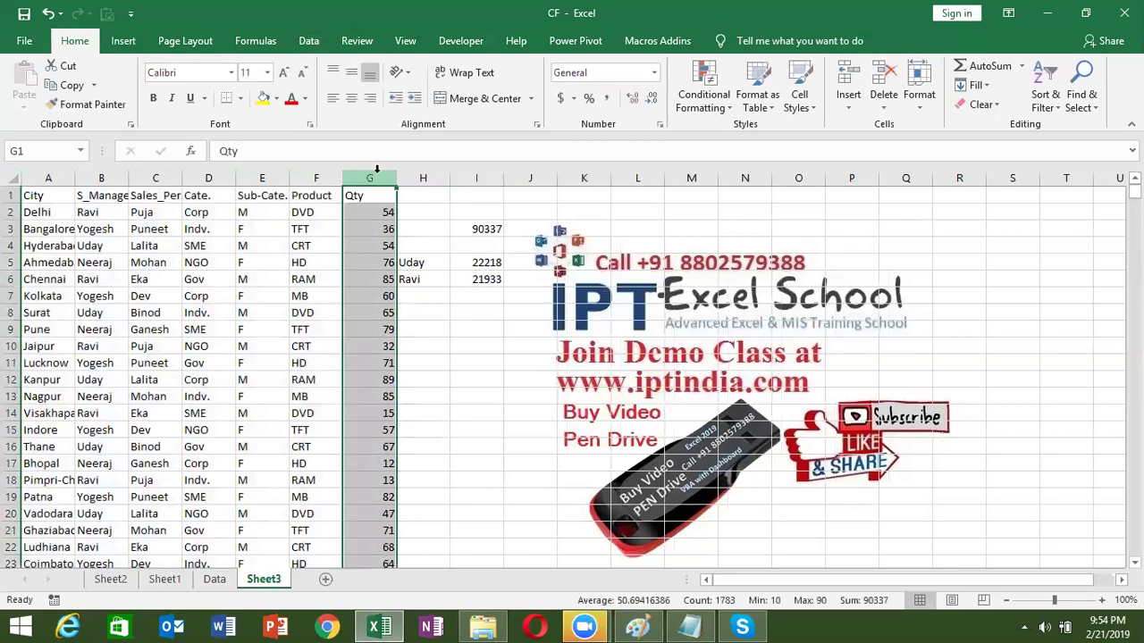
left_click(491, 227)
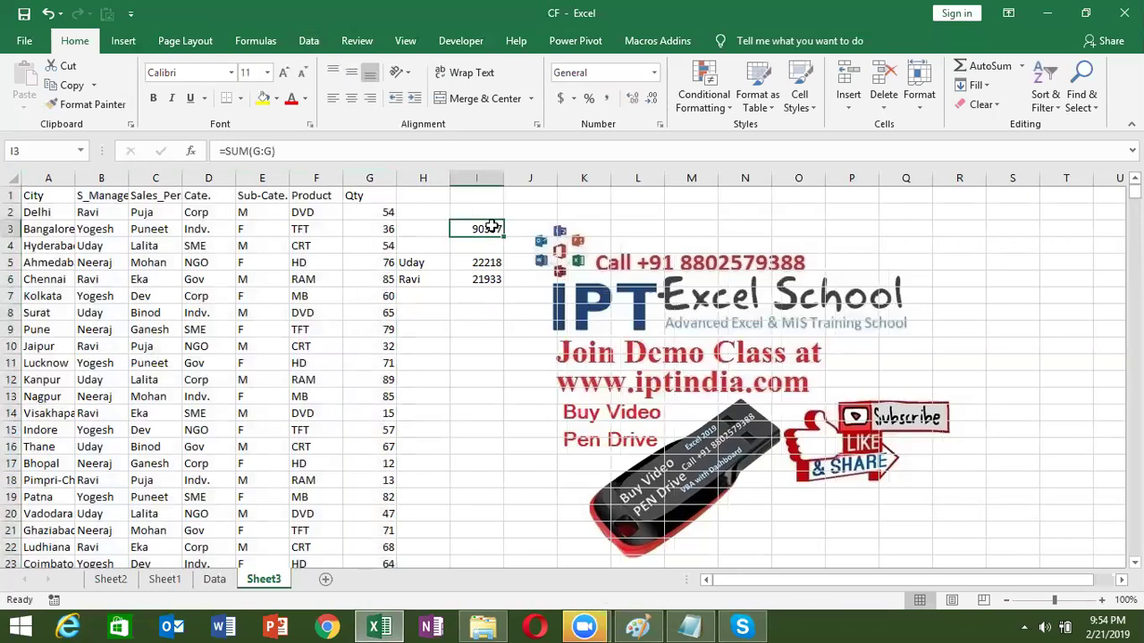
left_click(467, 325)
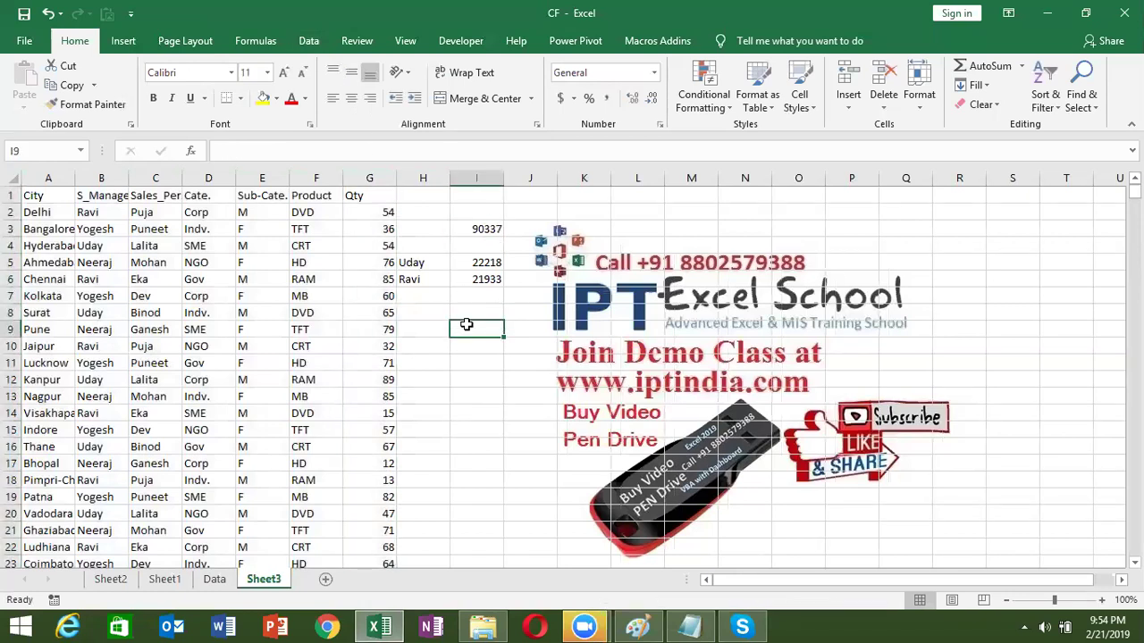
type(">50")
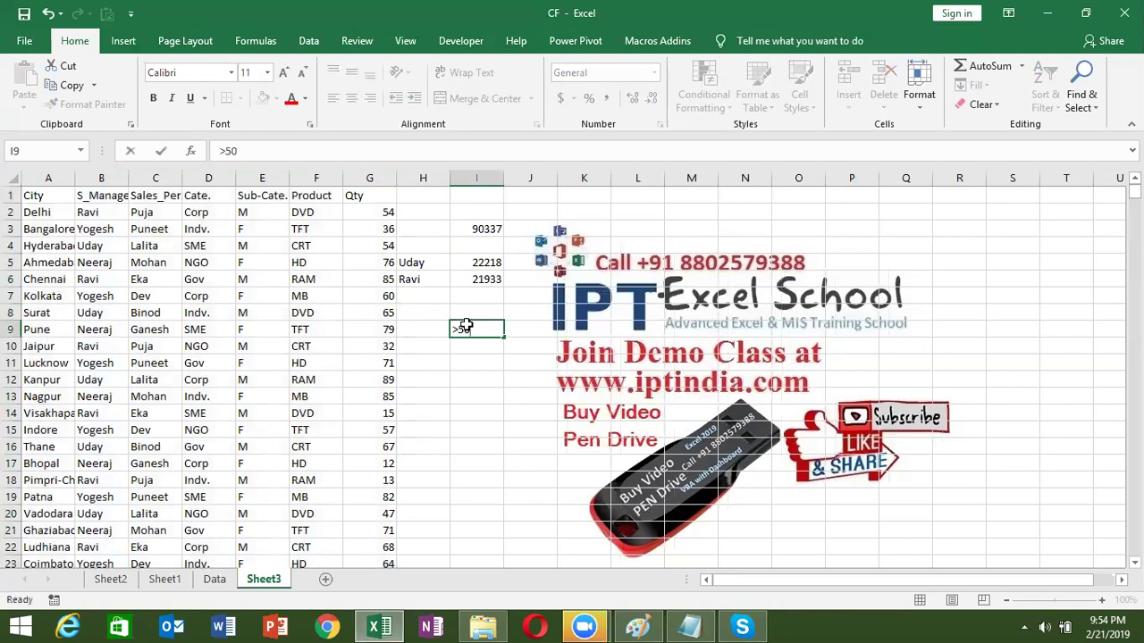
key("Tab")
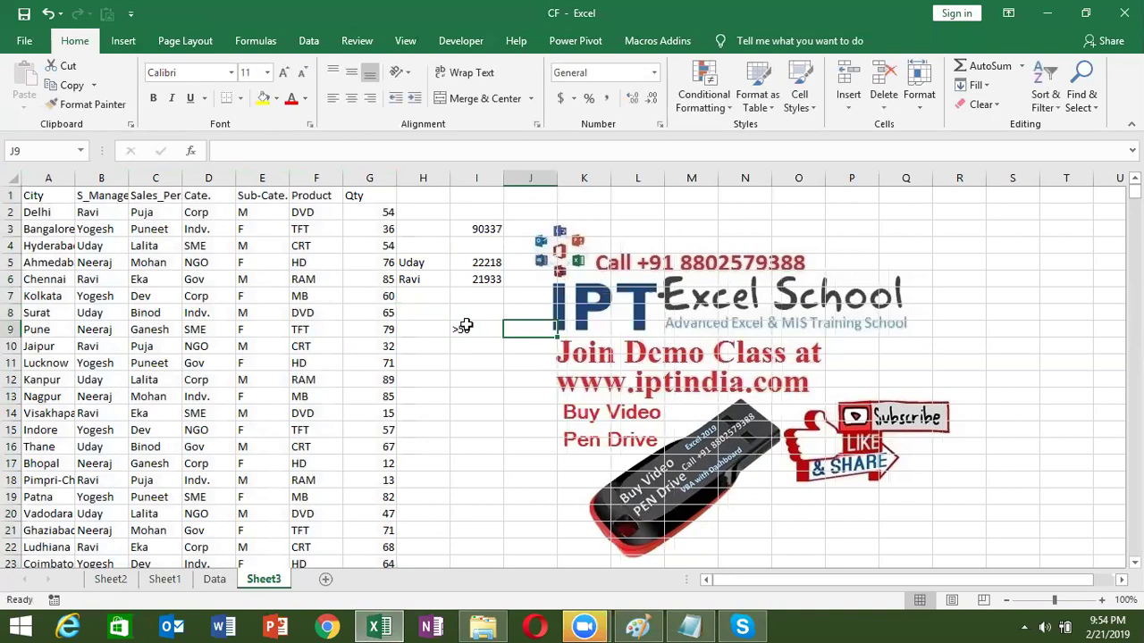
Enter =SUMIF(G:G,I9) in J9 to total Qty above 50, giving 64582.
type("=sum")
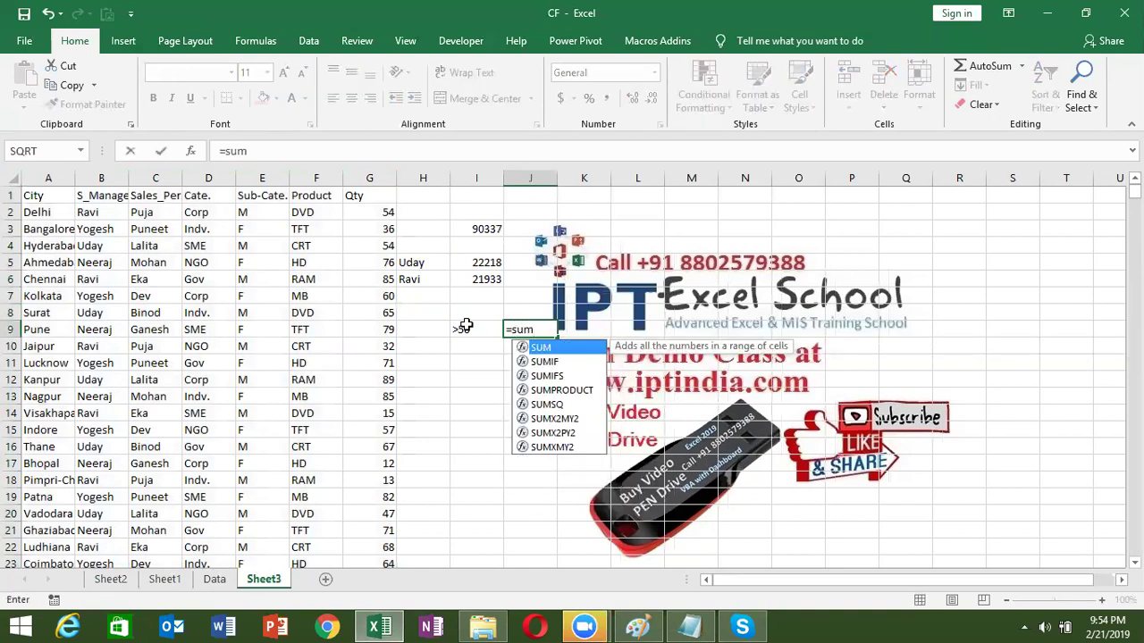
key("Down")
key("Tab")
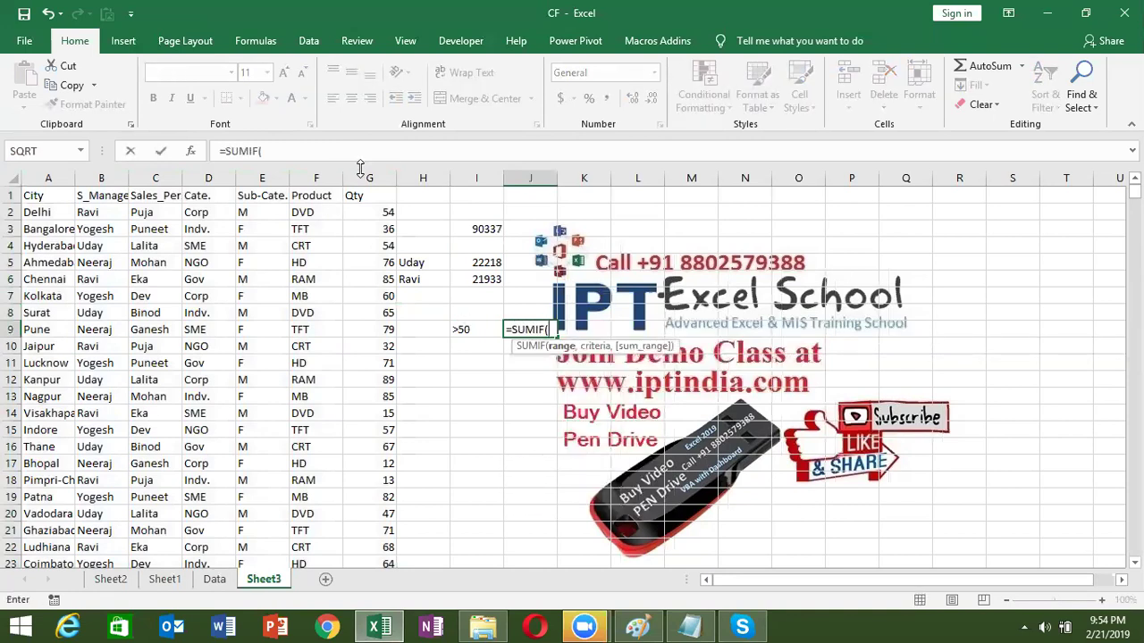
left_click(360, 171)
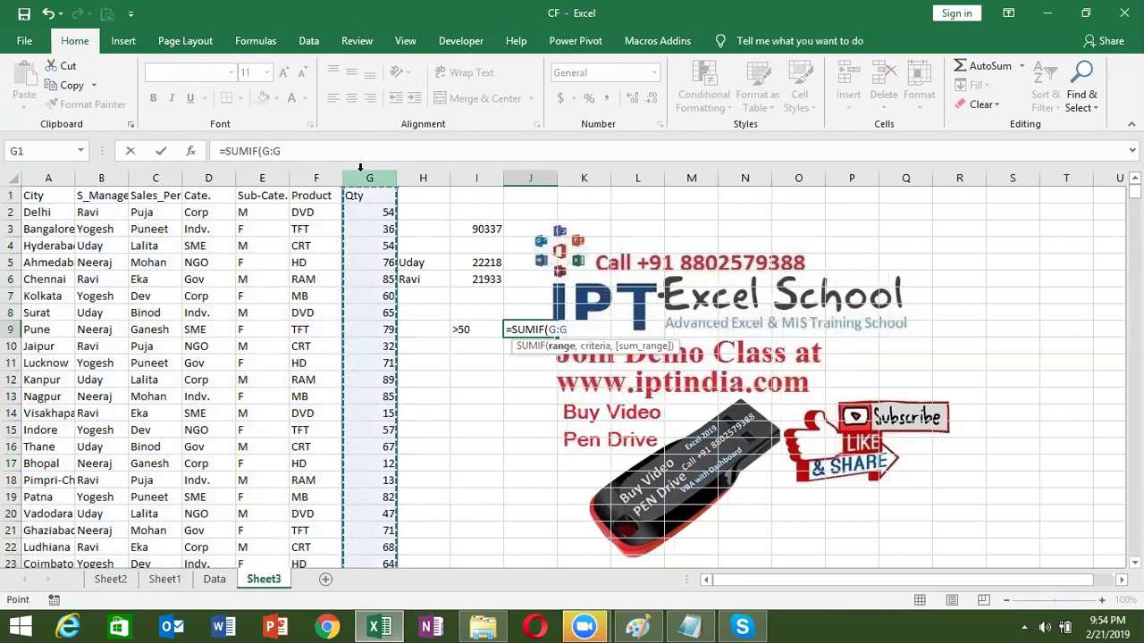
type(",")
left_click(456, 328)
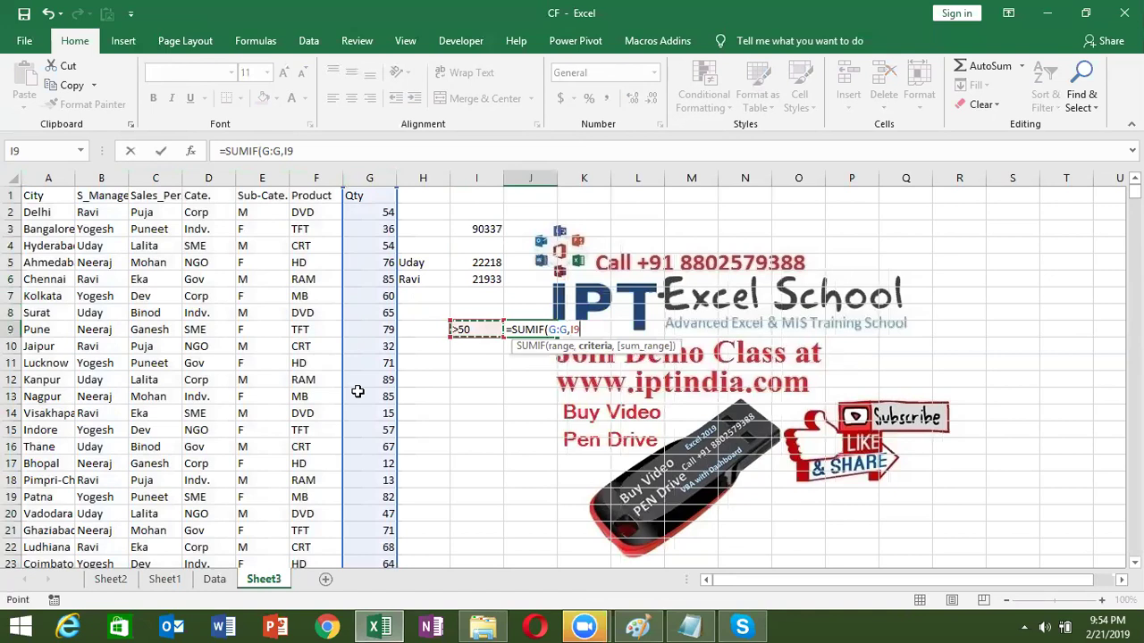
key("Return")
Begin =SUMIF(G:G,">50" in J10 with the criterion written inline.
type("=sum")
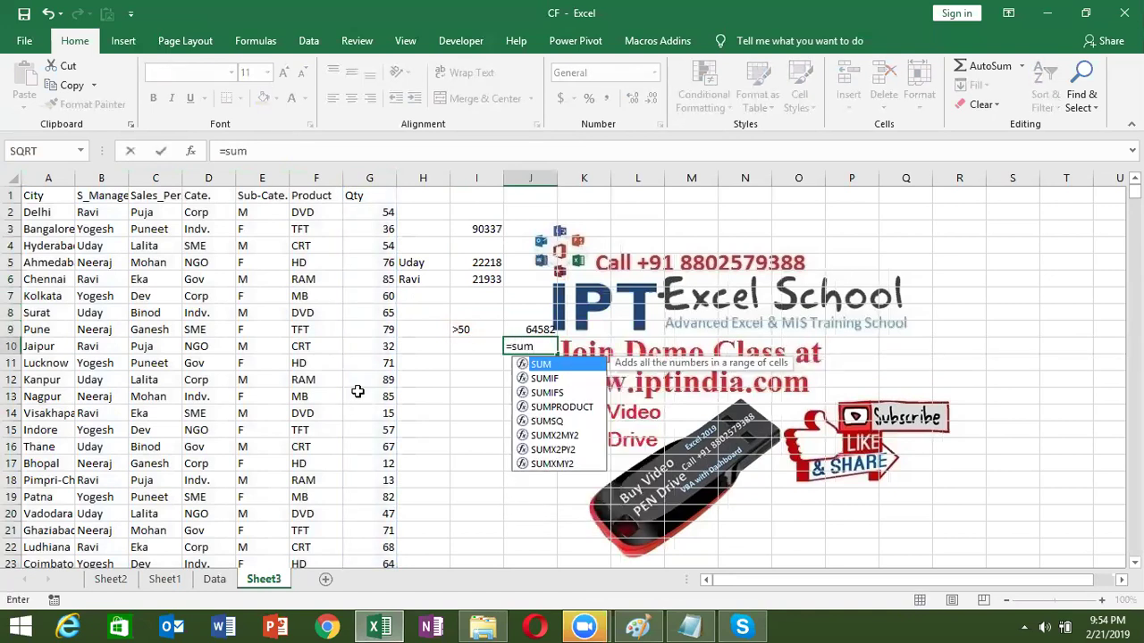
type("i")
key("Tab")
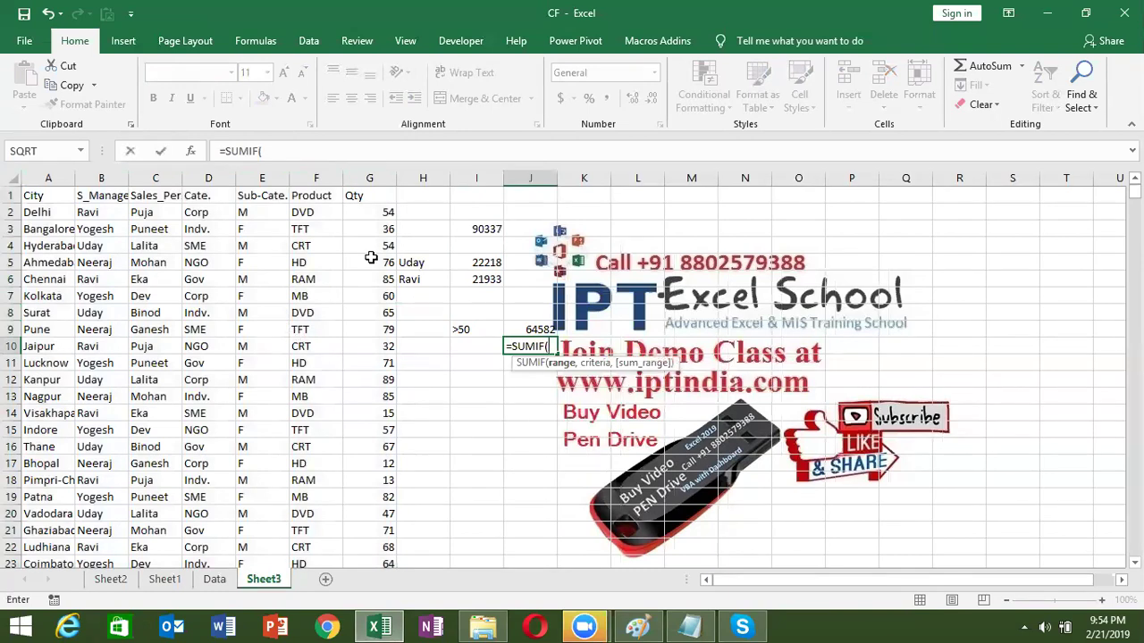
left_click(371, 179)
type(",")
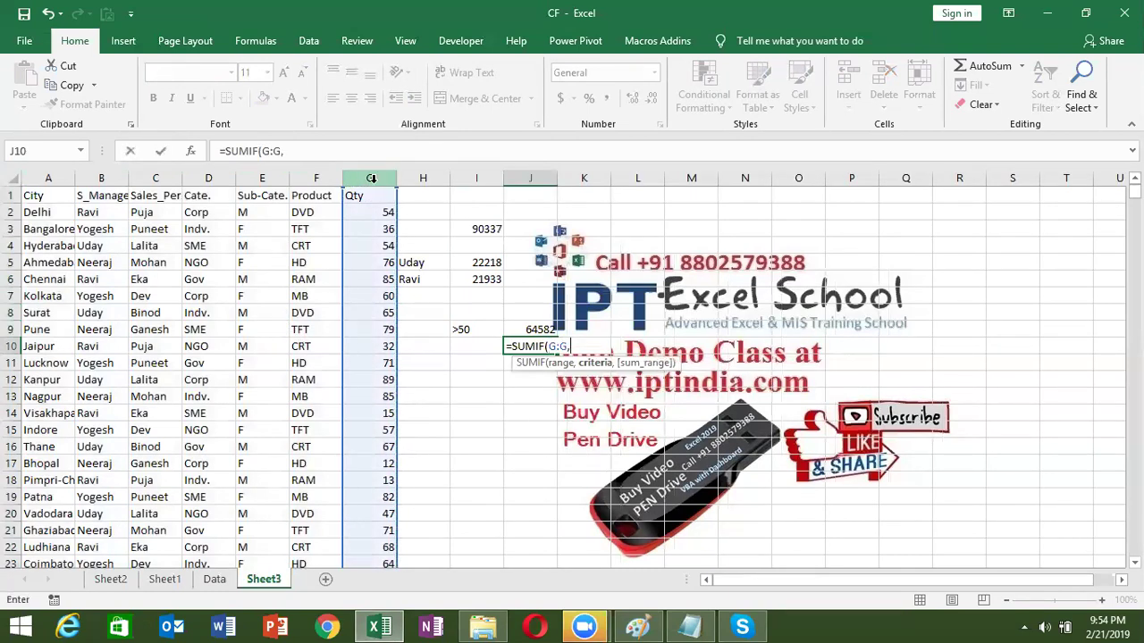
type("\">")
type("50")
Complete =SUMIF(G:G,">50") in J10 (64582) and enter threshold 50 in I11.
key("ctrl+Return")
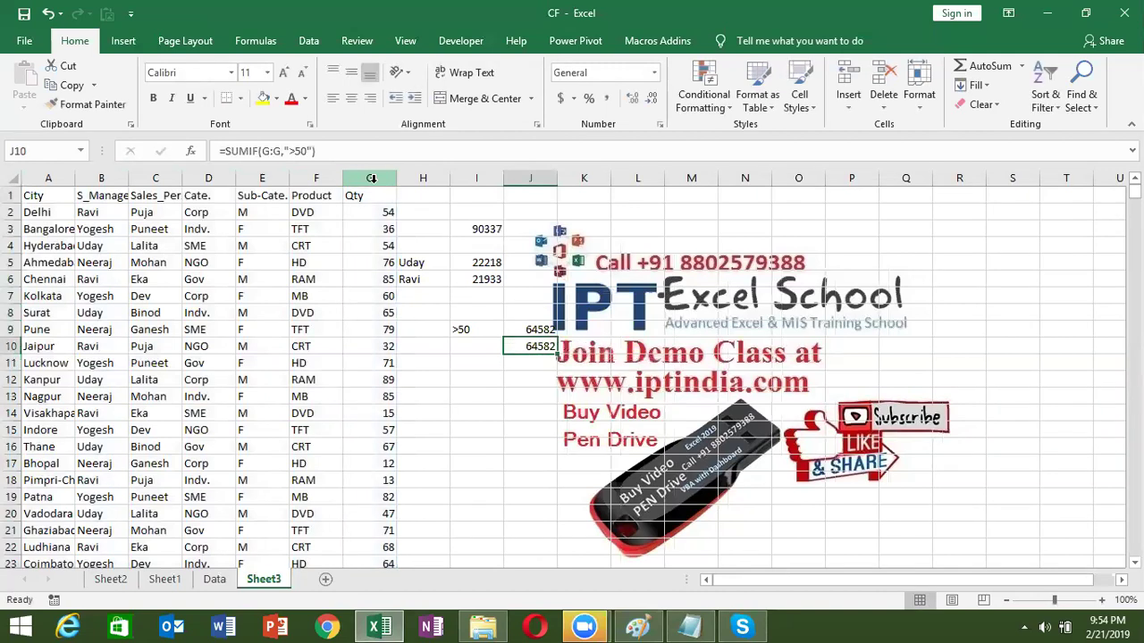
key("Down")
key("Left")
type("50")
key("Tab")
Enter =SUMIF(G:G,">"&I11) in J11, returning 64582.
type("=")
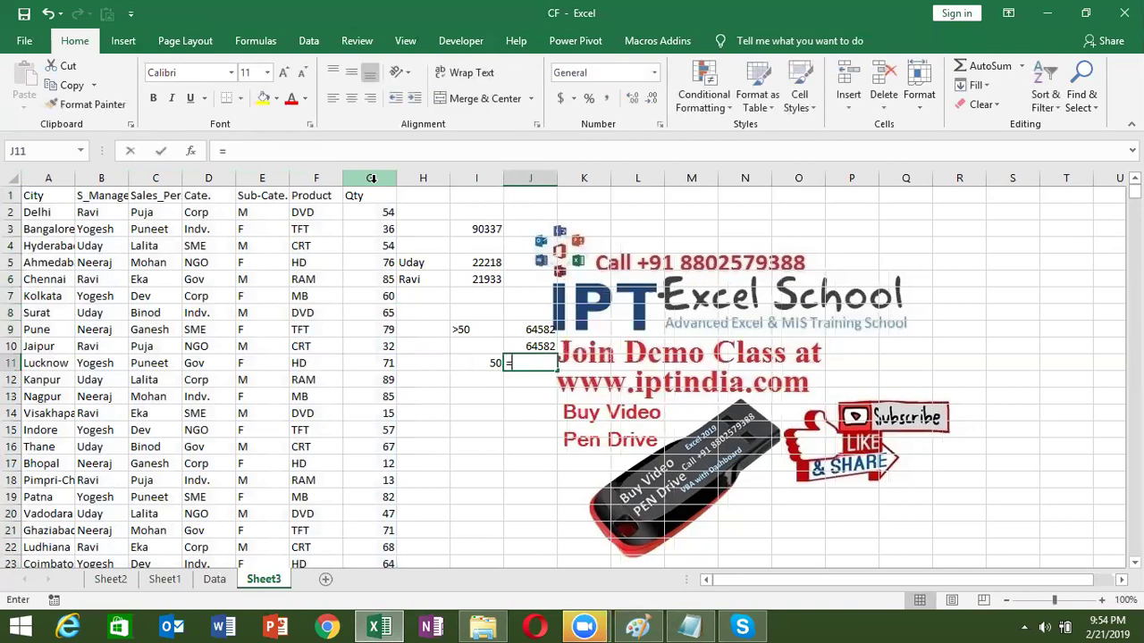
type("sum")
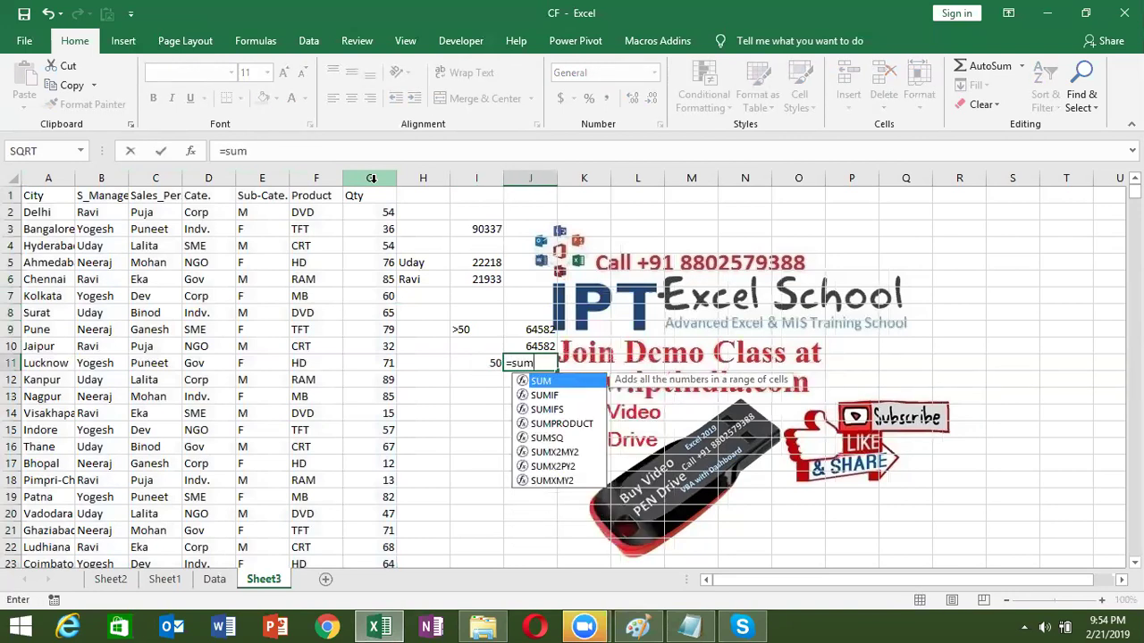
key("Down")
key("Tab")
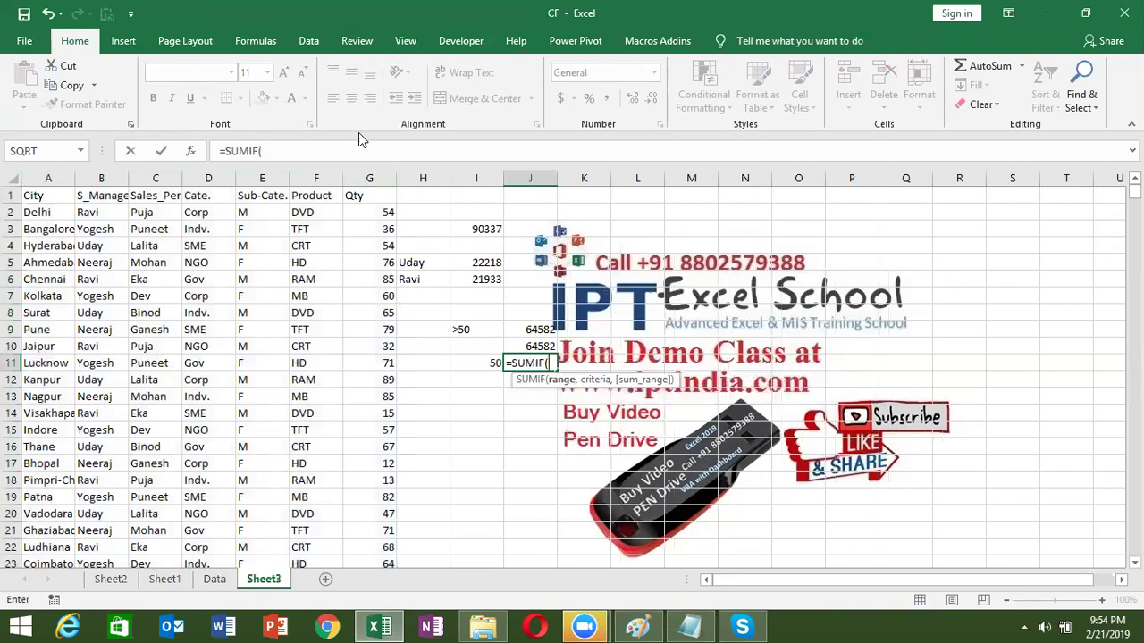
left_click(369, 178)
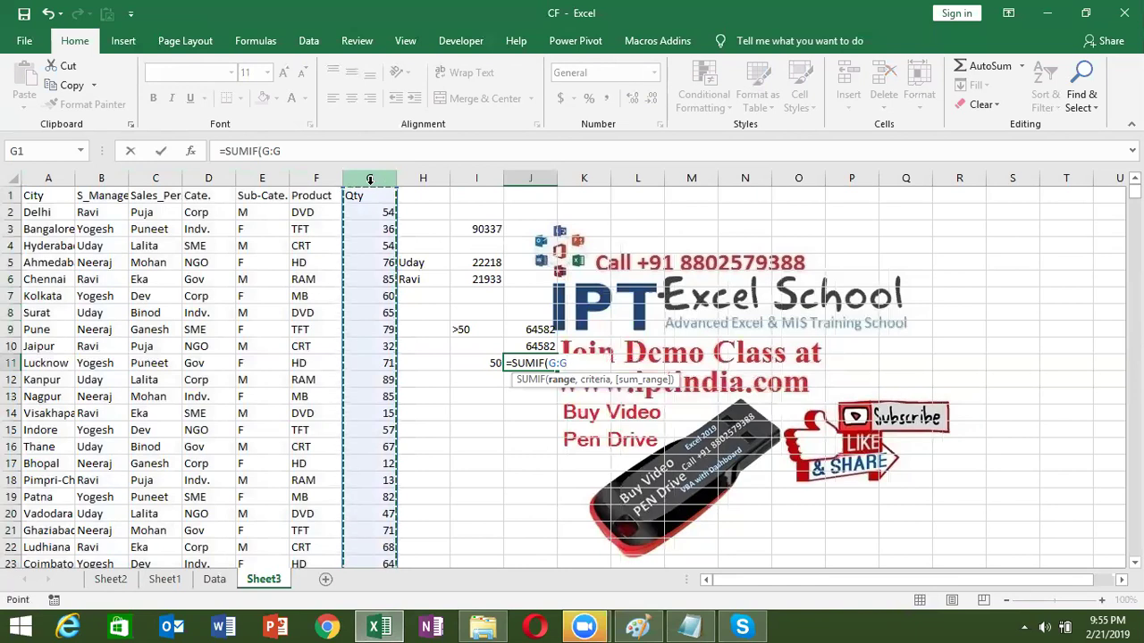
type(",\">\"&")
left_click(471, 362)
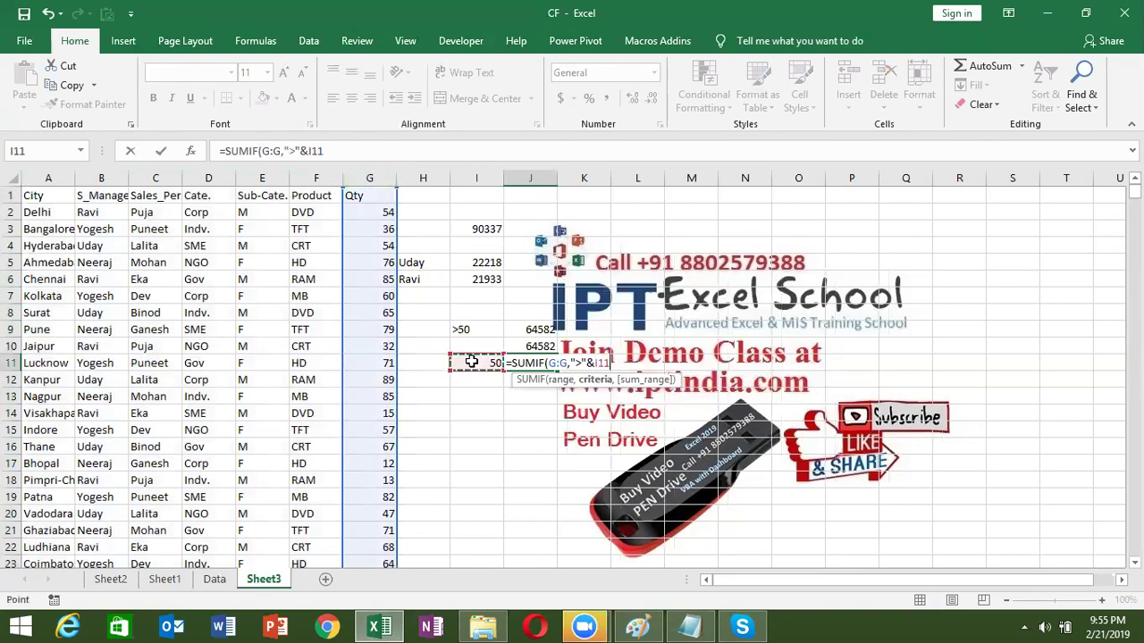
key("Return")
key("Up")
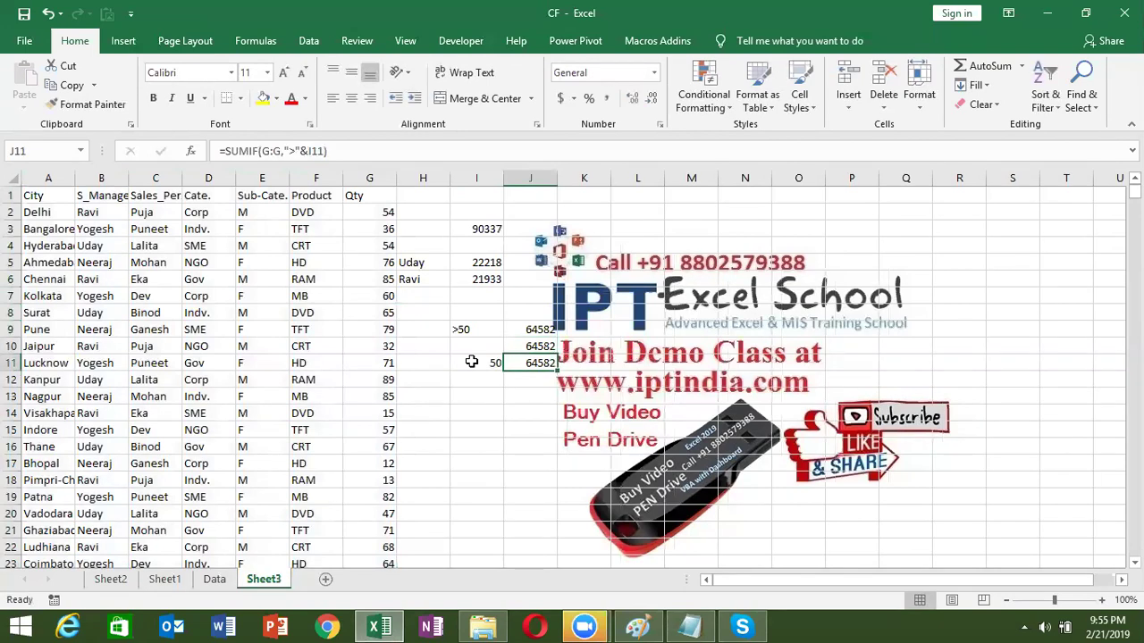
key("Down")
key("Left")
Type the operators >, <, >=, <= and <> into I12 through I16.
type(">")
key("Return")
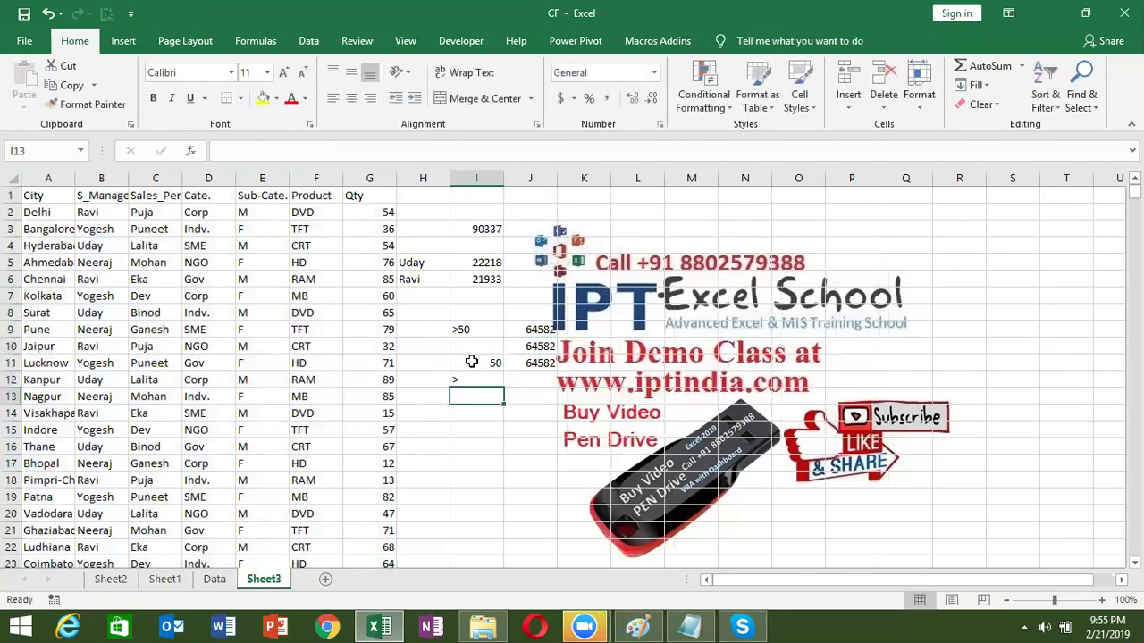
type("<")
key("Return")
type(">=")
key("Return")
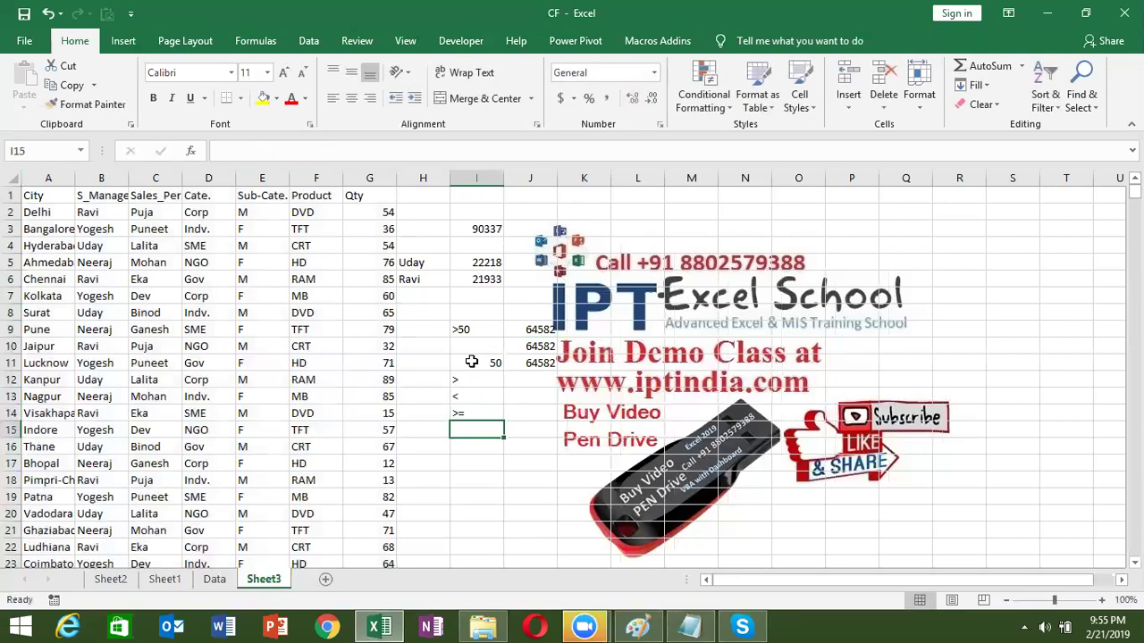
type("<=\\")
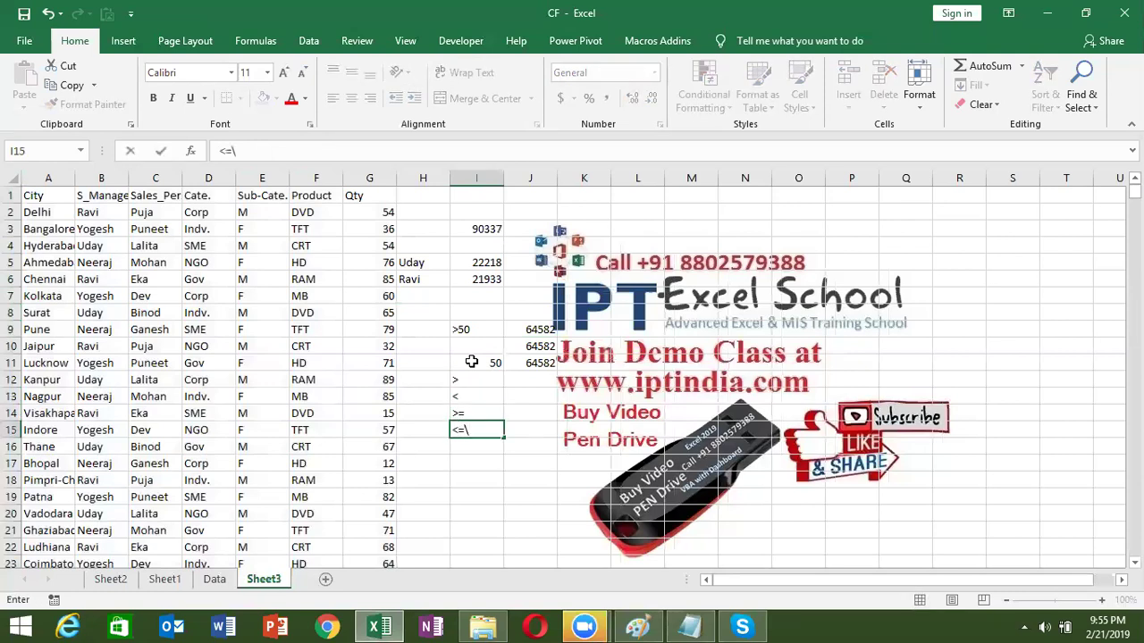
key("Return")
type("<>")
key("Return")
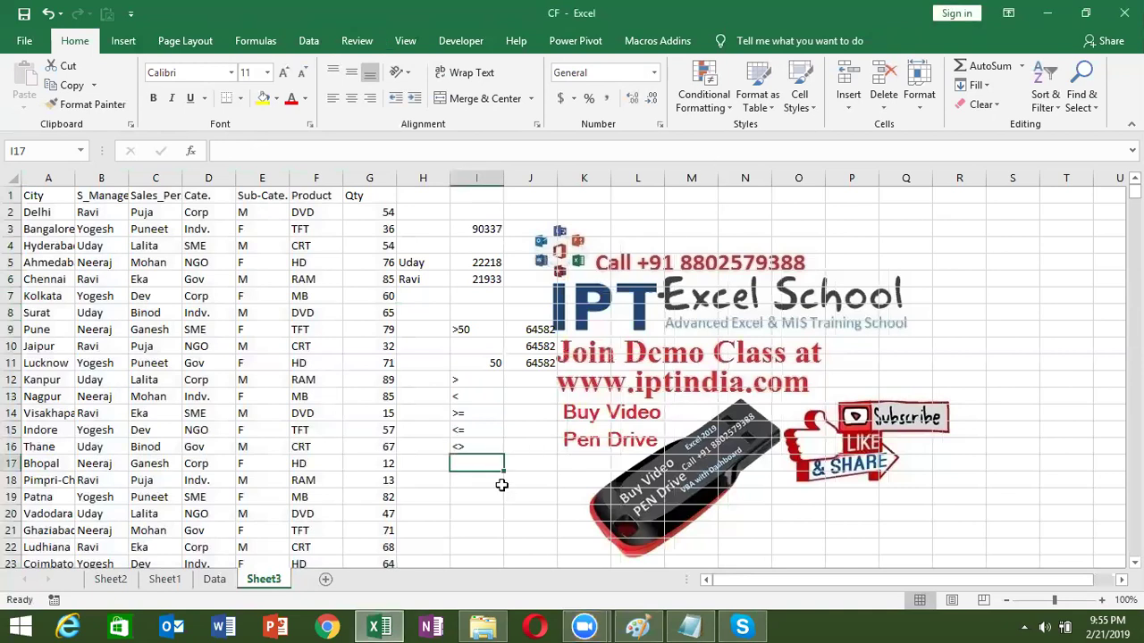
key("Down")
key("Down")
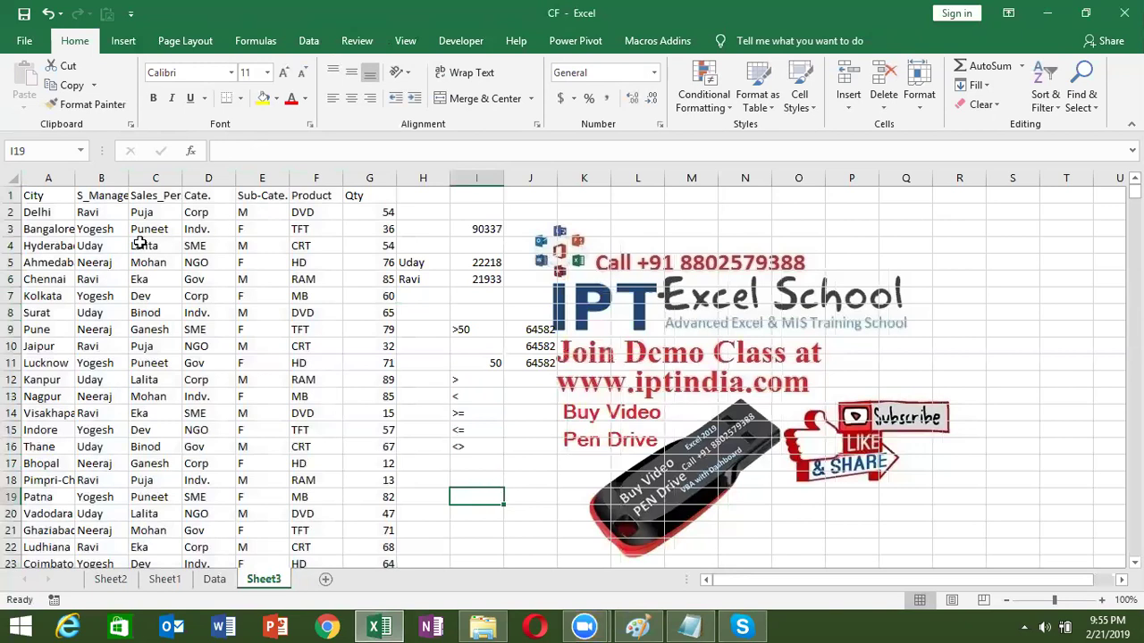
Append a surname to the manager name in B10.
double_click(108, 346)
type("Si")
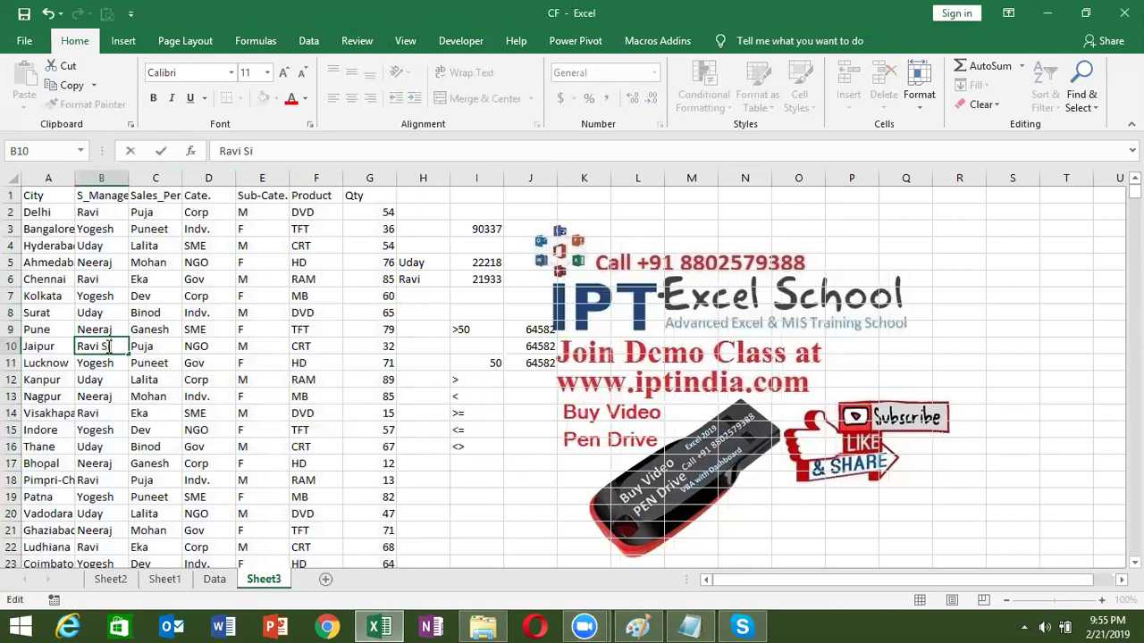
type("ngh")
key("Return")
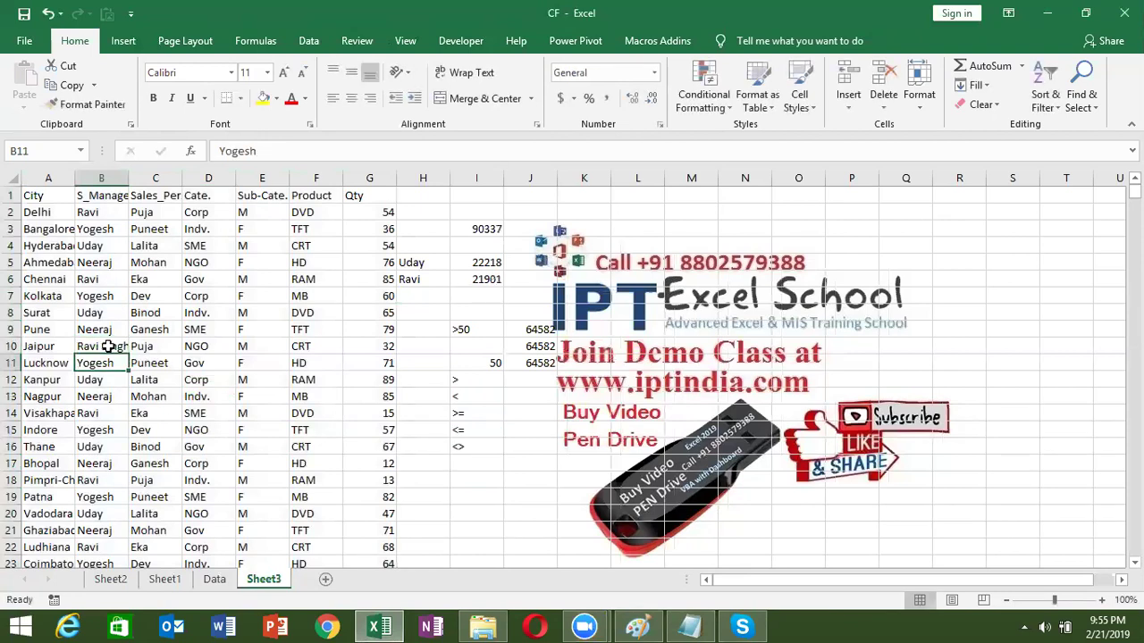
Put a *name* wildcard criterion matching the second manager's first name in I17.
left_click(461, 470)
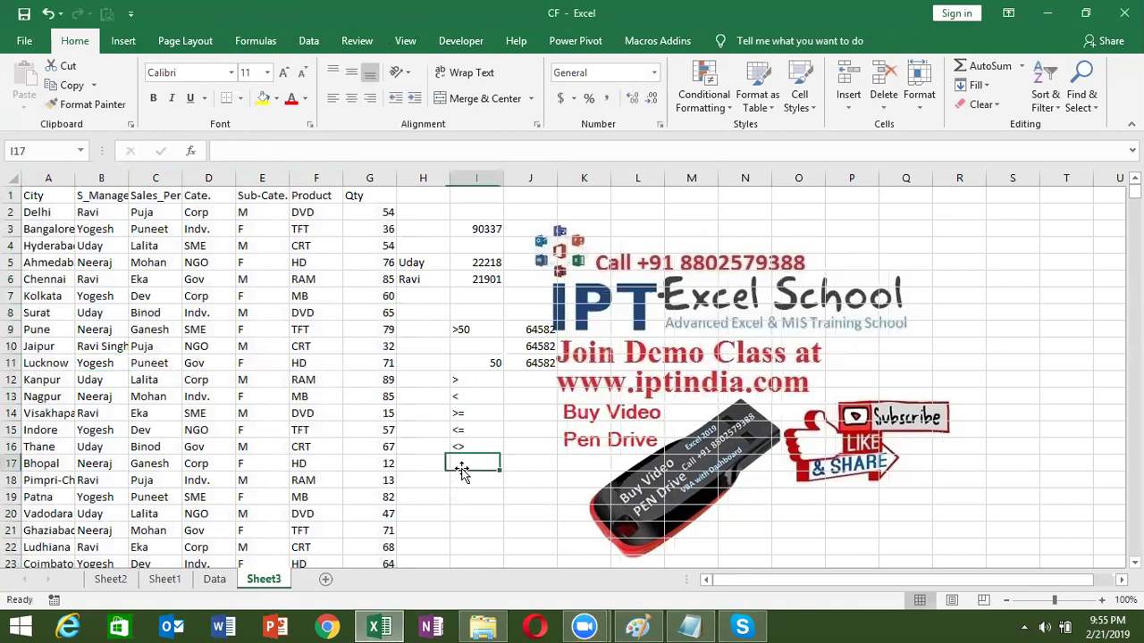
type("*")
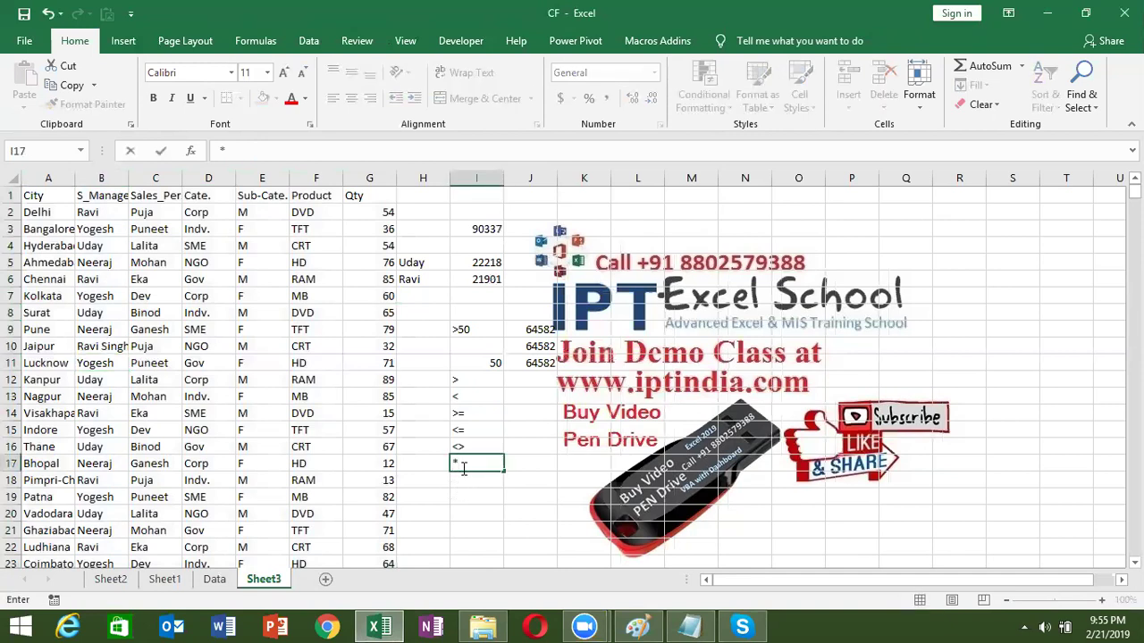
type("S")
key("BackSpace")
type("Ravi*")
key("Tab")
type("=")
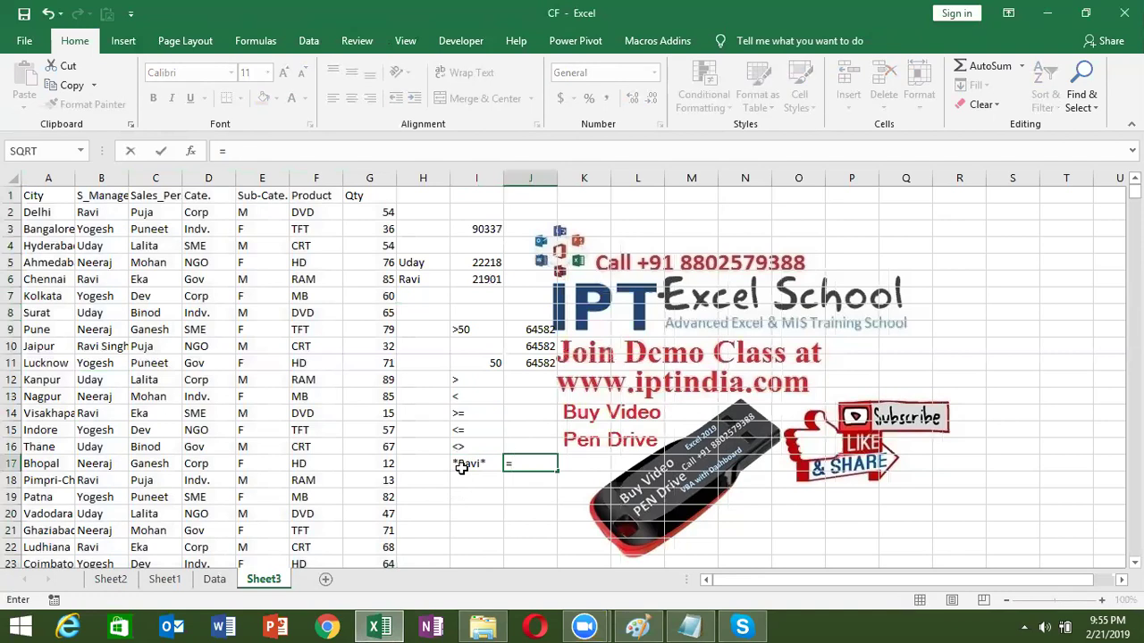
type("sum")
Enter =SUMIF(B:B,I17,G:G) in J17 to total the wildcard matches, giving 21933.
key("Down")
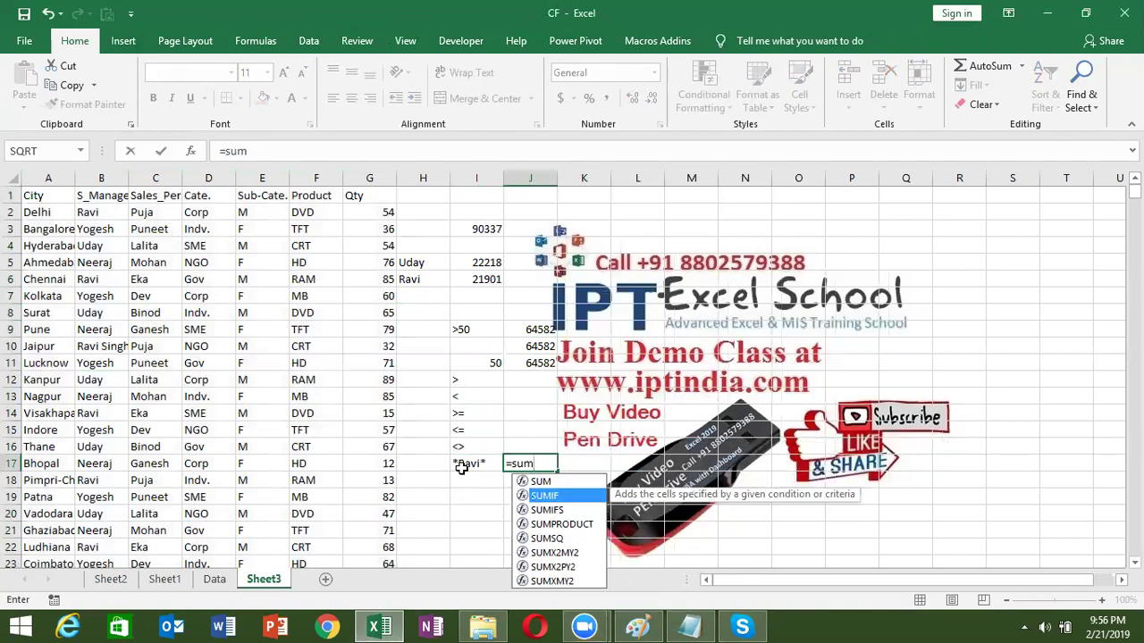
key("Tab")
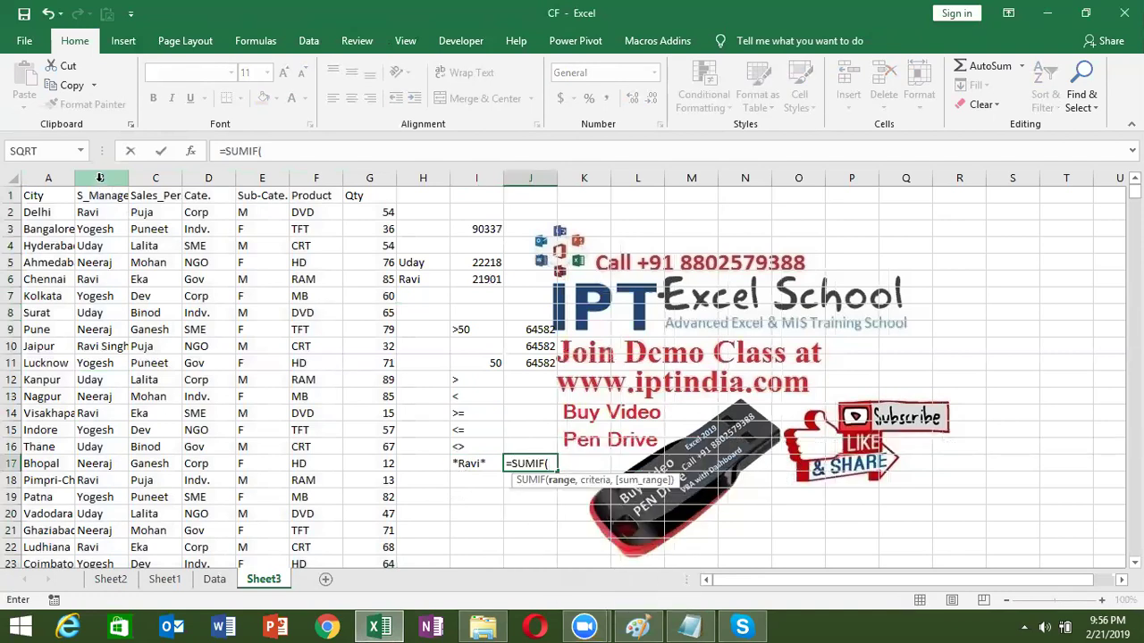
left_click(100, 180)
type(",")
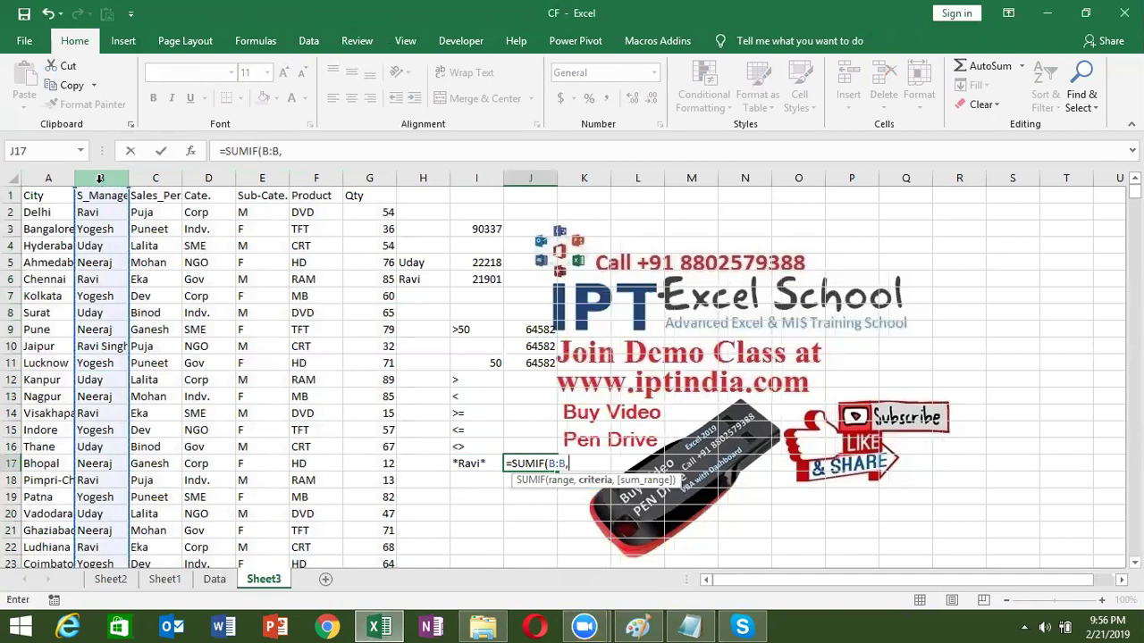
left_click(487, 465)
type(",")
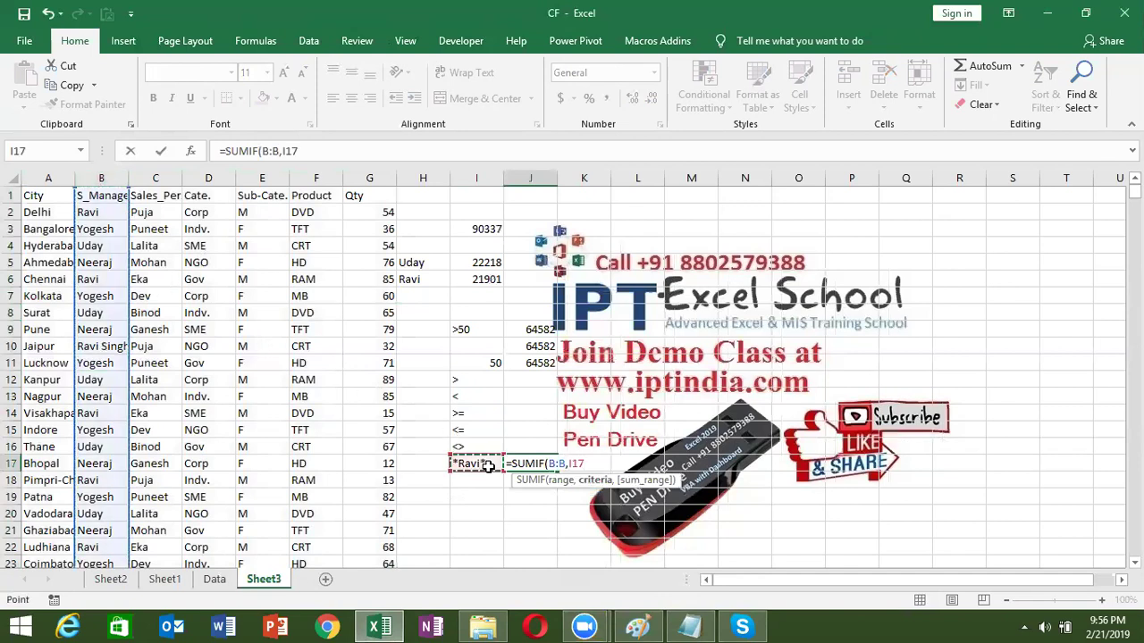
left_click(372, 178)
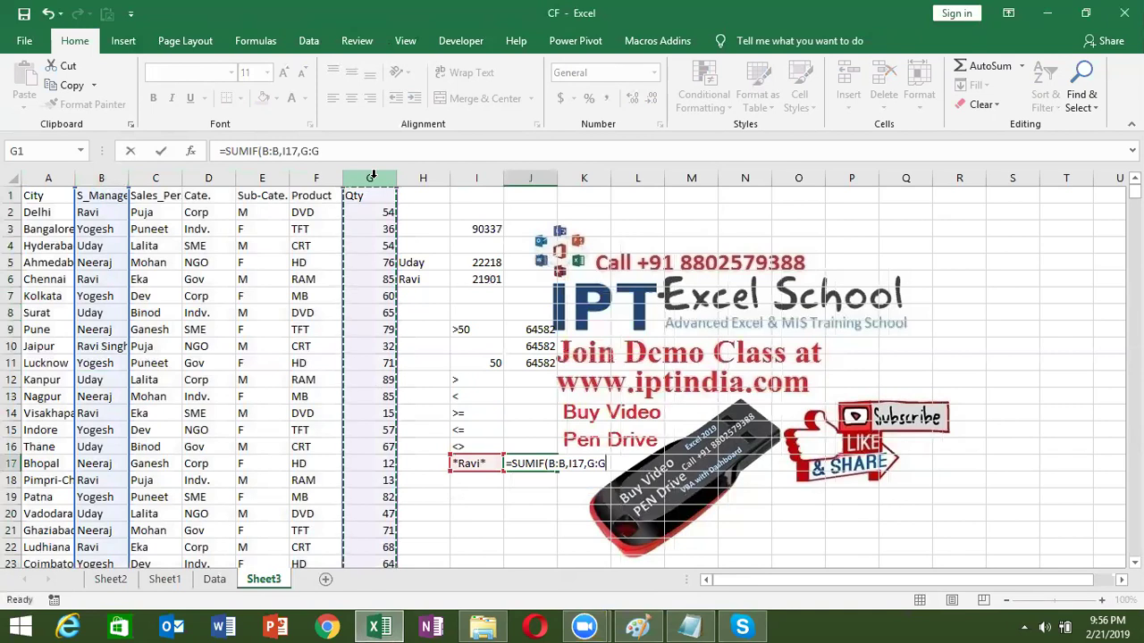
key("Return")
Review the SUMIF formulas in I6, J17 and J11 without changing them.
key("Up")
key("Up")
key("Up")
key("Up")
key("Up")
key("Up")
key("Up")
key("Up")
key("Up")
key("Up")
key("Up")
key("Up")
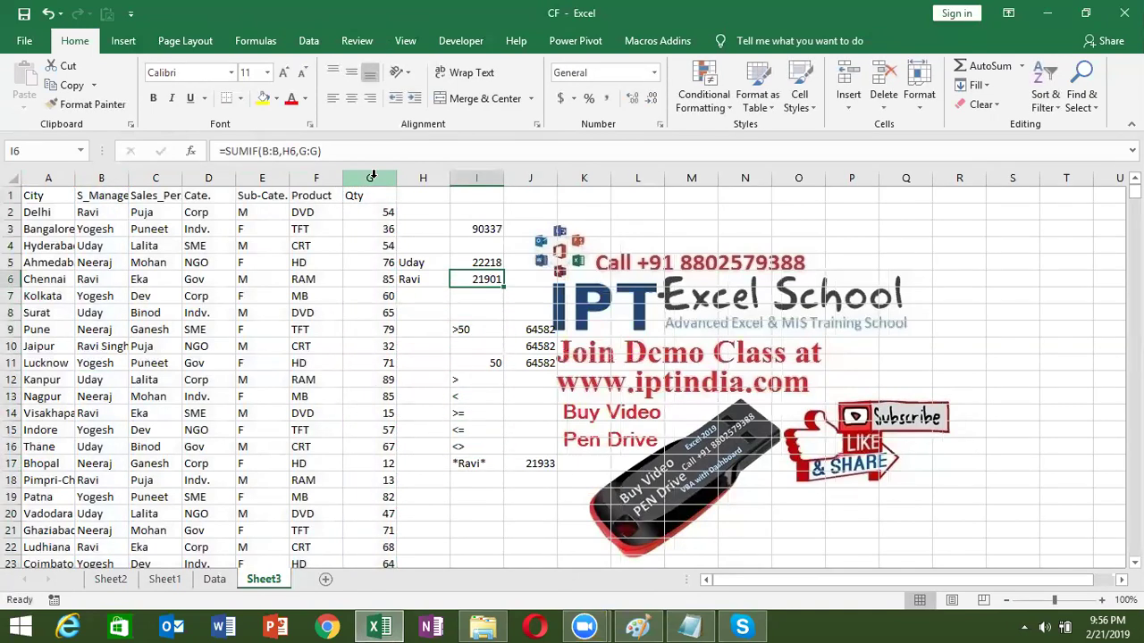
double_click(464, 279)
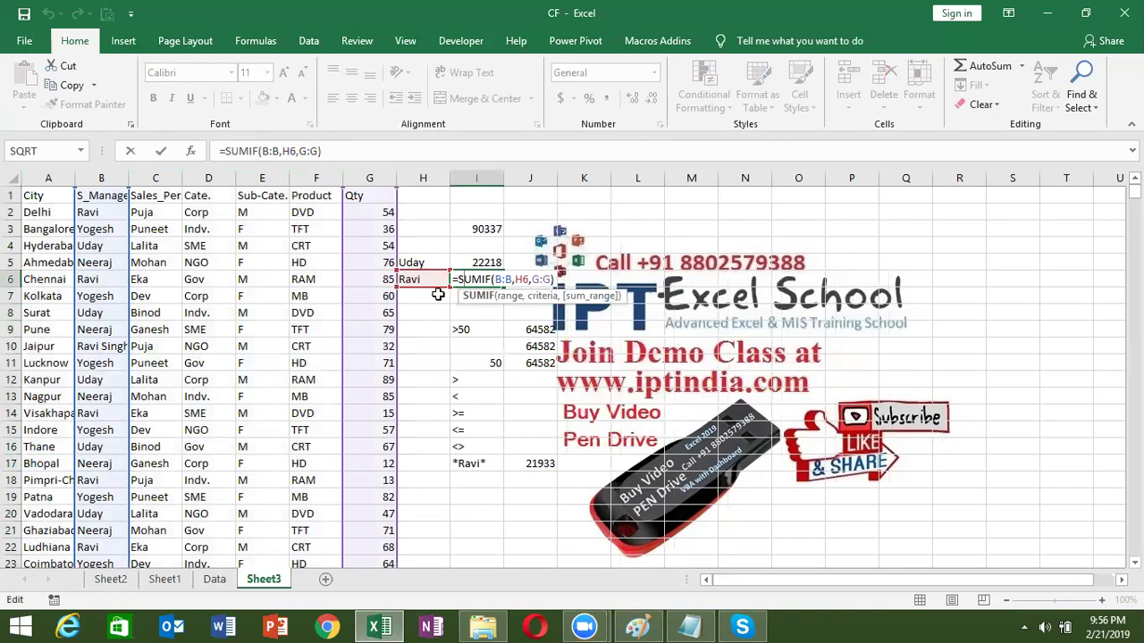
key("Return")
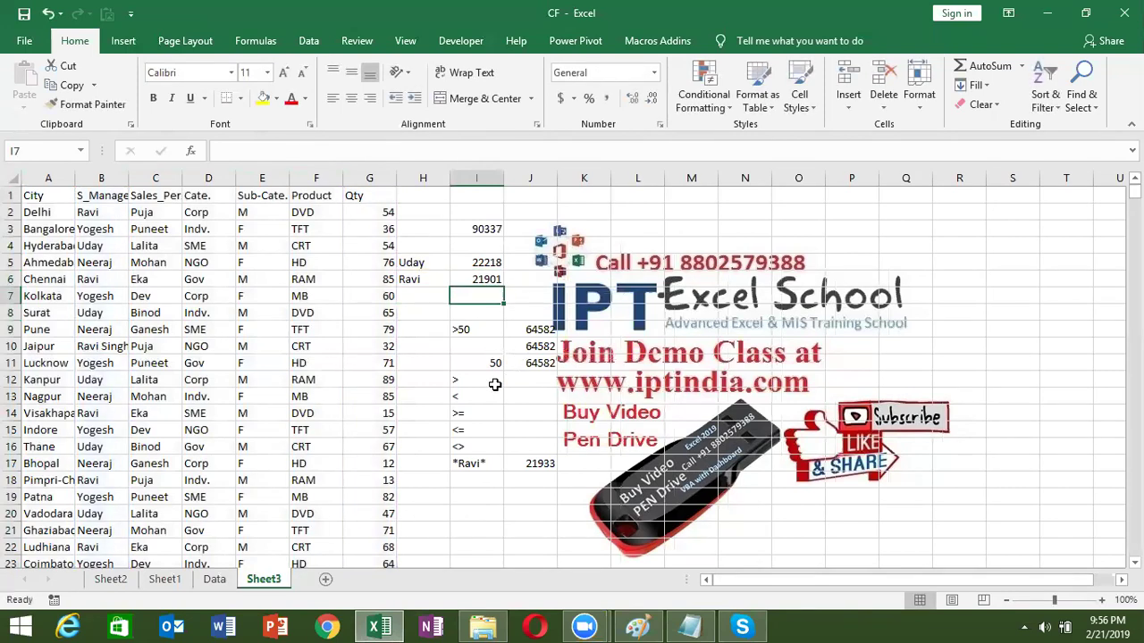
left_click(535, 463)
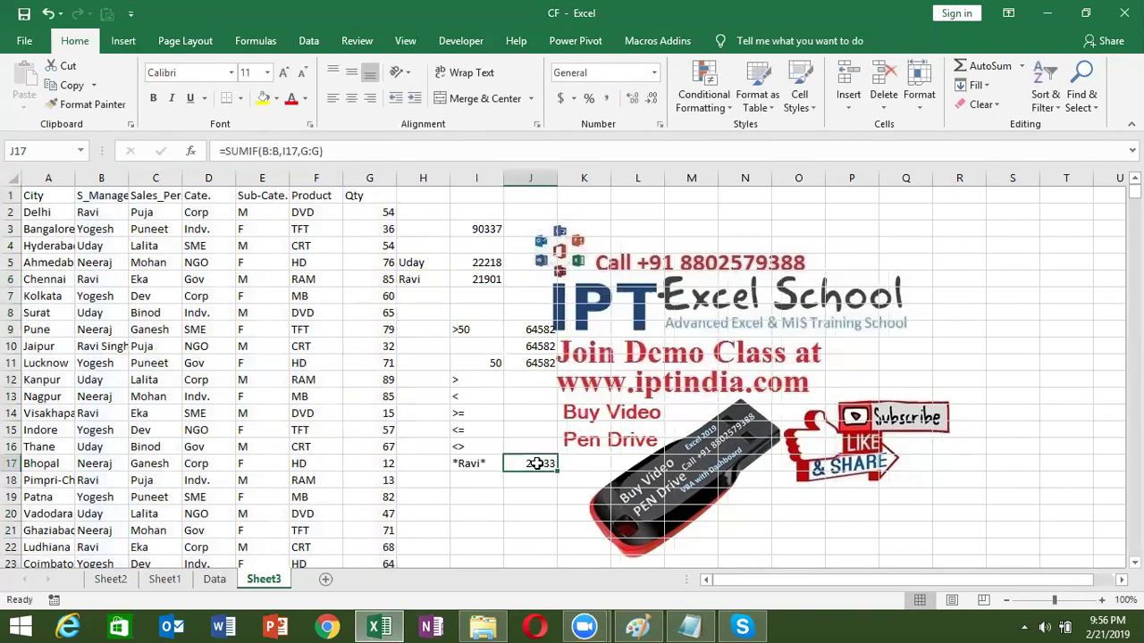
double_click(534, 463)
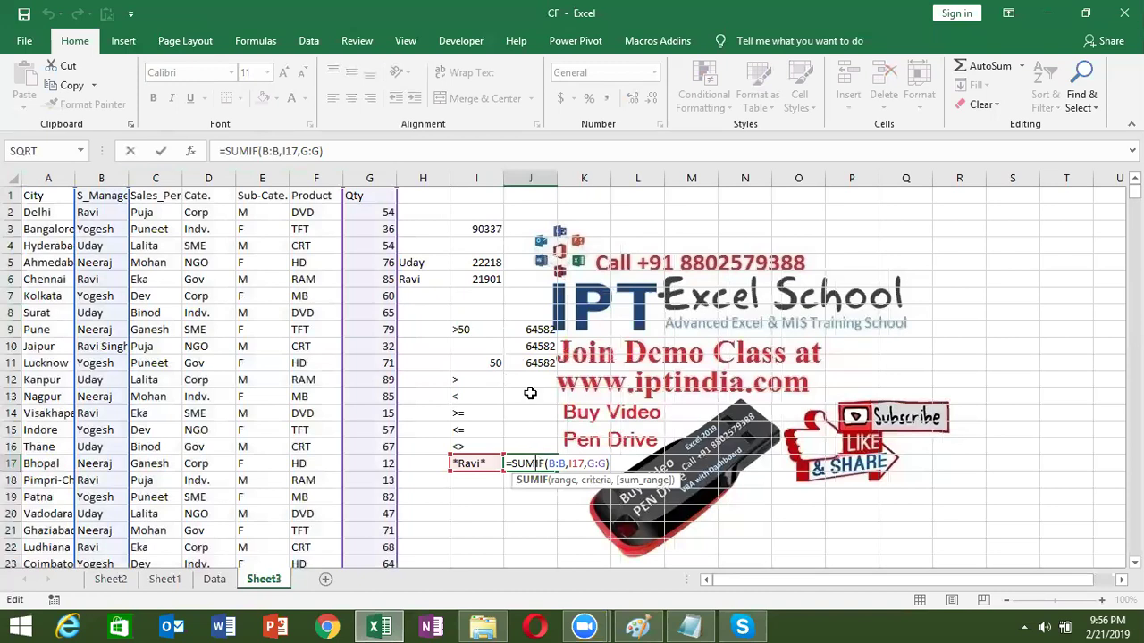
key("Escape")
double_click(541, 363)
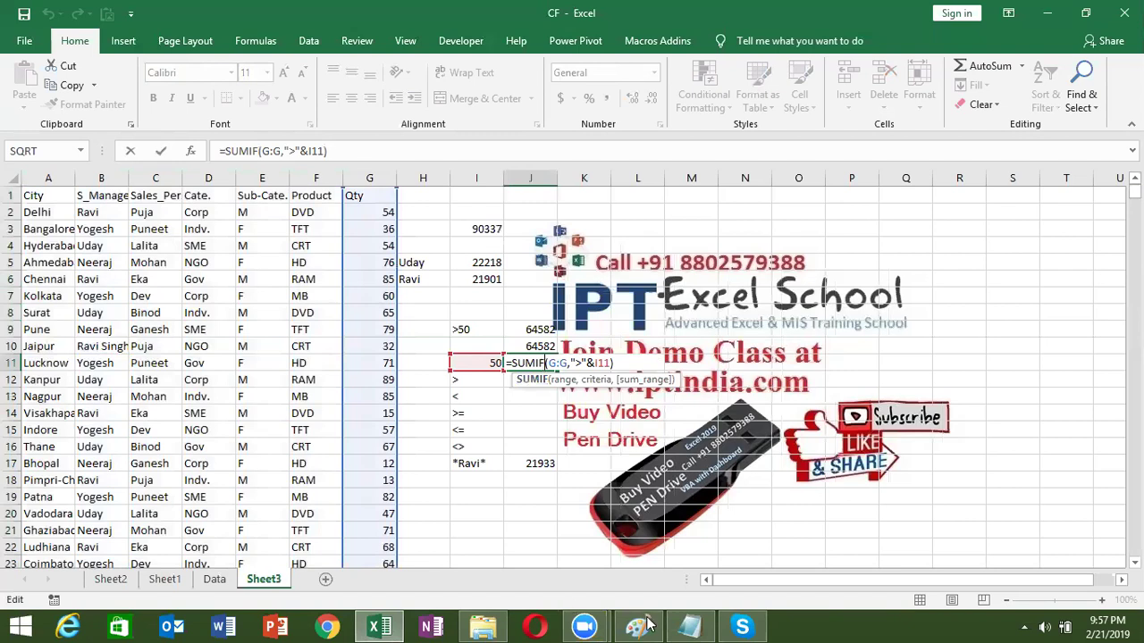
Leave J11 unchanged and enter the wildcard criteria *Ravi, Ravi* and ??? in I18, I19 and I20.
key("Return")
left_click(496, 498)
left_click(481, 480)
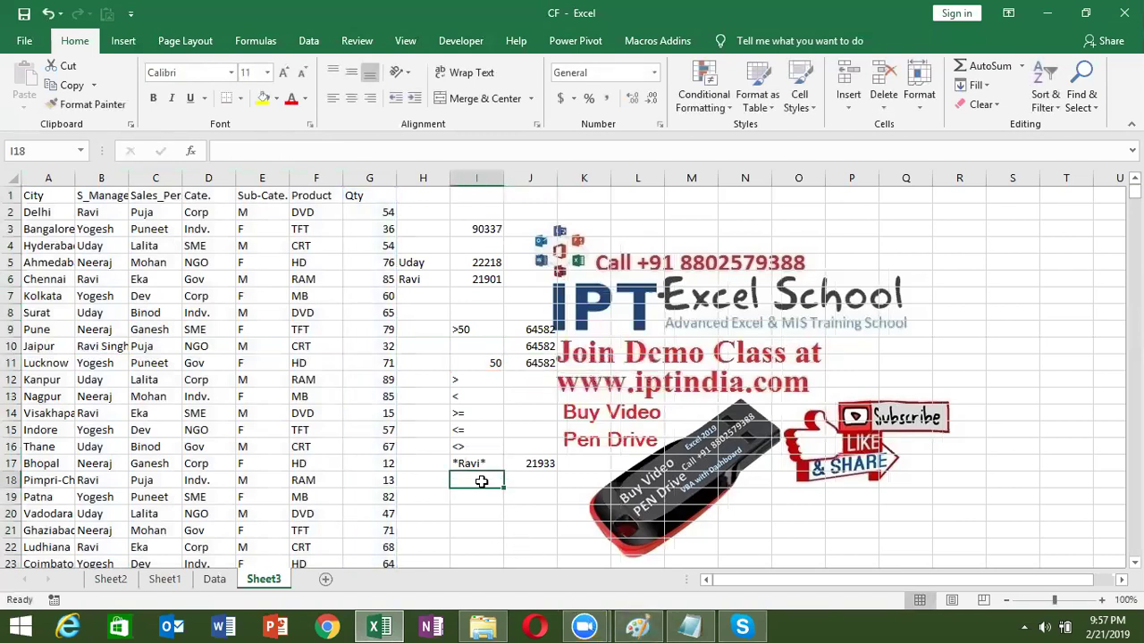
type("*Ravi*")
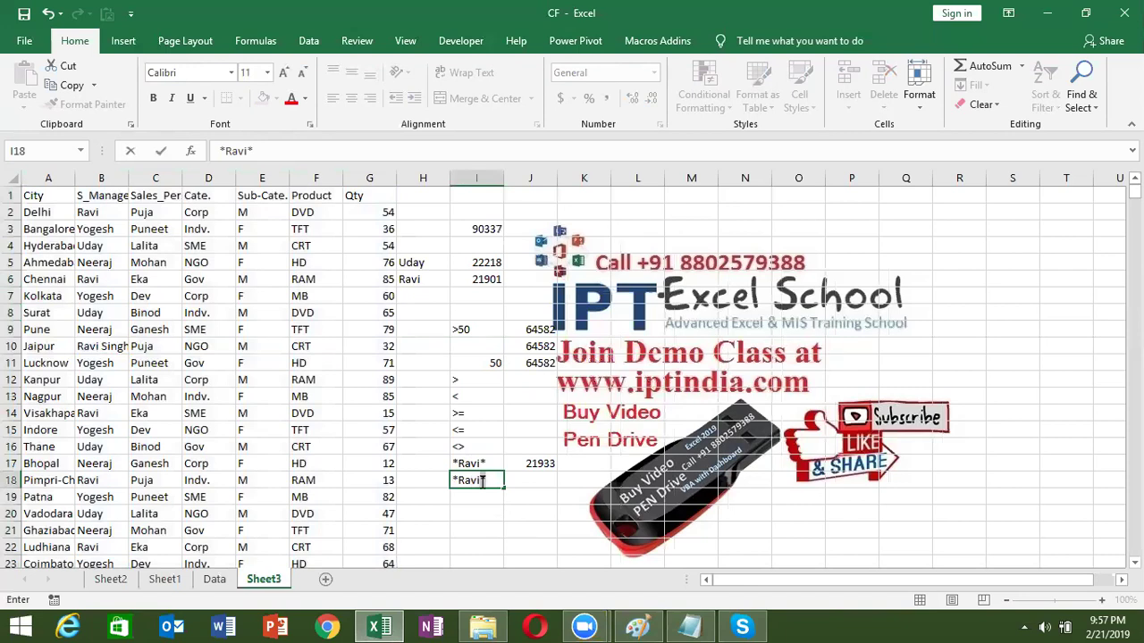
key("Return")
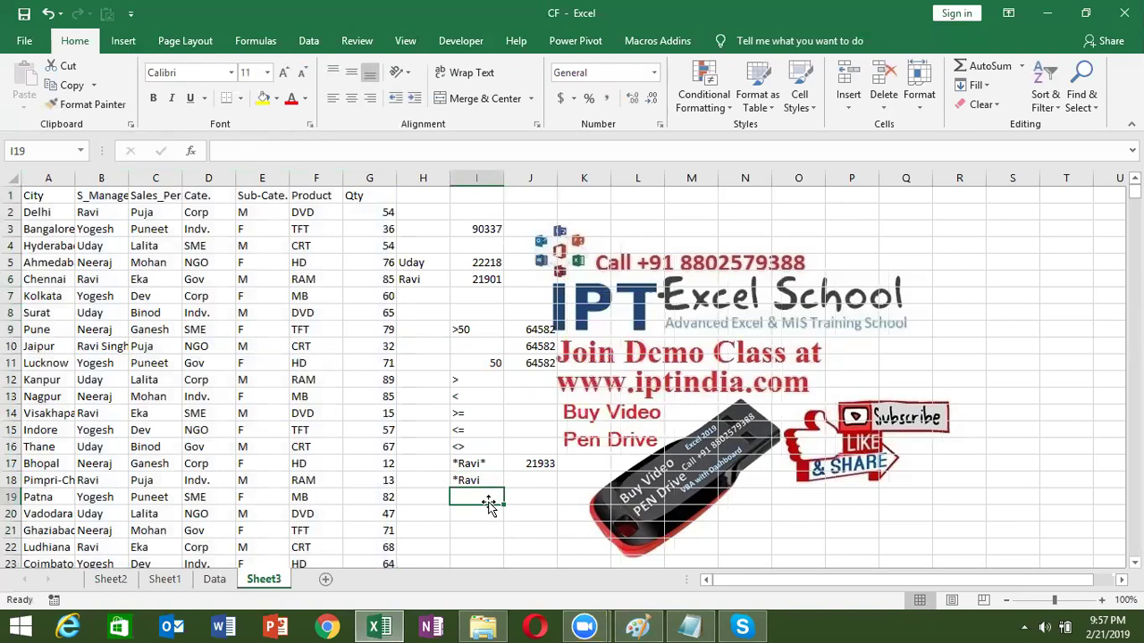
type("Ravi*")
key("Return")
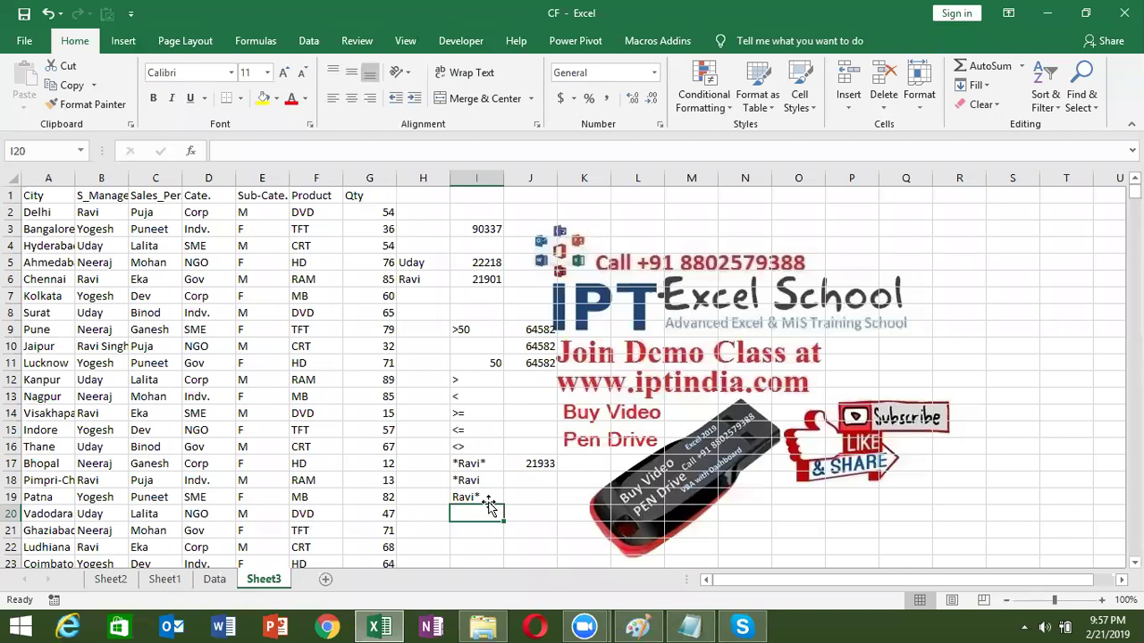
type("???")
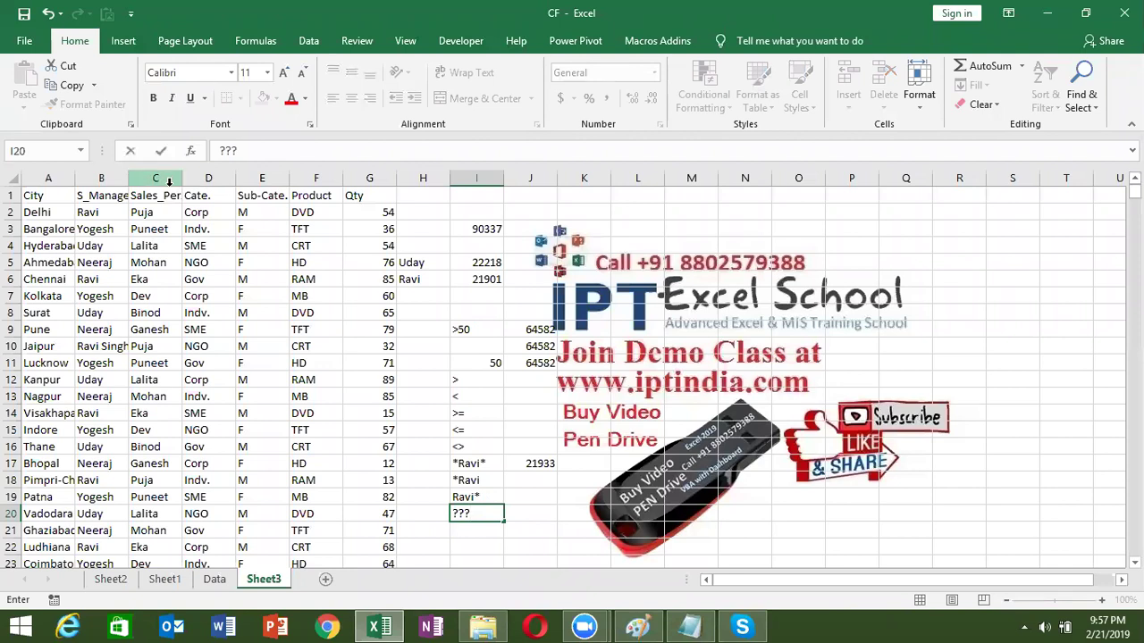
key("Return")
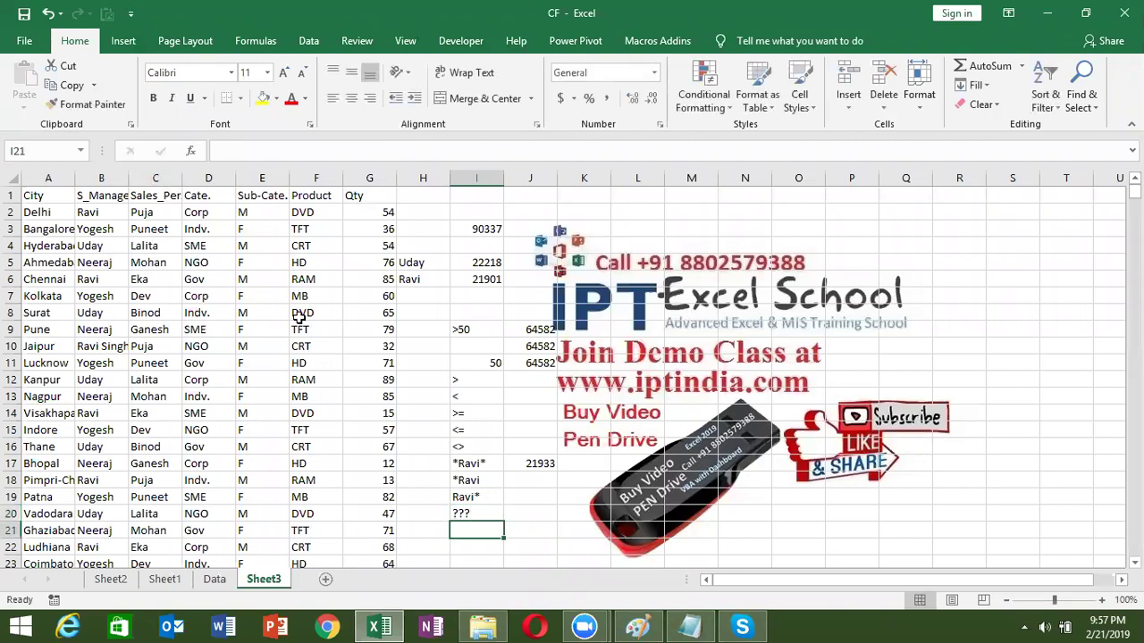
key("Right")
key("Up")
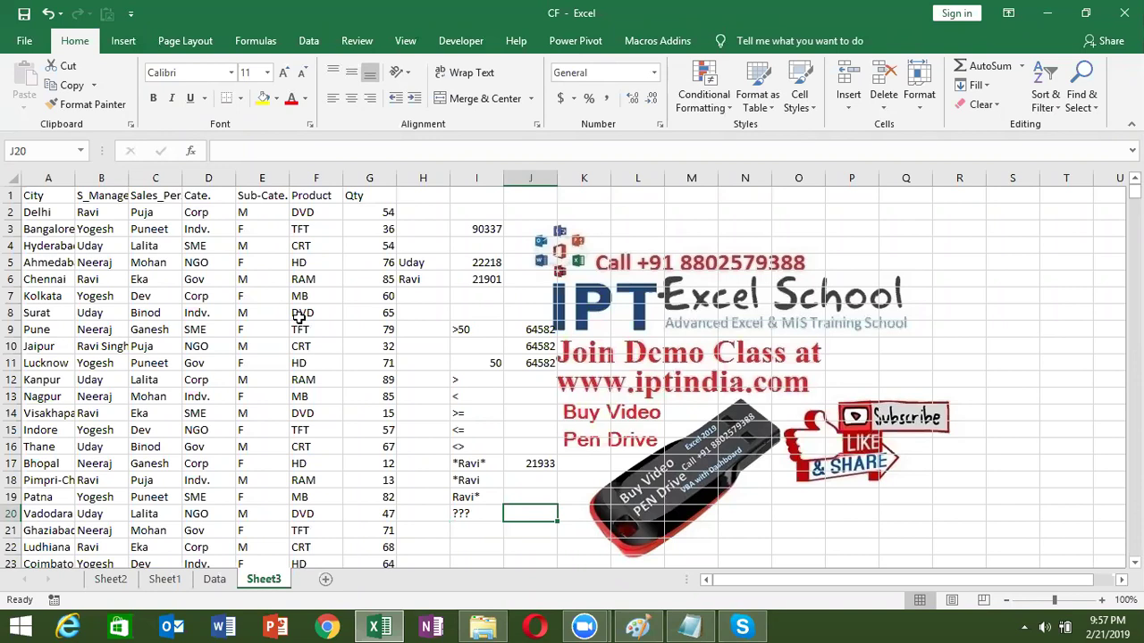
Enter =SUMIF(C:C,I20,G:G) in J20 to total Qty for three-letter names, giving 22131.
type("=su")
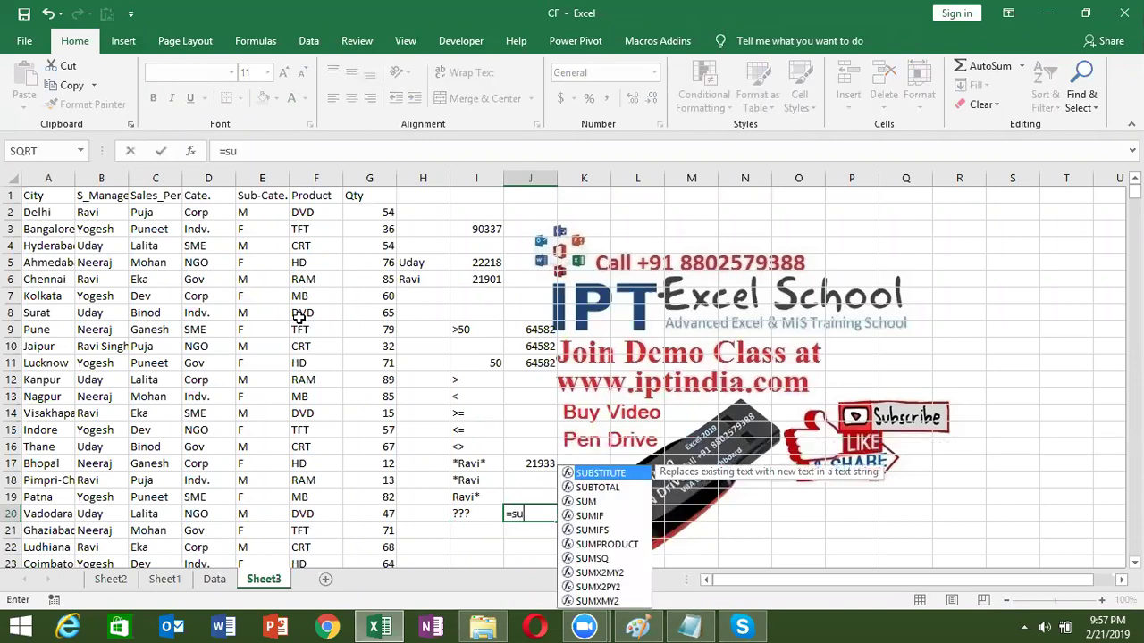
type("mi")
key("Tab")
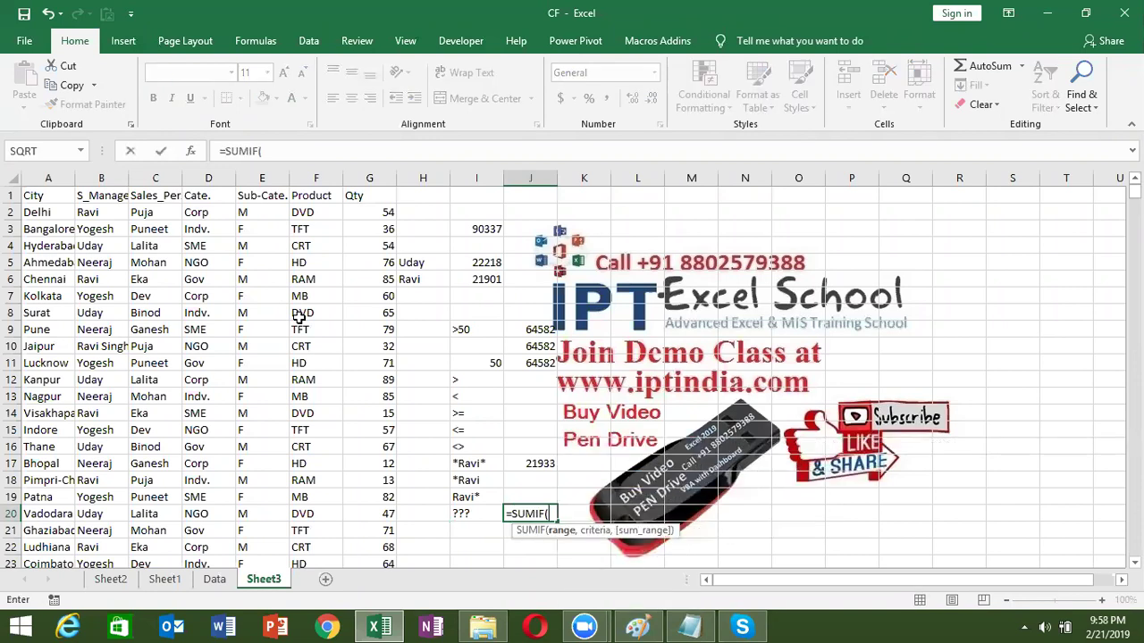
left_click(155, 179)
type(",")
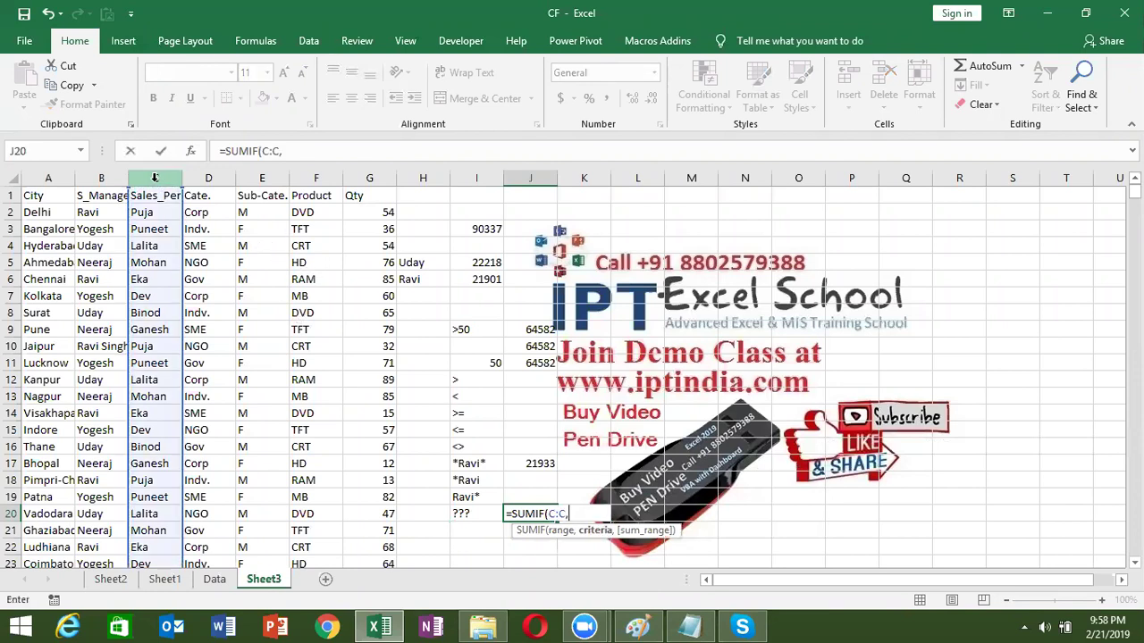
left_click(462, 509)
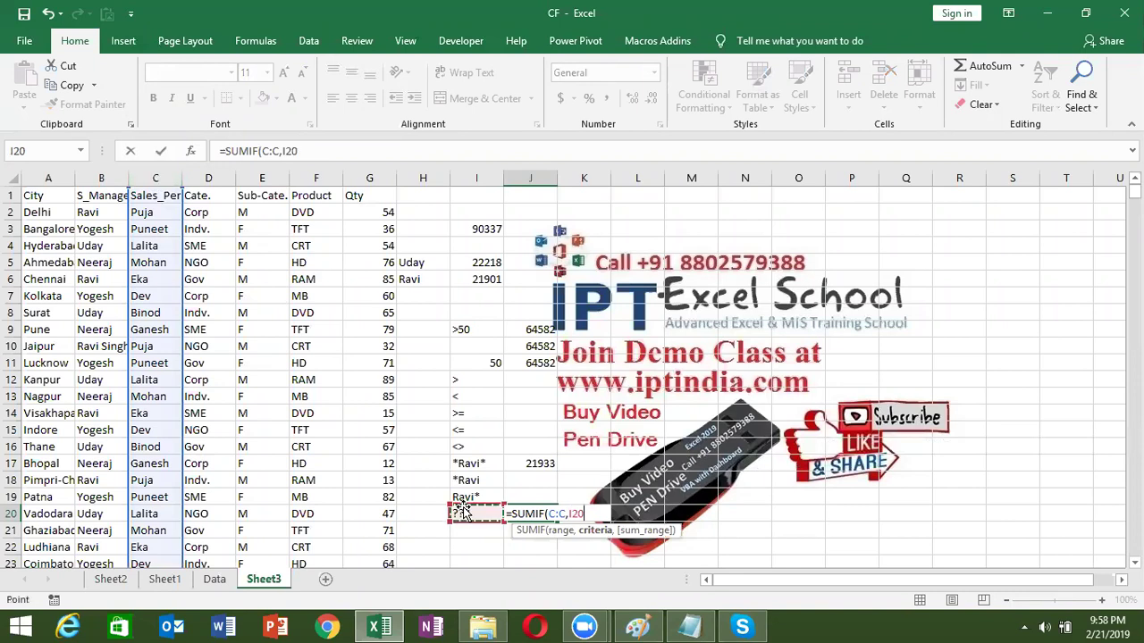
type(",")
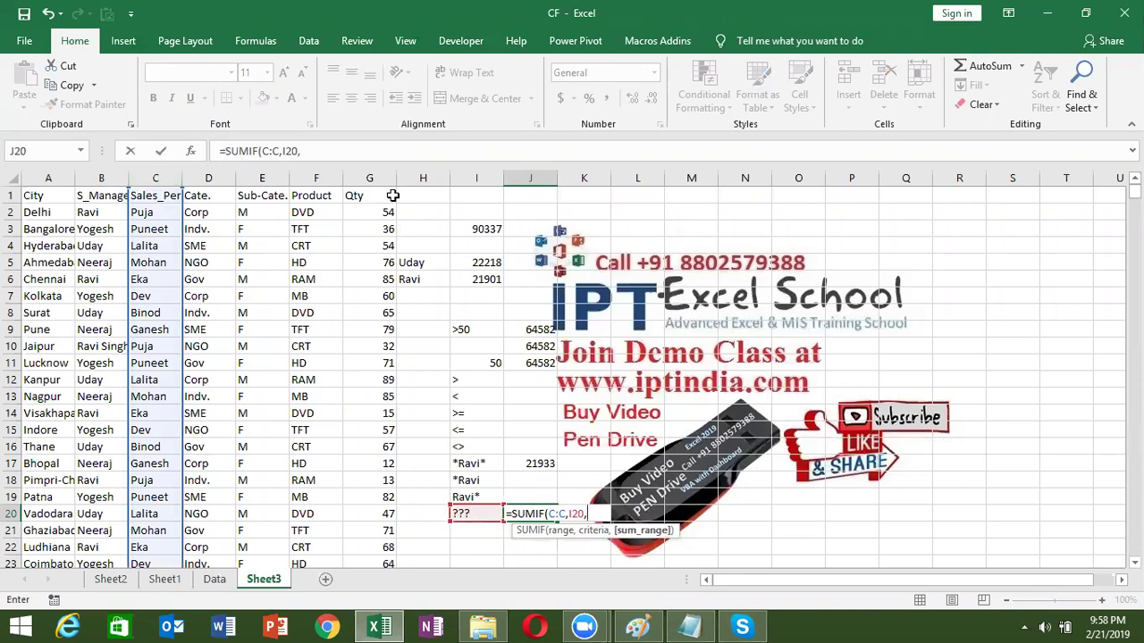
left_click(372, 178)
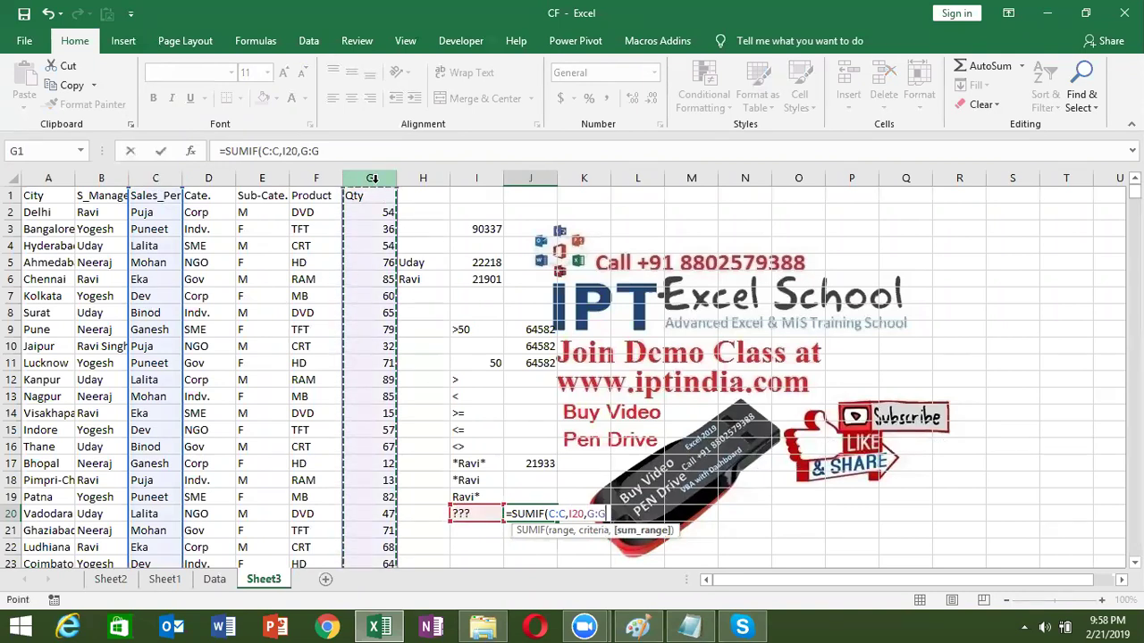
key("Return")
Check the J20 formula, then select the Uday and Lalita pair in B12:C12.
key("Up")
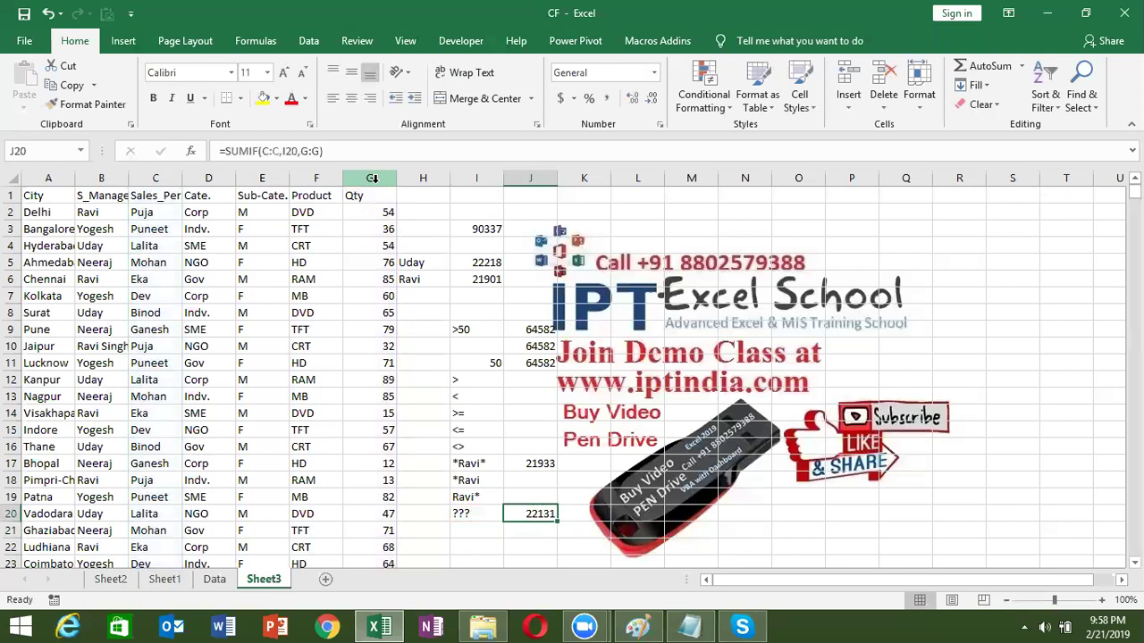
key("Down")
key("Down")
key("Down")
key("Down")
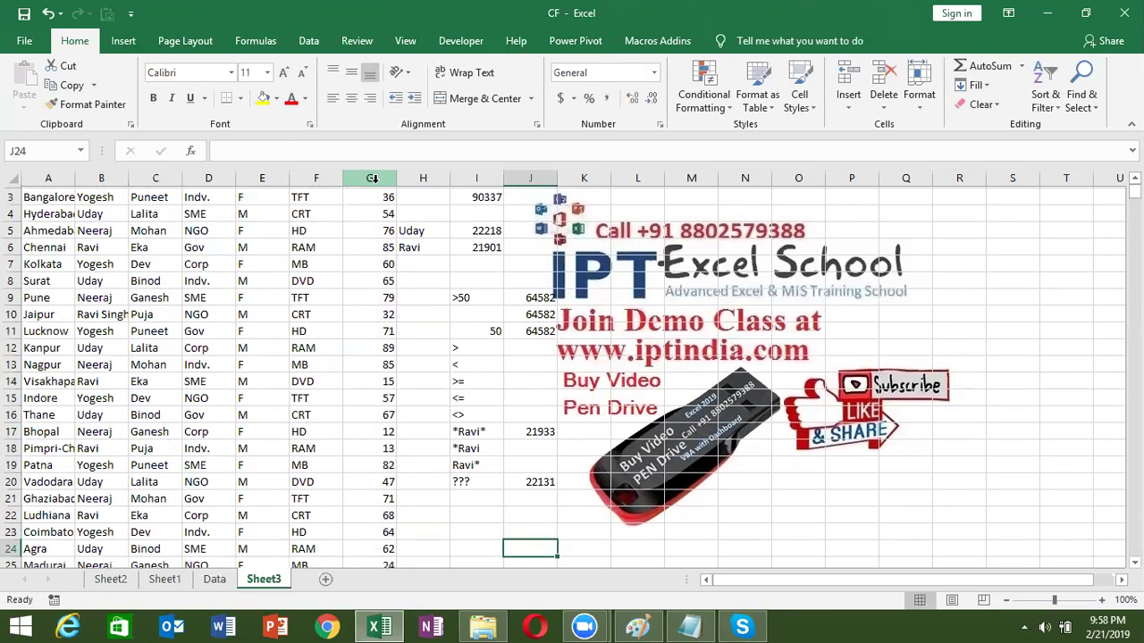
key("Down")
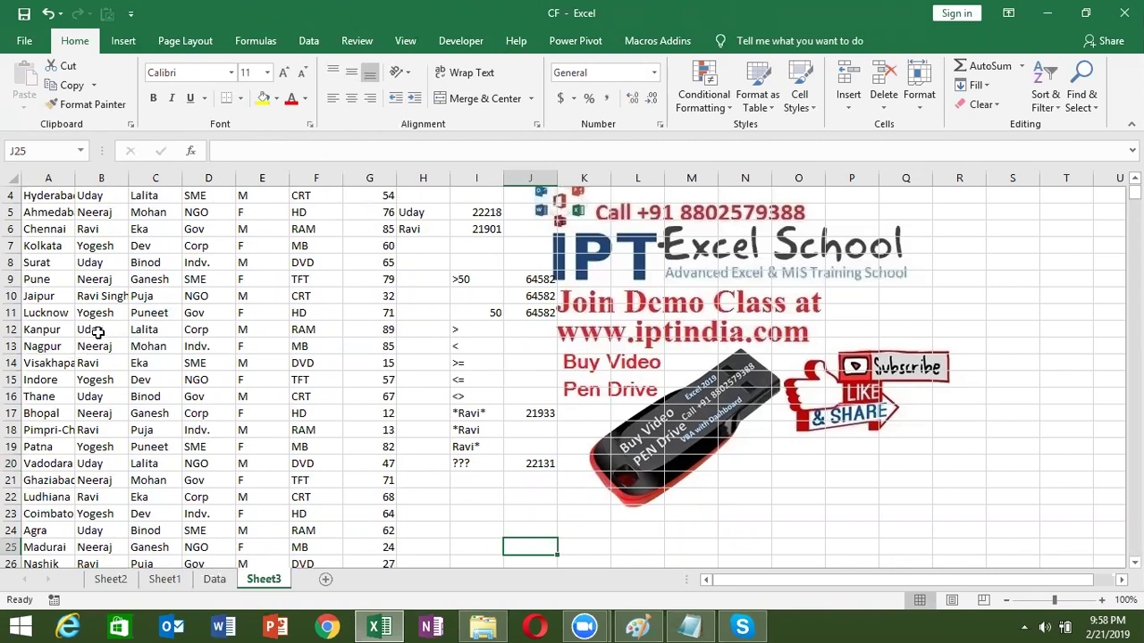
left_click_drag(96, 332, 138, 330)
Copy the Uday and Lalita cells into I23:J23.
key("ctrl+c")
left_click(475, 512)
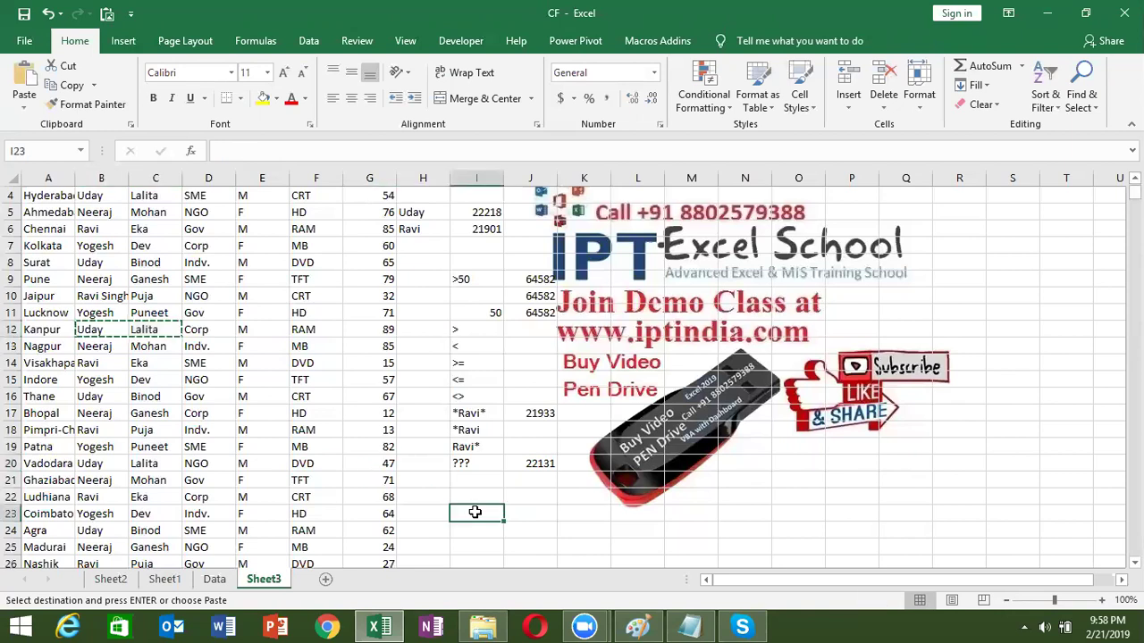
key("ctrl+v")
Enter =SUMIFS(G:G,B:B,I23,C:C,J23) in K23 to total Qty for Uday and Lalita, giving 11167.
left_click(573, 520)
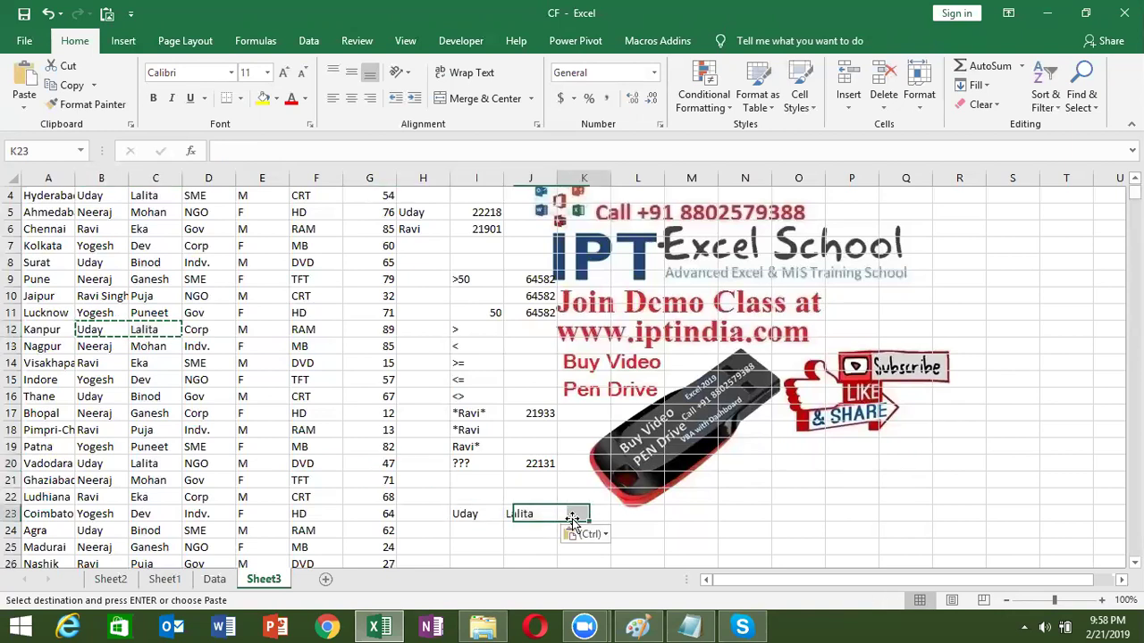
type("=s")
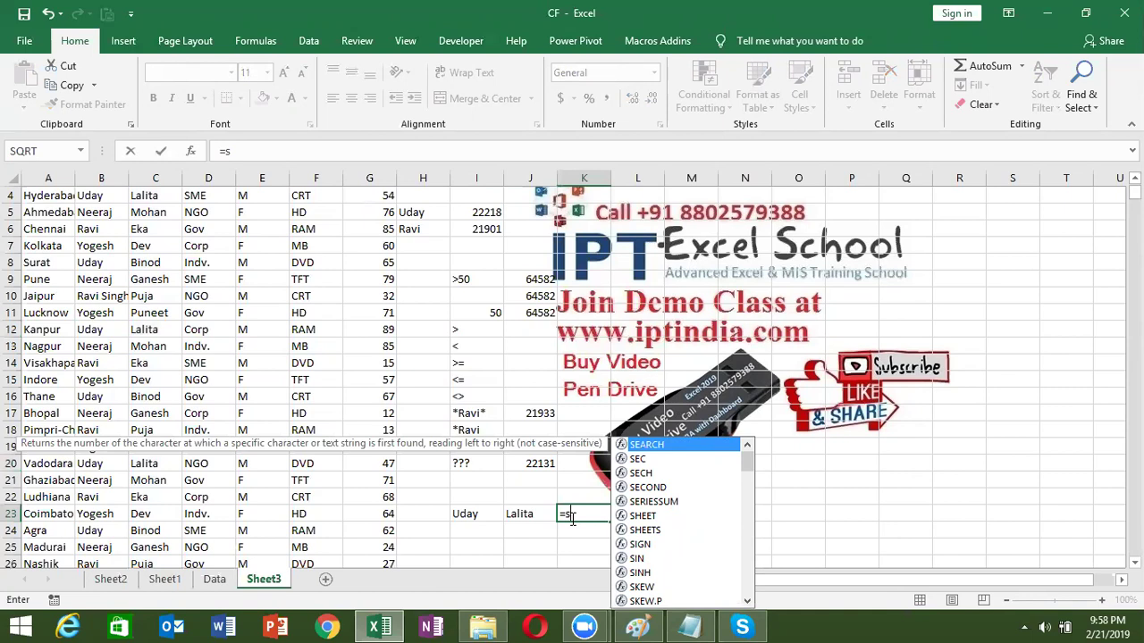
type("um")
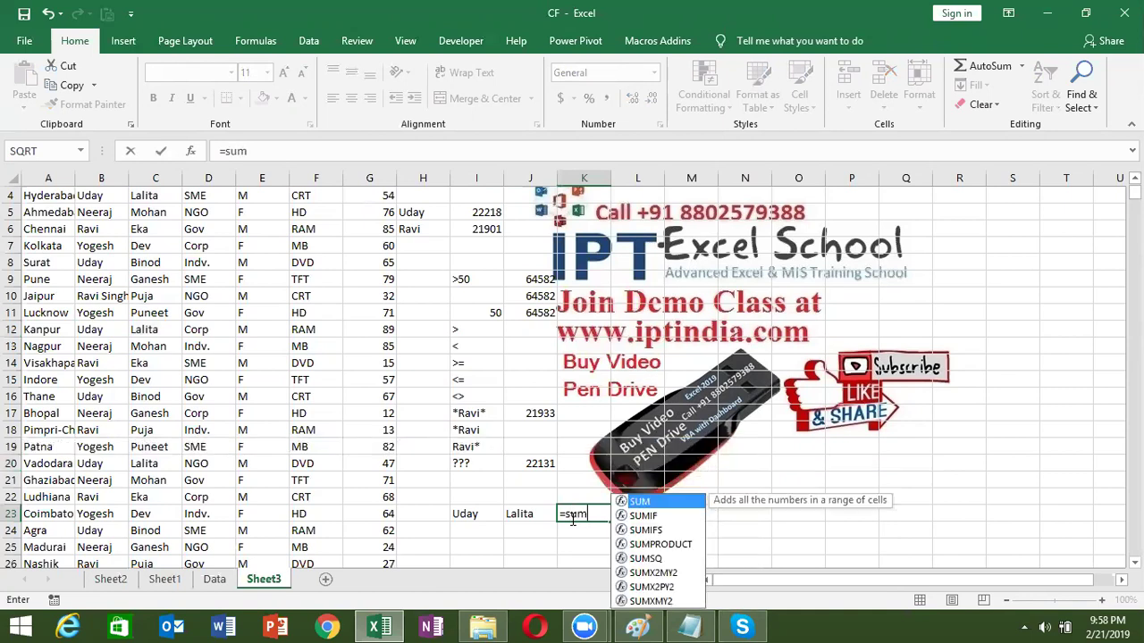
type("ifs")
key("Tab")
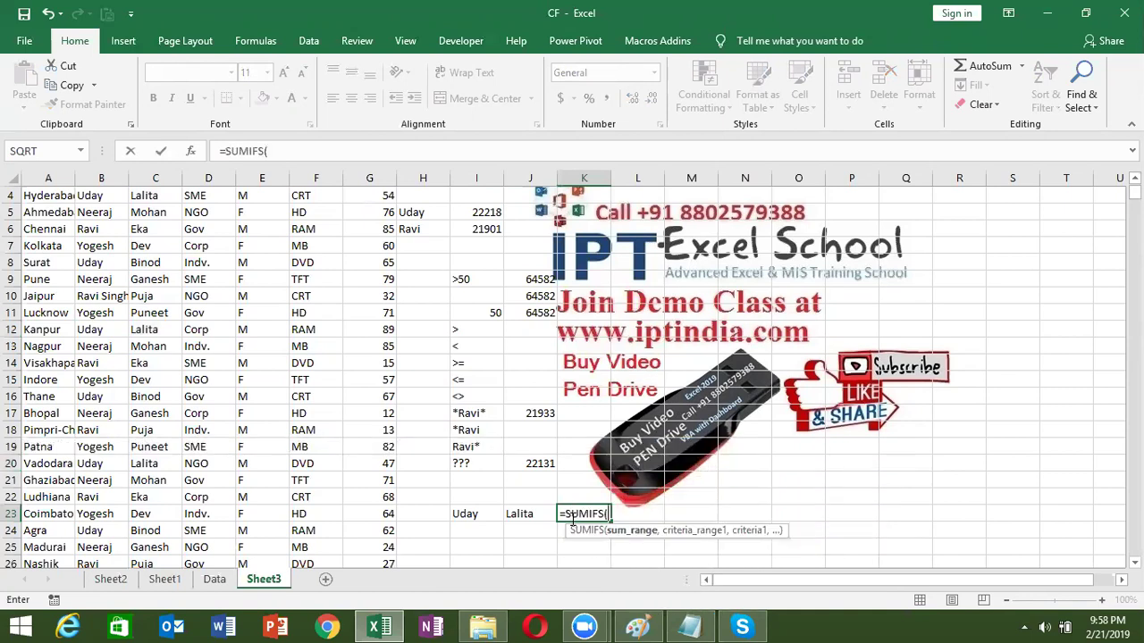
left_click(371, 178)
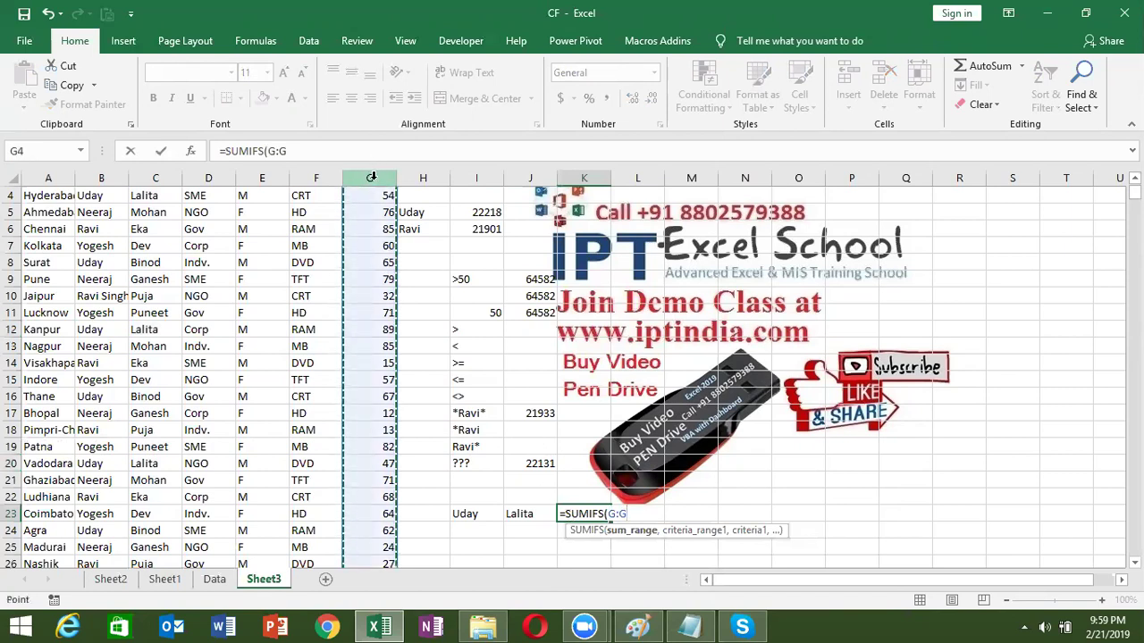
type(",")
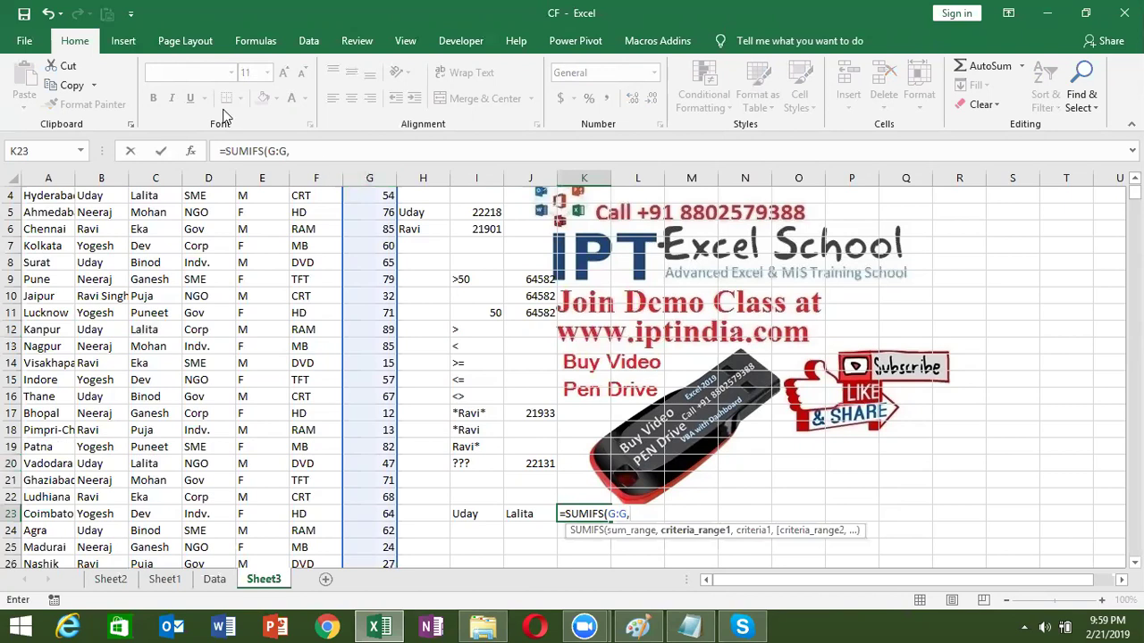
left_click(96, 180)
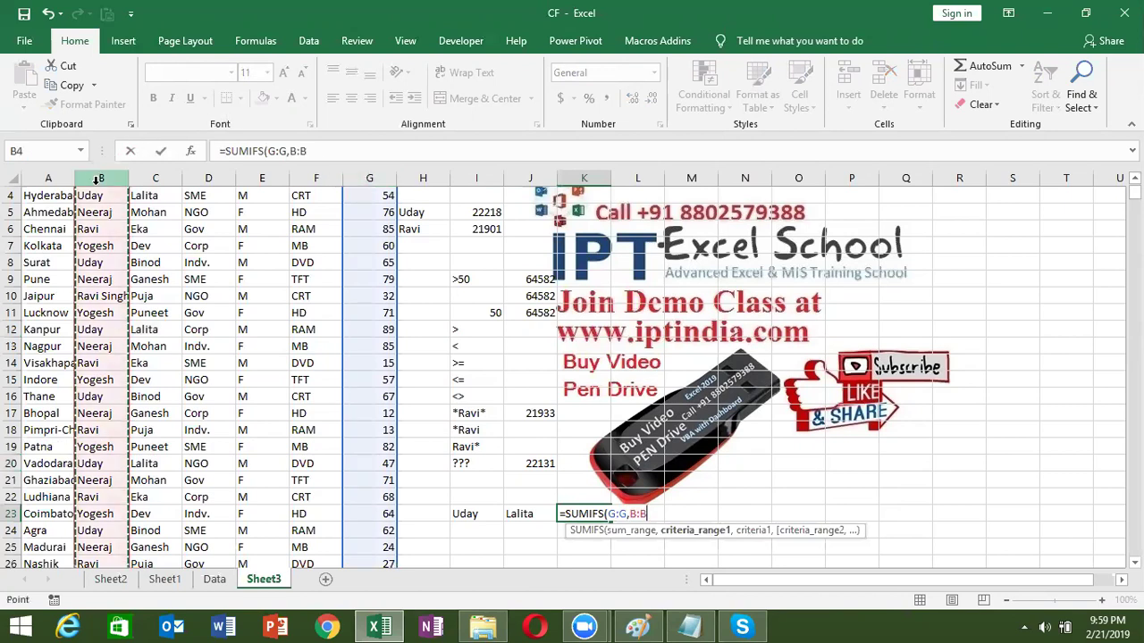
type(",")
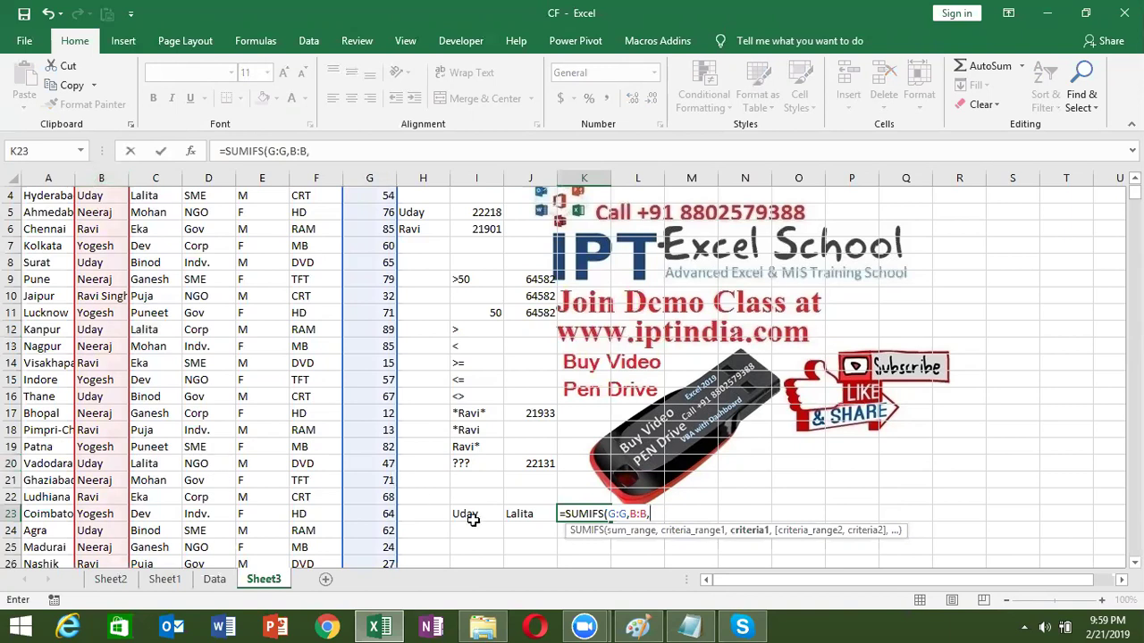
left_click(470, 515)
type(",")
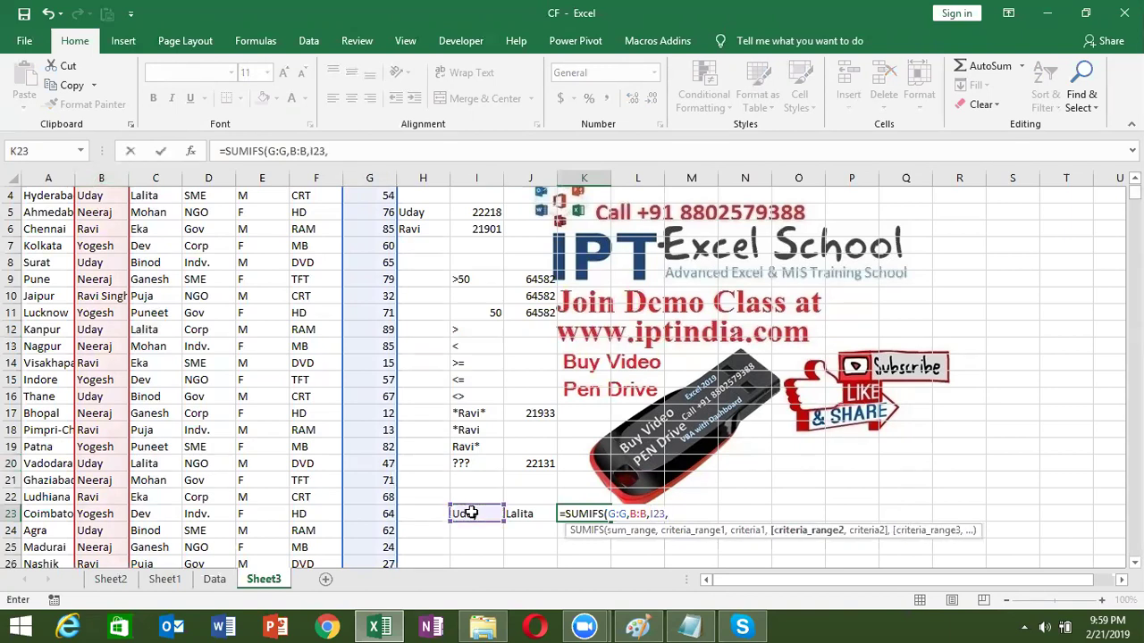
left_click(156, 178)
type(",")
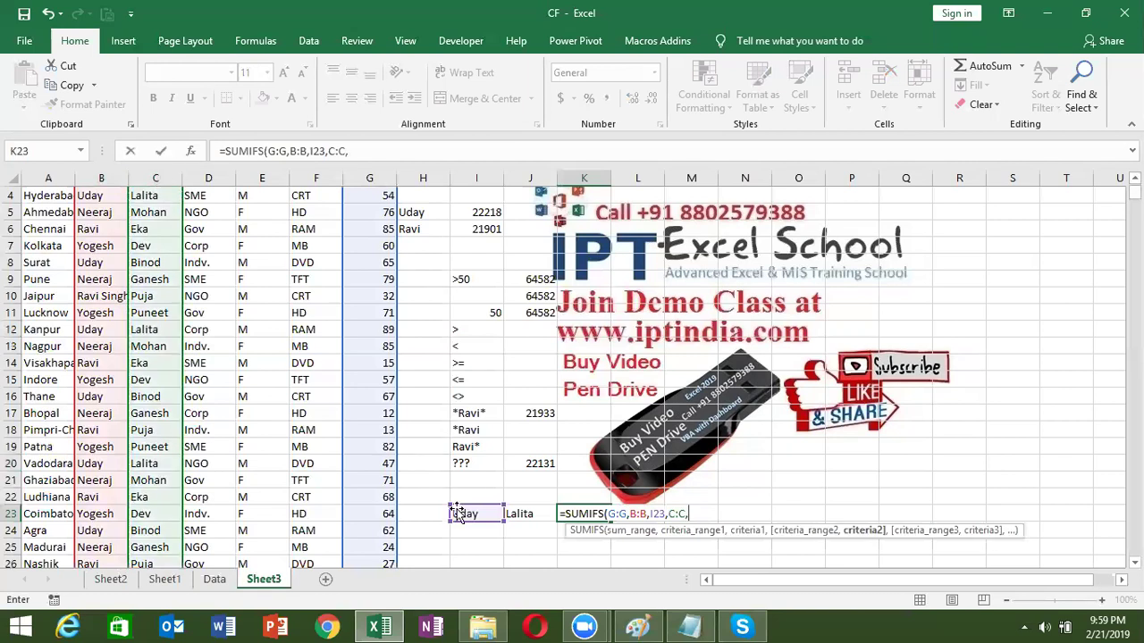
left_click(519, 513)
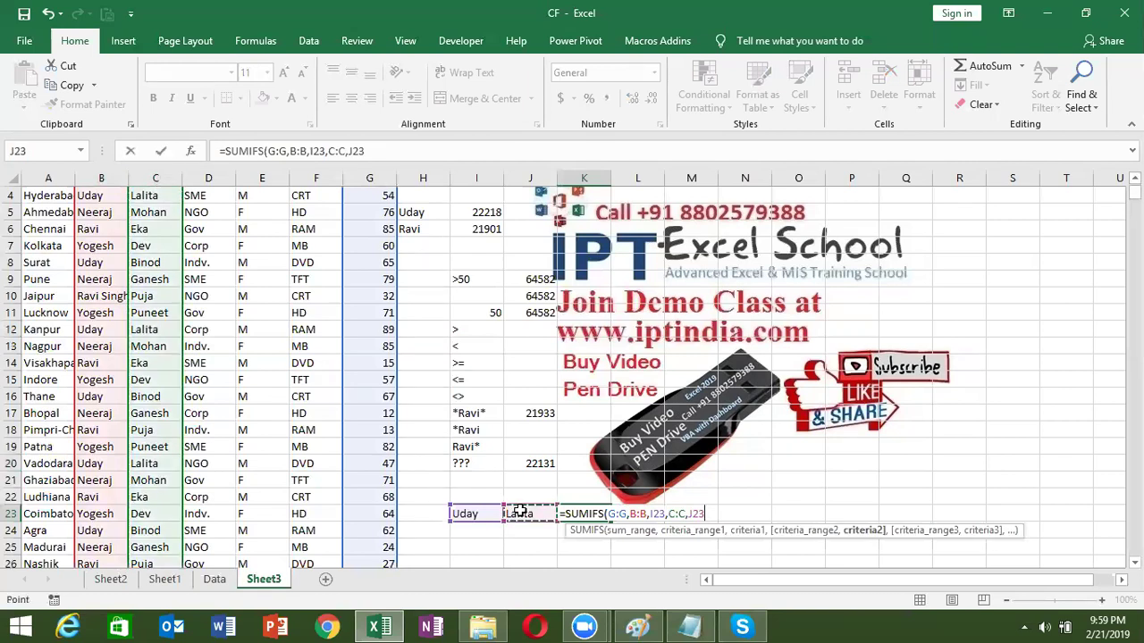
key("Return")
Select the Uday and Lalita criteria cells in I23:J23.
key("Up")
left_click(519, 513)
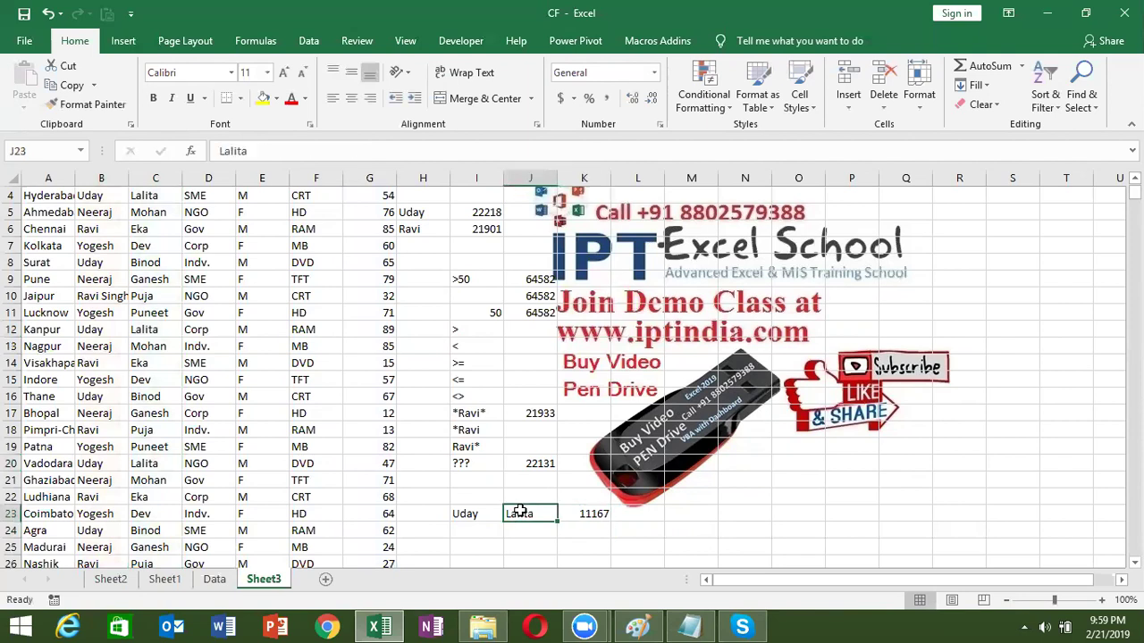
left_click_drag(474, 514, 519, 513)
Fill Uday and Lalita down into I24:J24 and add the >50 Qty criterion in K24.
key("shift+Down")
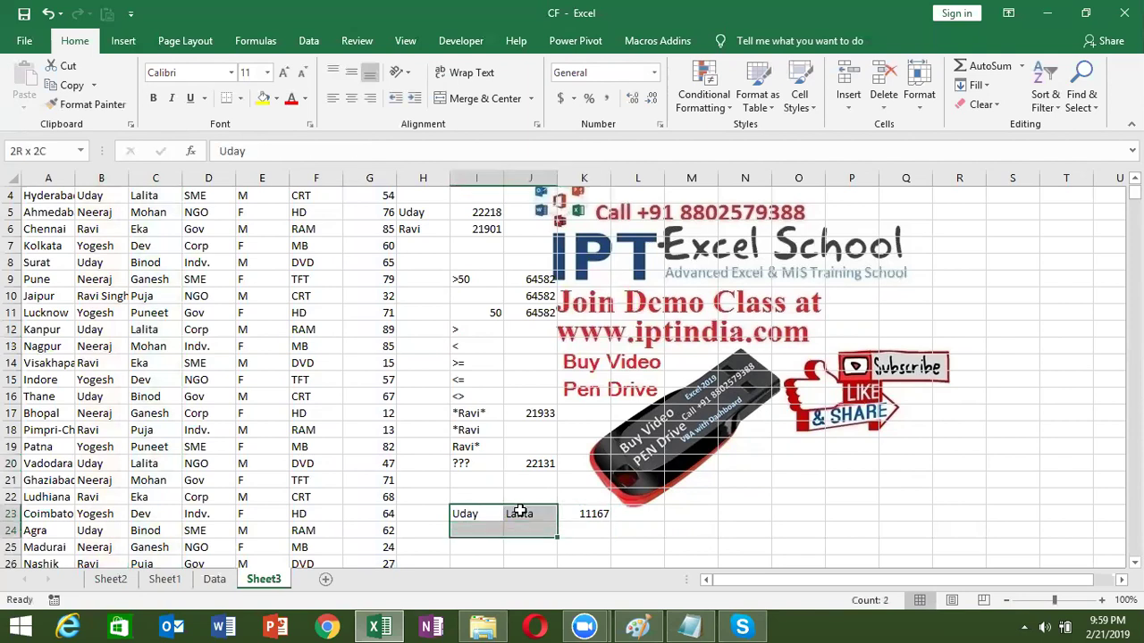
key("ctrl+d")
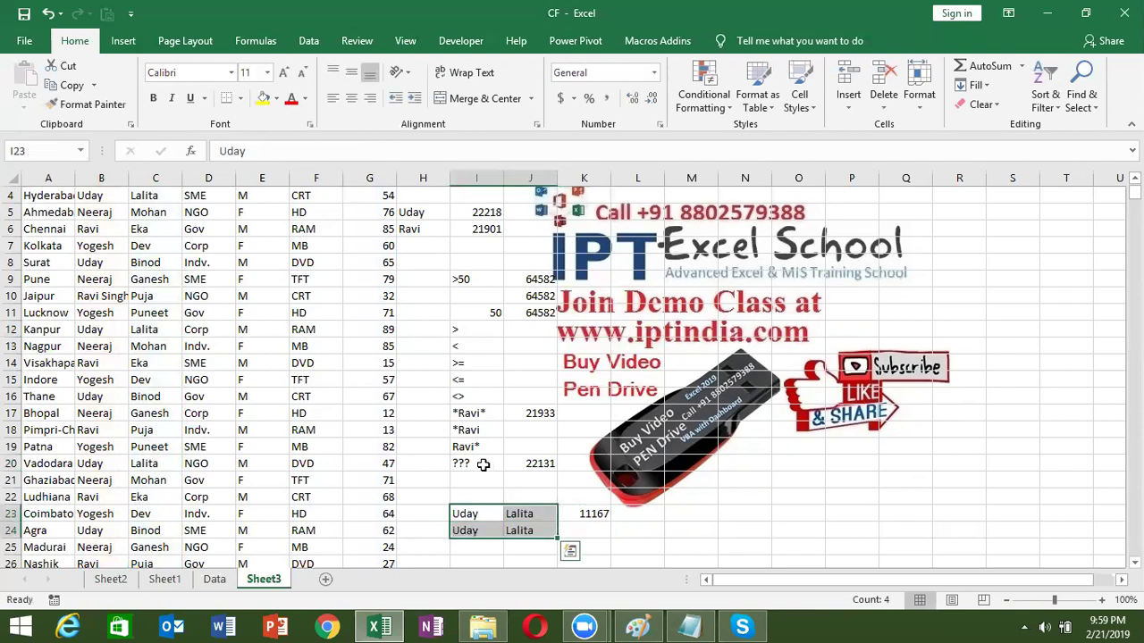
double_click(485, 464)
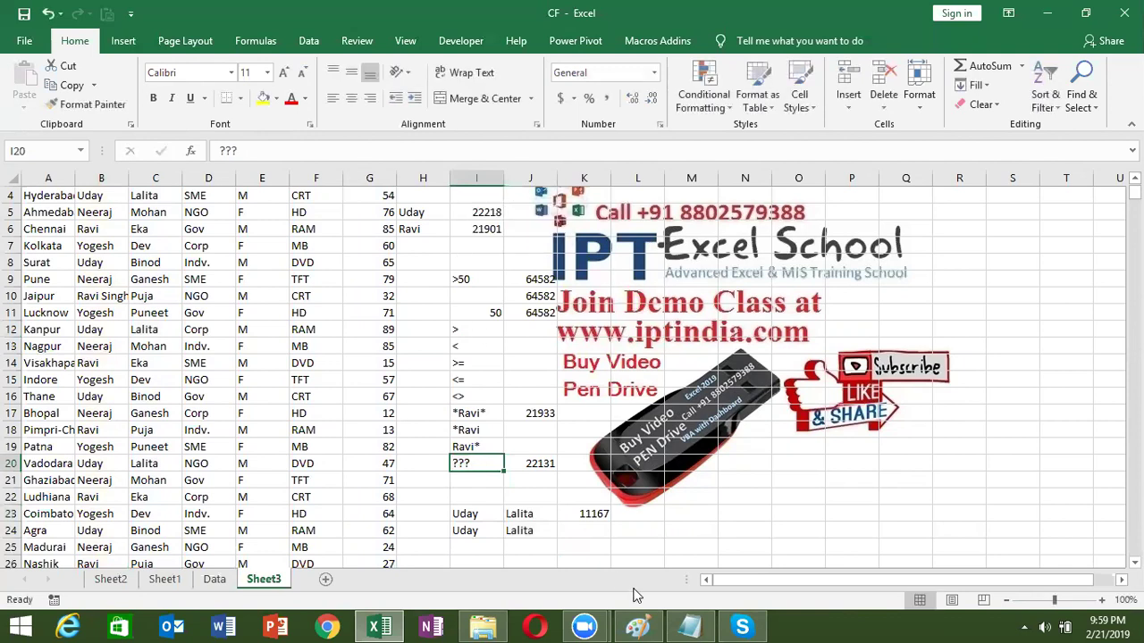
left_click(565, 531)
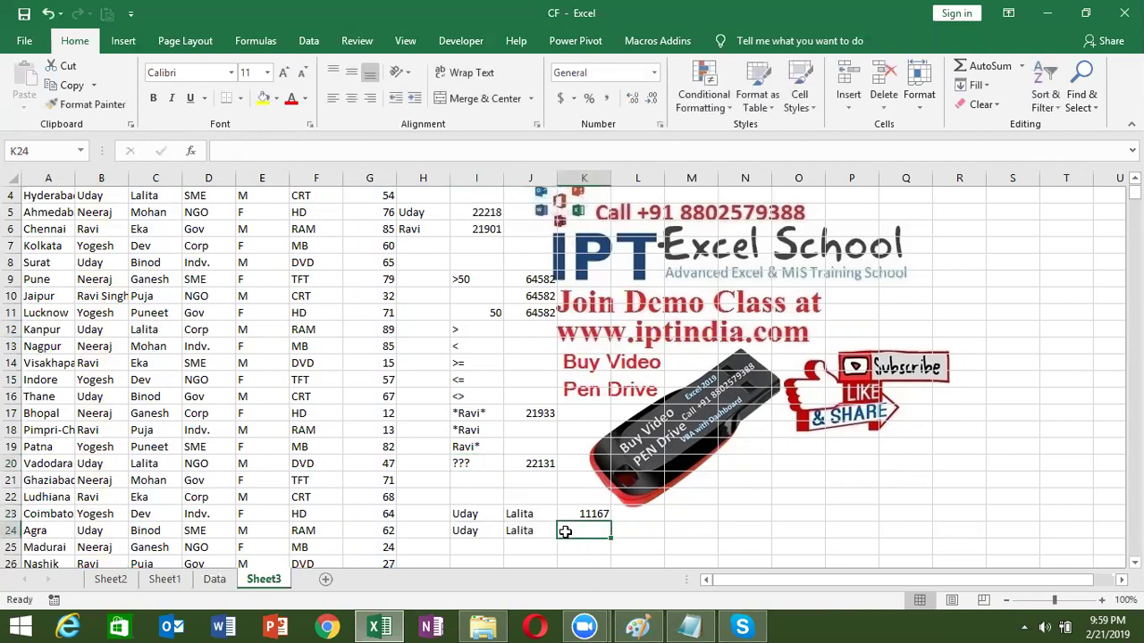
type("100")
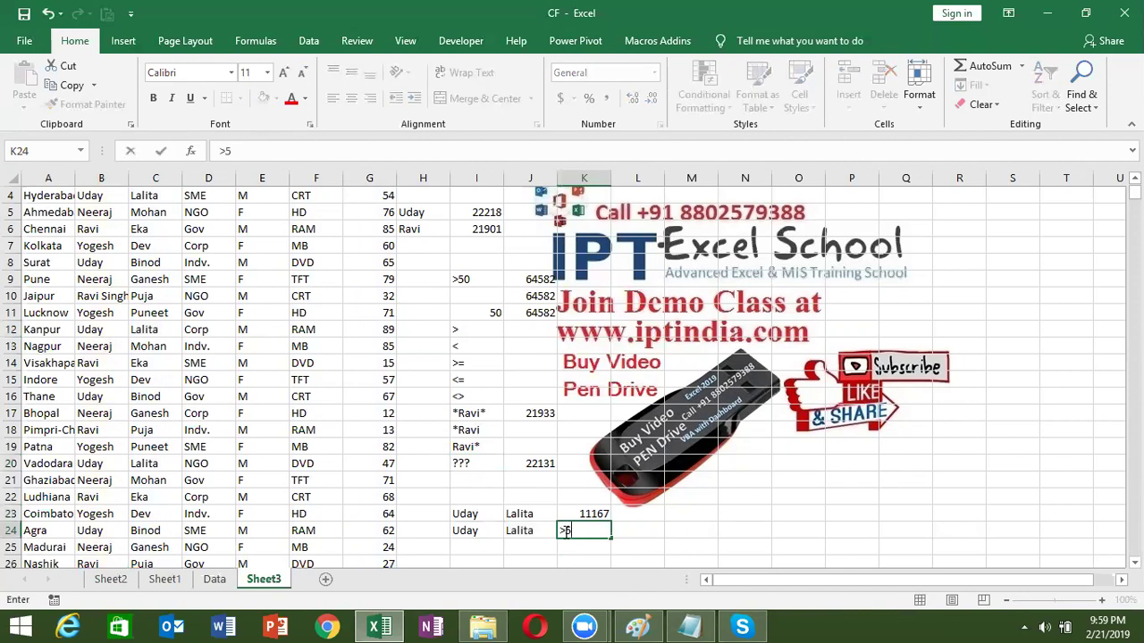
key("Tab")
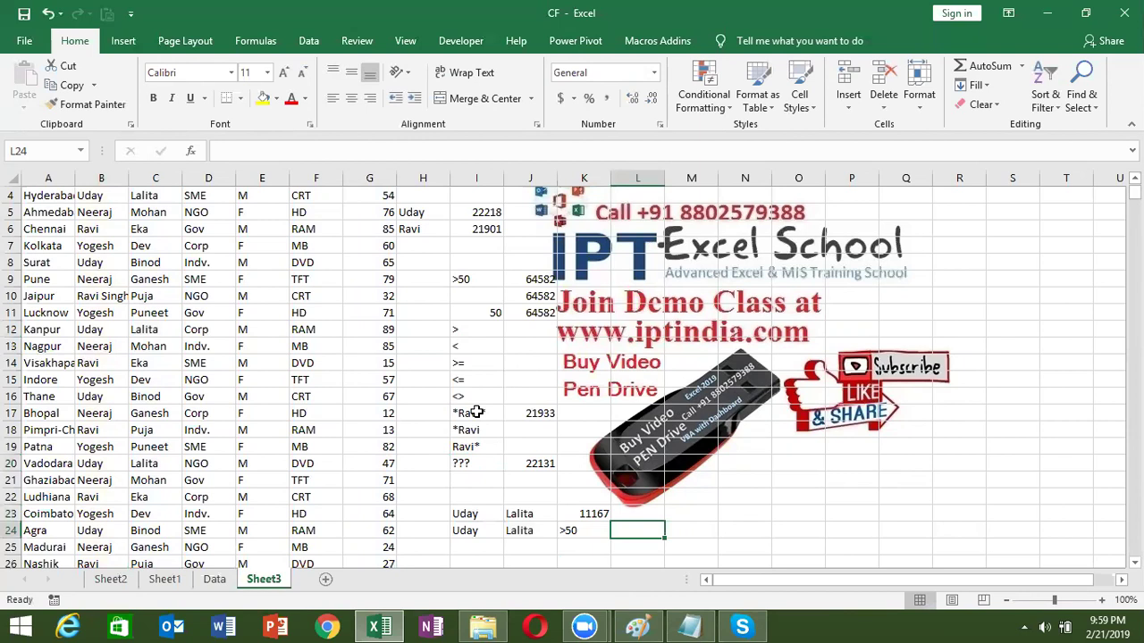
Enter =SUMIFS(G:G,B:B,I24,C:C,J24,G:G,K24) in L24, giving 7545.
type("=sum")
key("Down")
key("Down")
key("Tab")
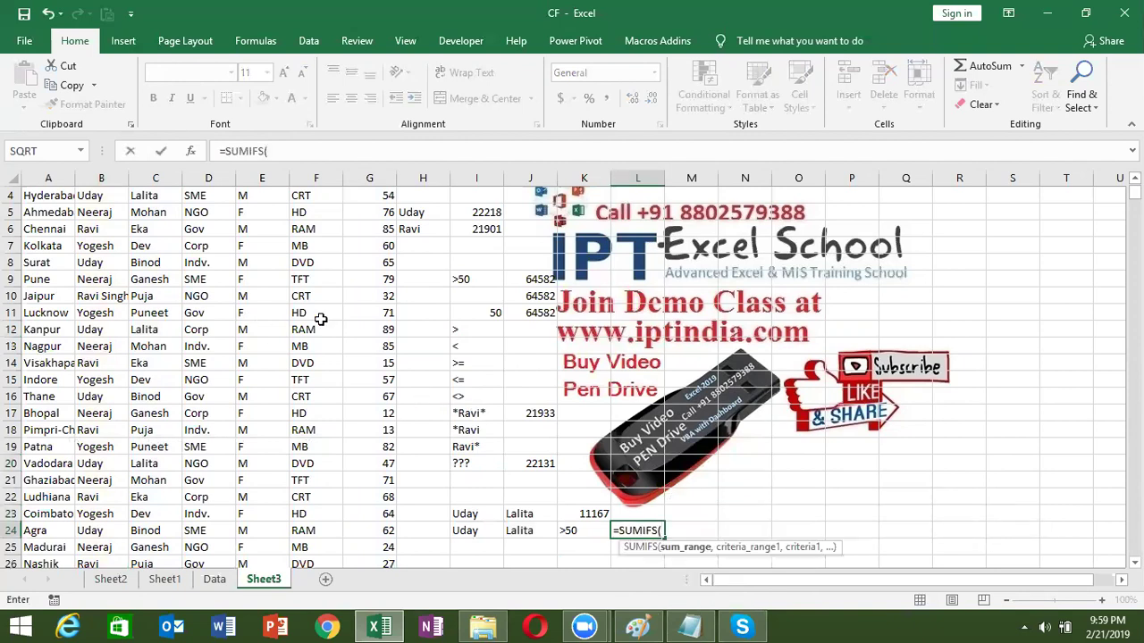
left_click(380, 180)
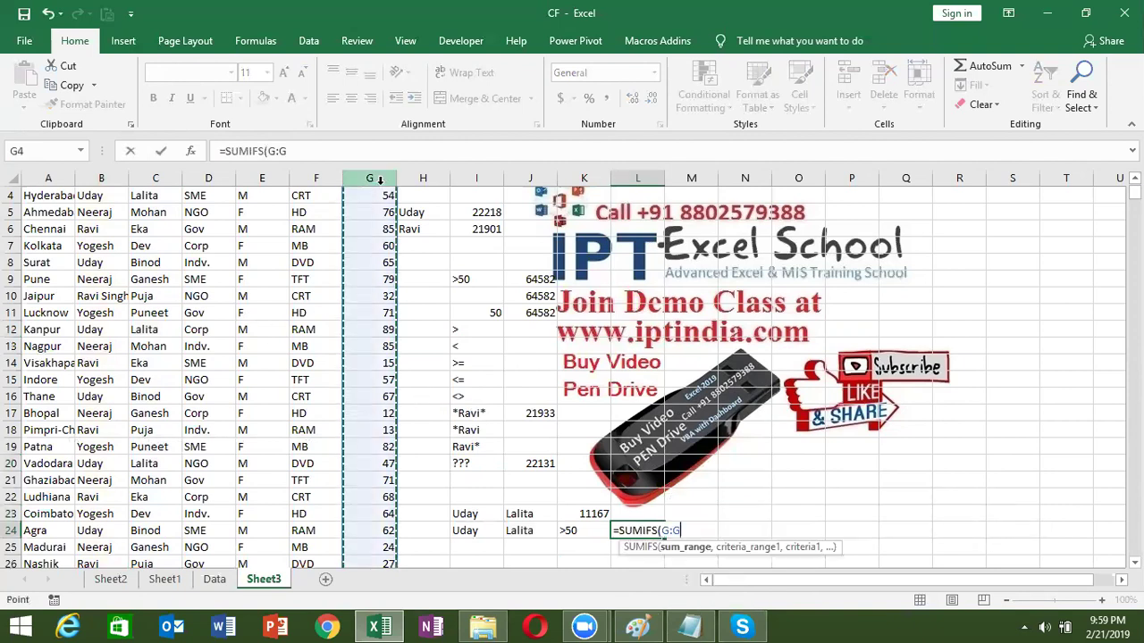
type(",")
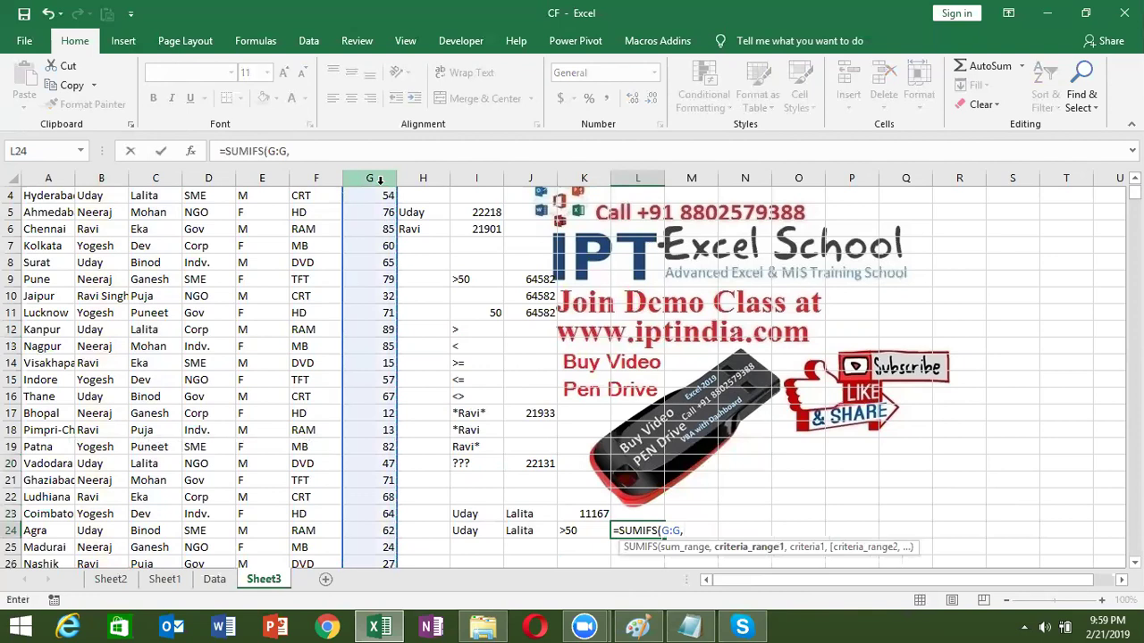
left_click(100, 177)
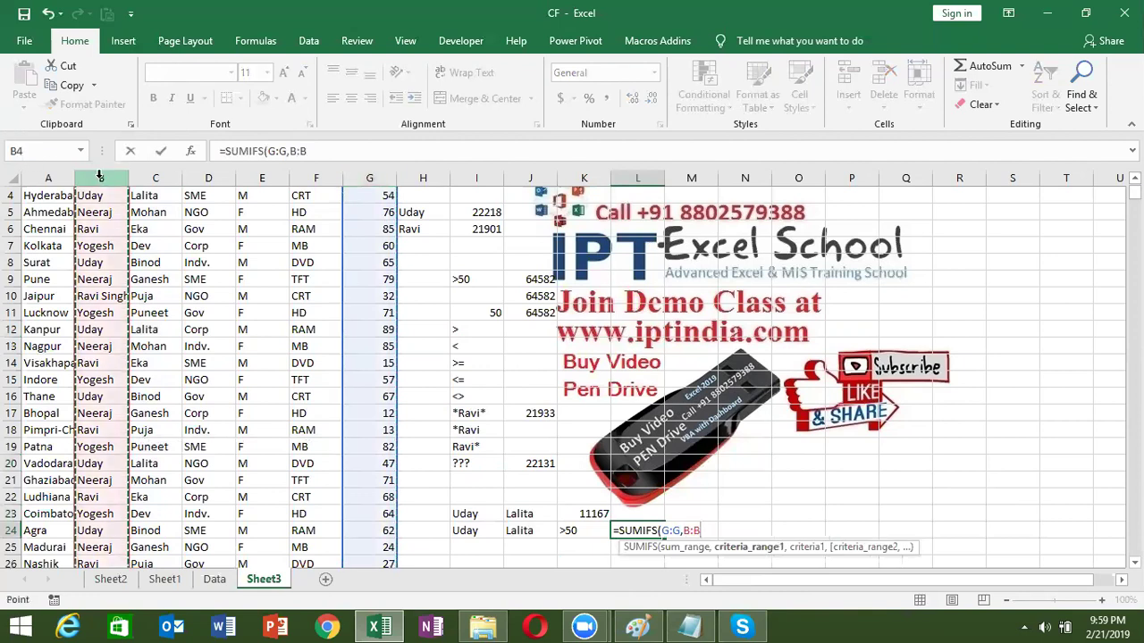
type(",")
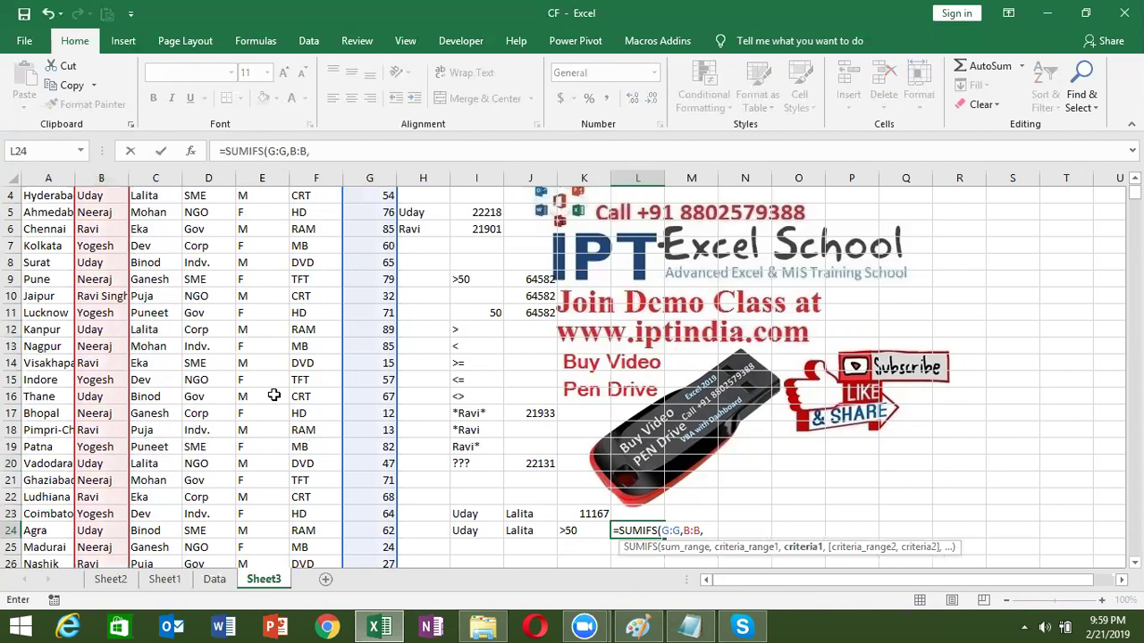
left_click(478, 536)
type(",")
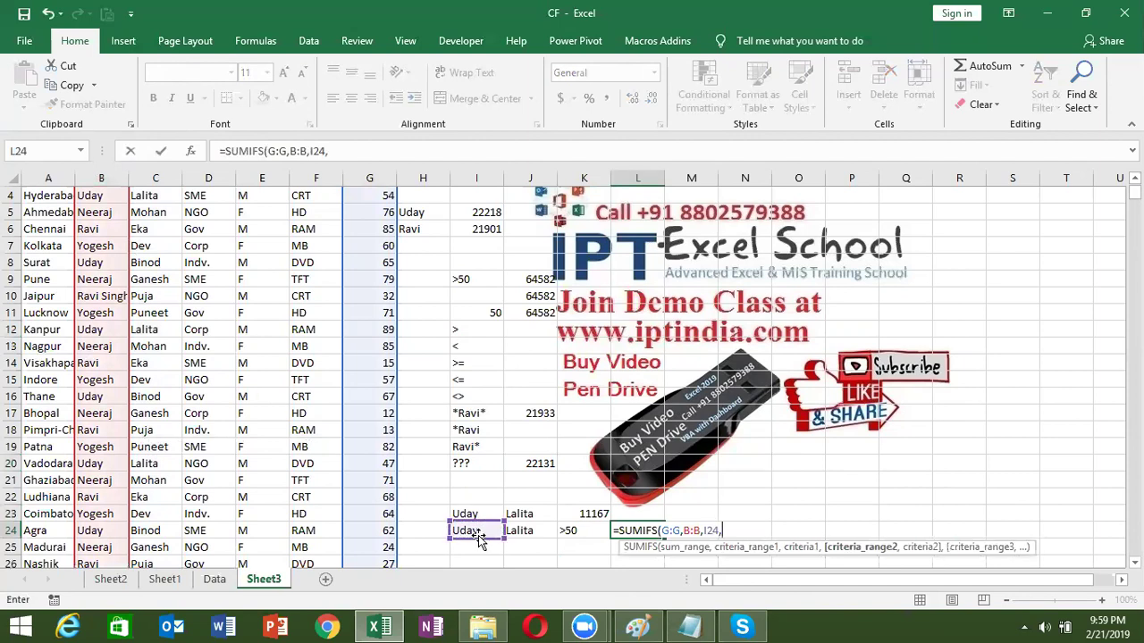
left_click(156, 179)
type(",")
left_click(528, 532)
type(",")
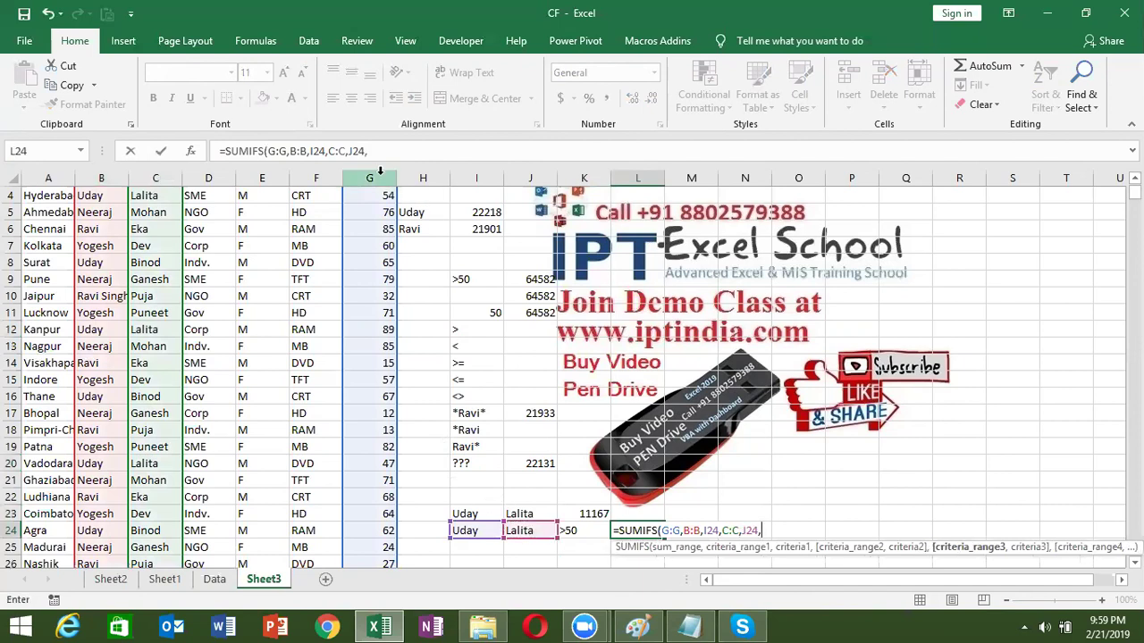
left_click(380, 170)
type(",")
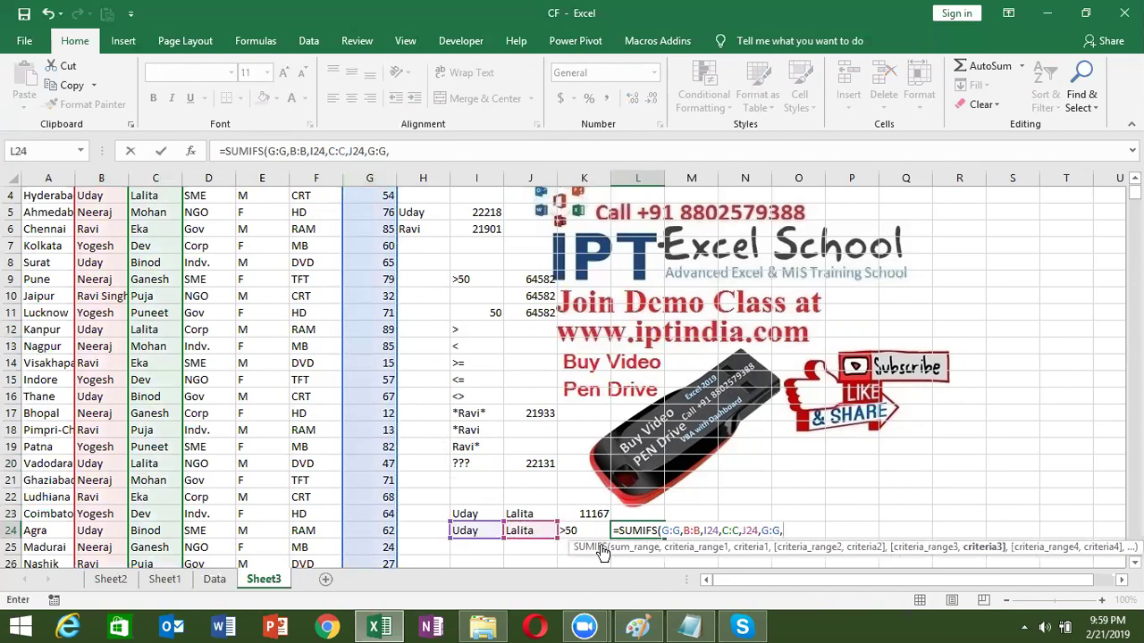
left_click(590, 531)
key("Return")
left_click(595, 530)
key("Right")
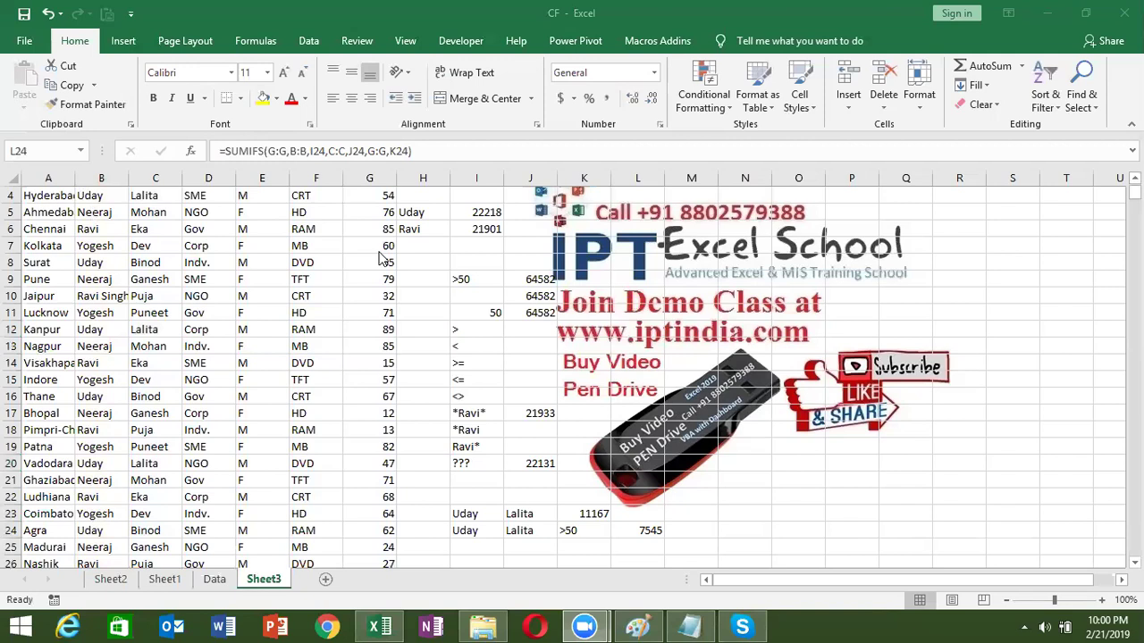
Review the criteria in I12 and I14 and the J11 and L24 formulas without changing them.
left_click(493, 360)
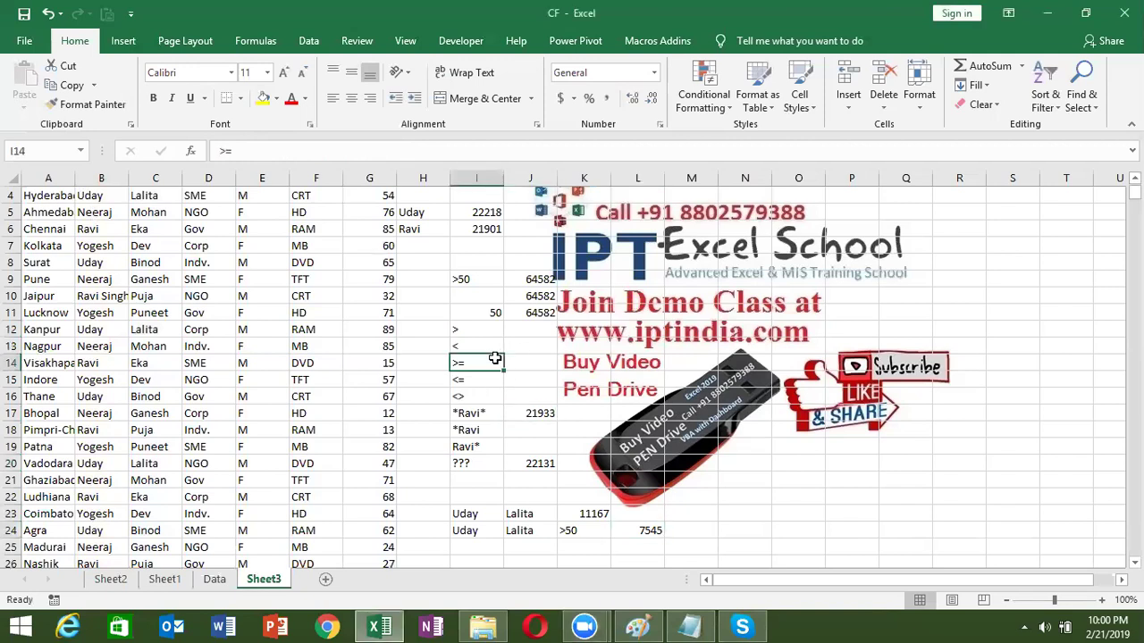
left_click(485, 332)
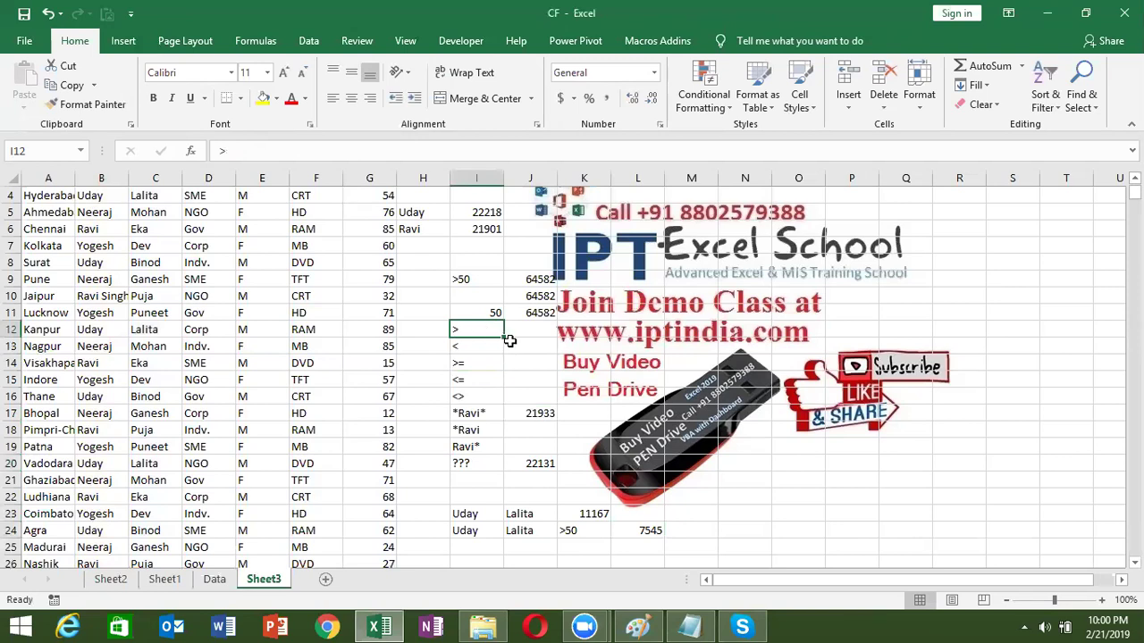
double_click(530, 313)
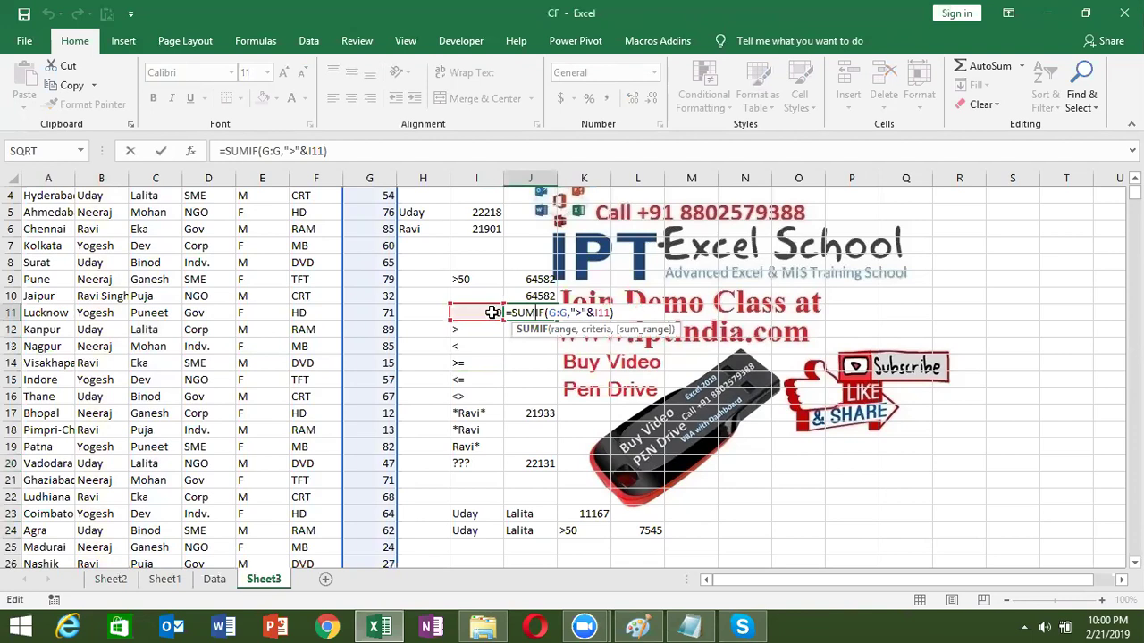
key("Return")
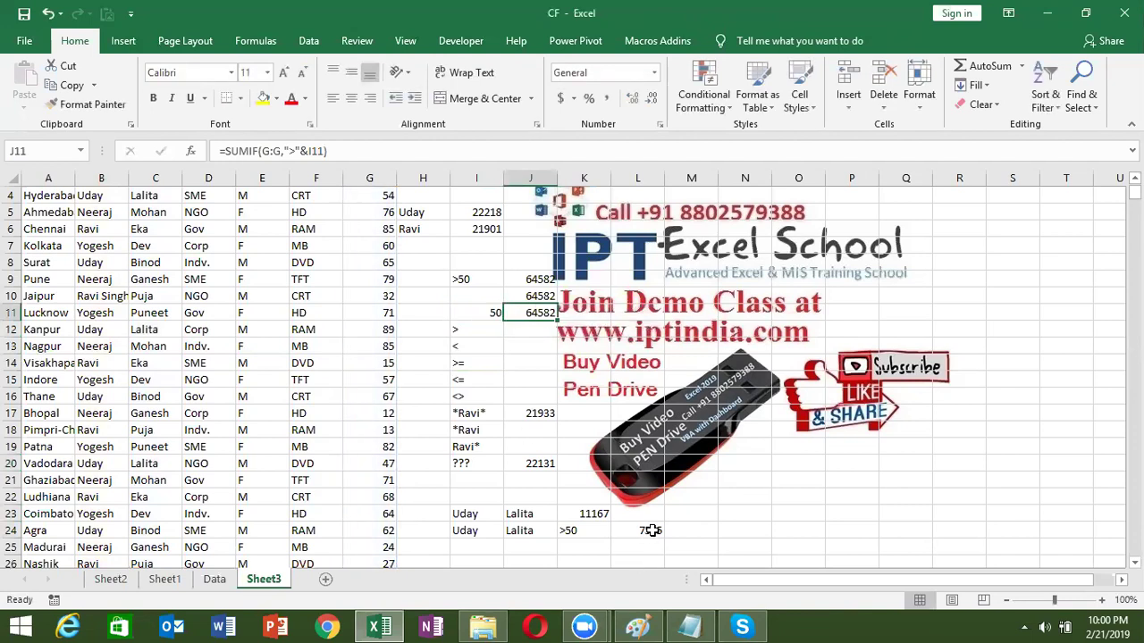
left_click(653, 531)
double_click(653, 531)
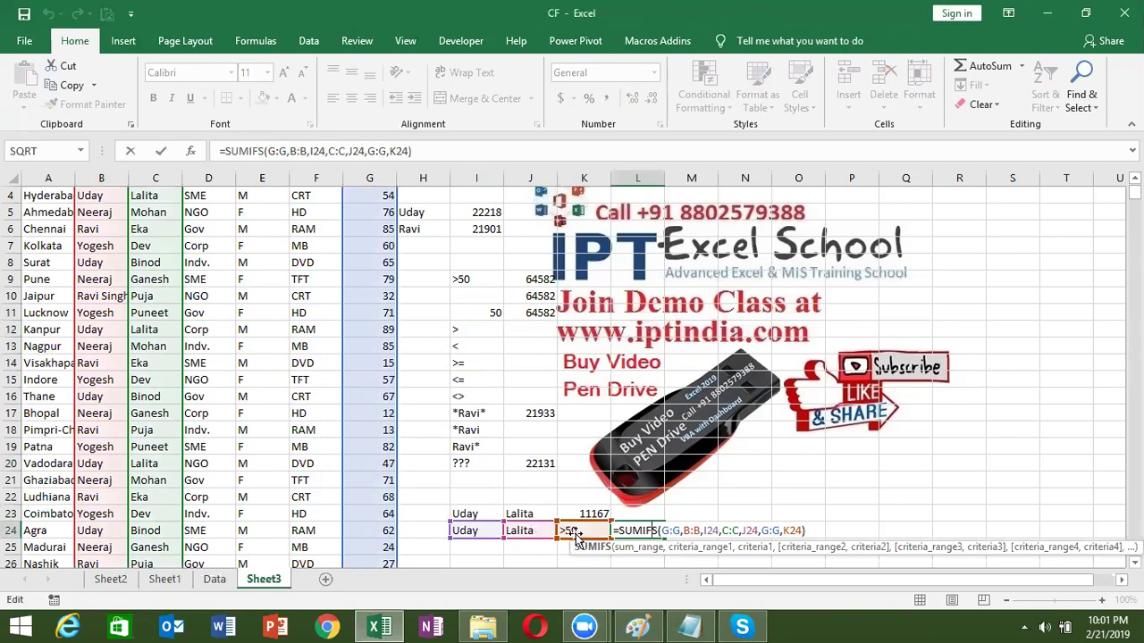
key("Escape")
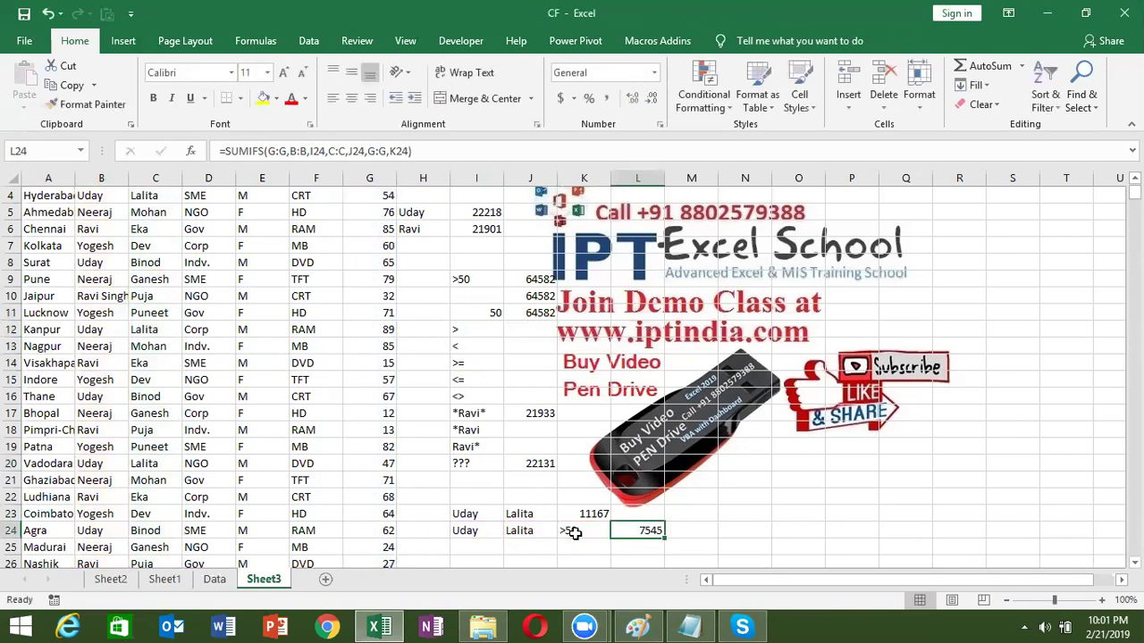
On the Data sheet, enter the date criteria >1-Sep-18 in P3 and <30-sep-18 in P4.
left_click(213, 581)
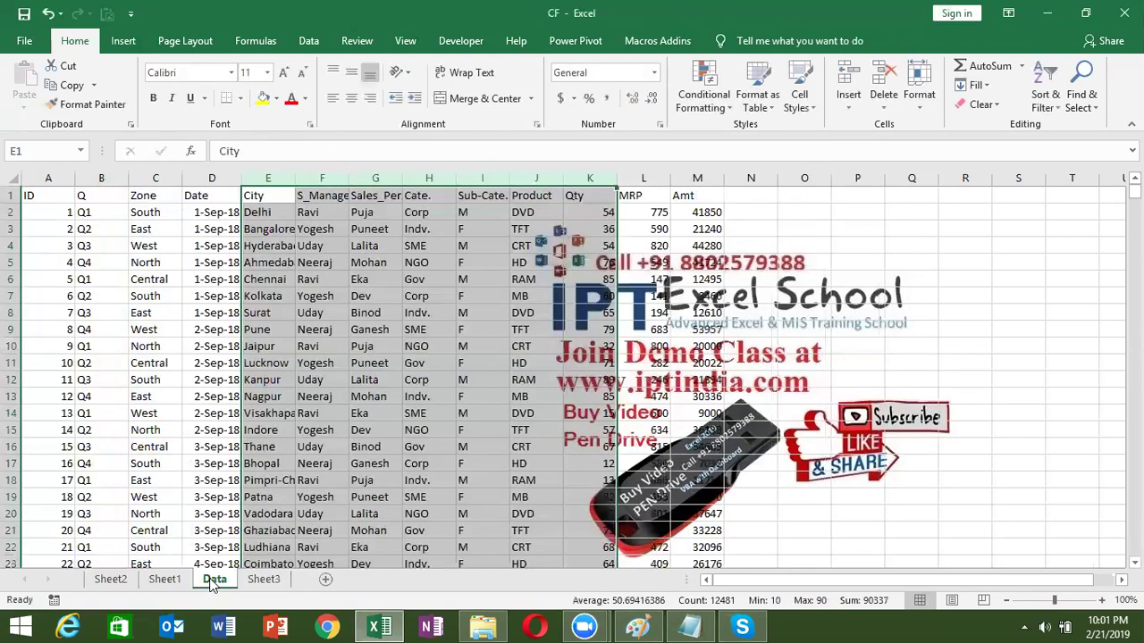
left_click(849, 236)
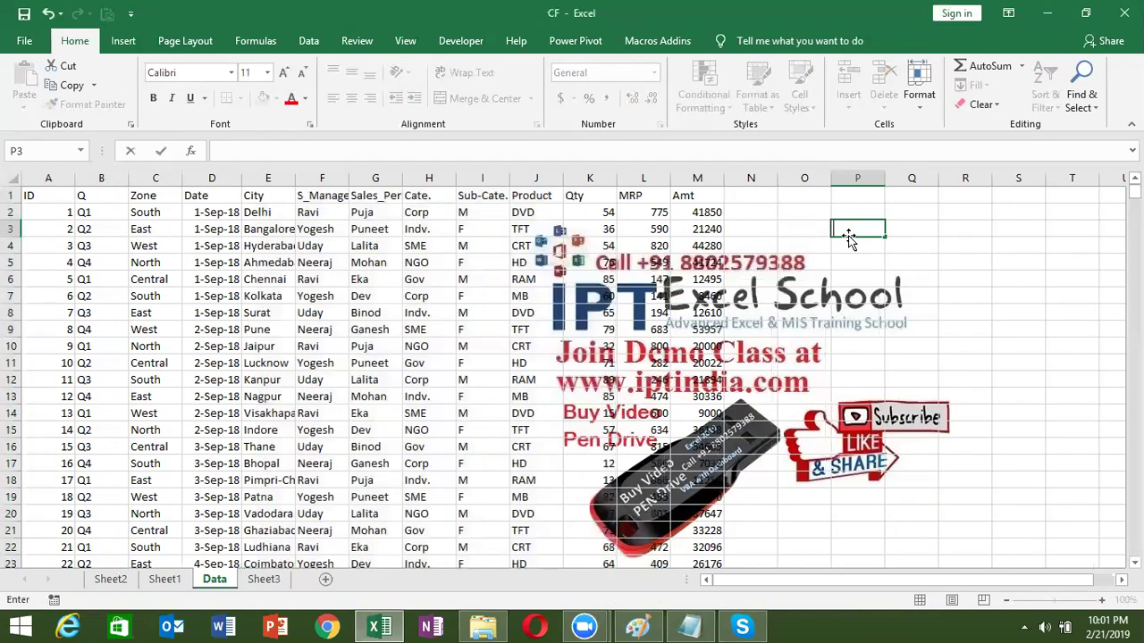
type(">1-")
type("Sep-18")
key("Return")
type("<")
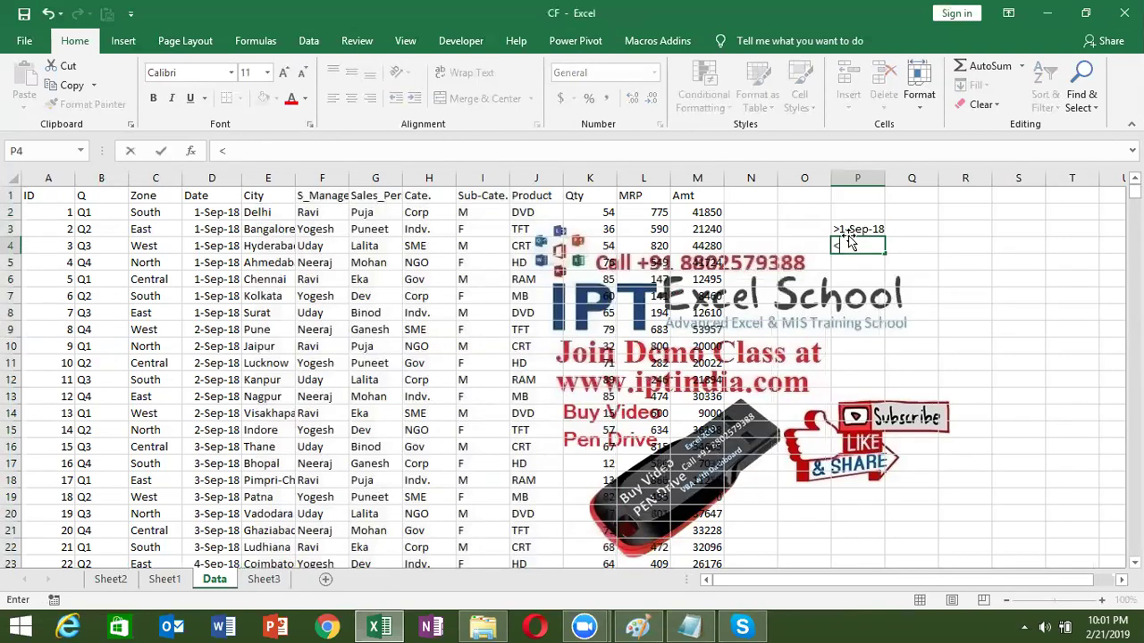
type("30-sep")
type("-18")
key("Return")
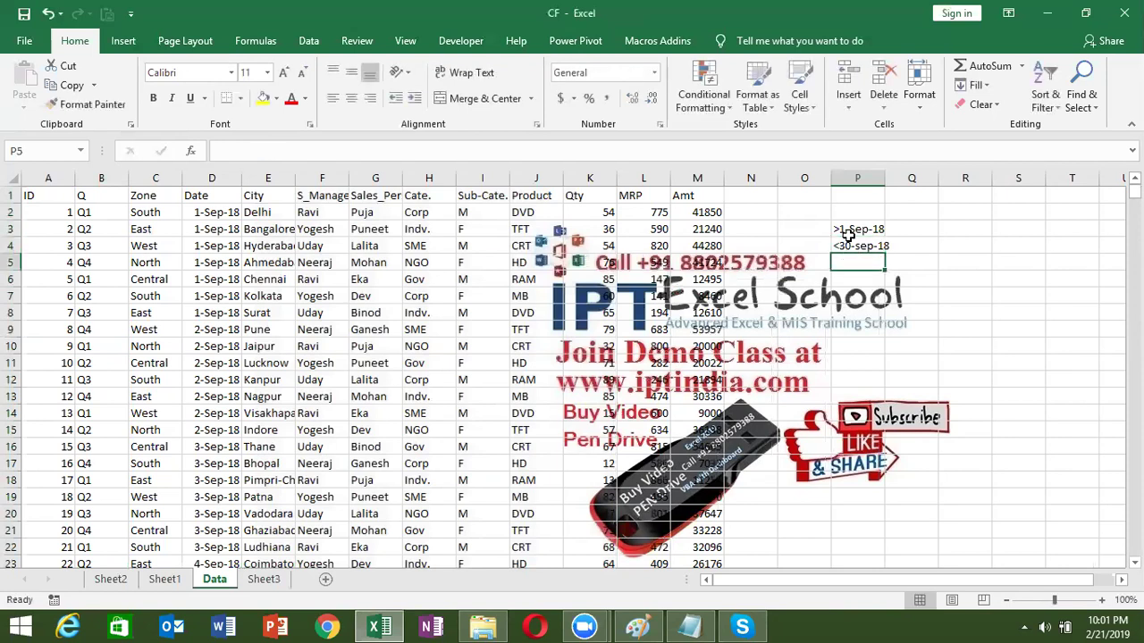
Enter =SUMIFS(K:K,D:D,P3,D:D,P4) in P5 to total Qty between those dates, giving 10351.
type("=su")
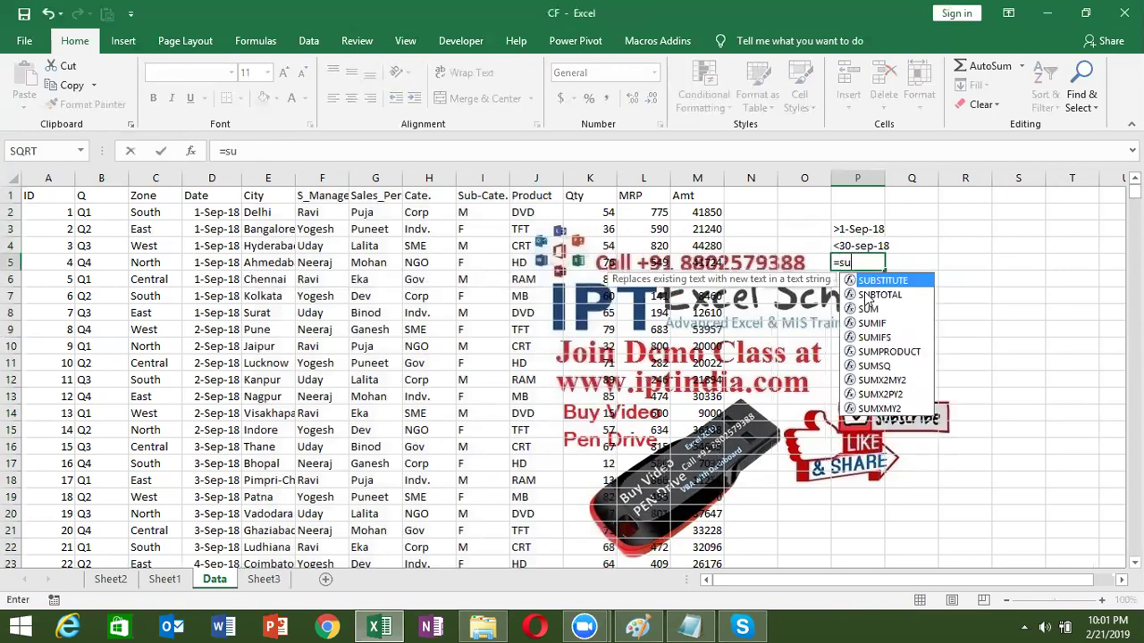
type("m")
left_click(871, 309)
double_click(871, 308)
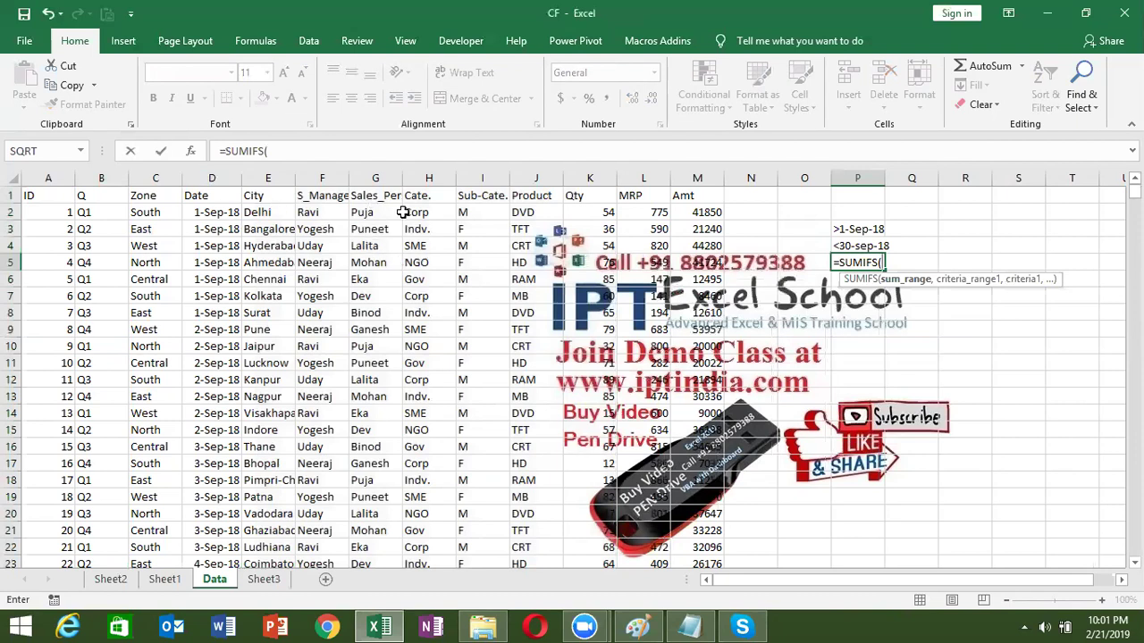
left_click(592, 175)
type(",")
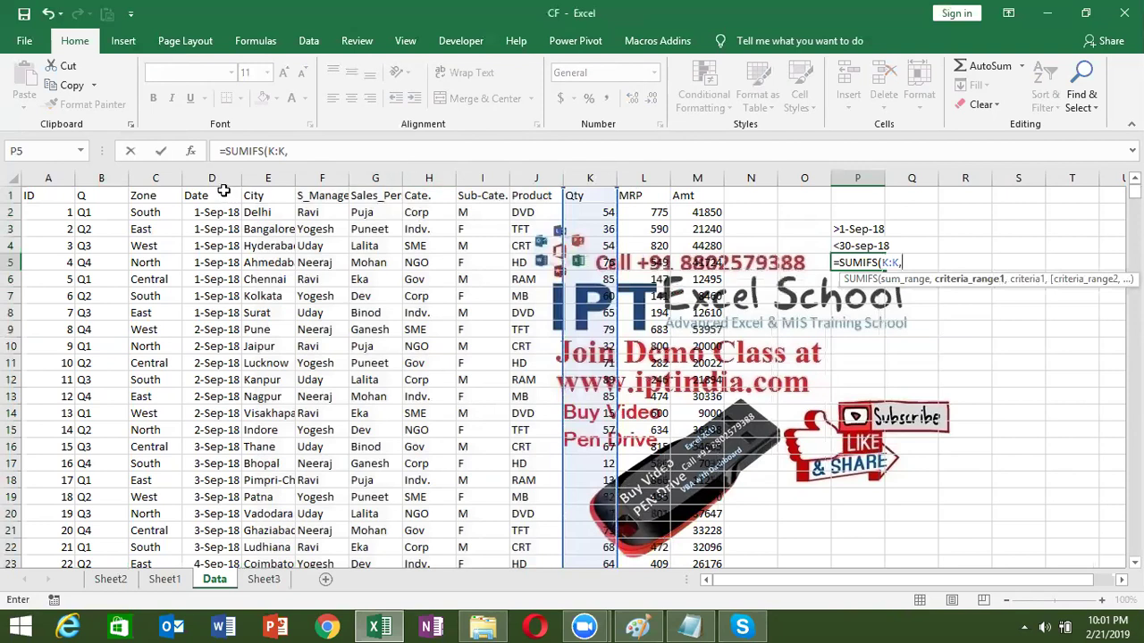
left_click(216, 178)
type(",")
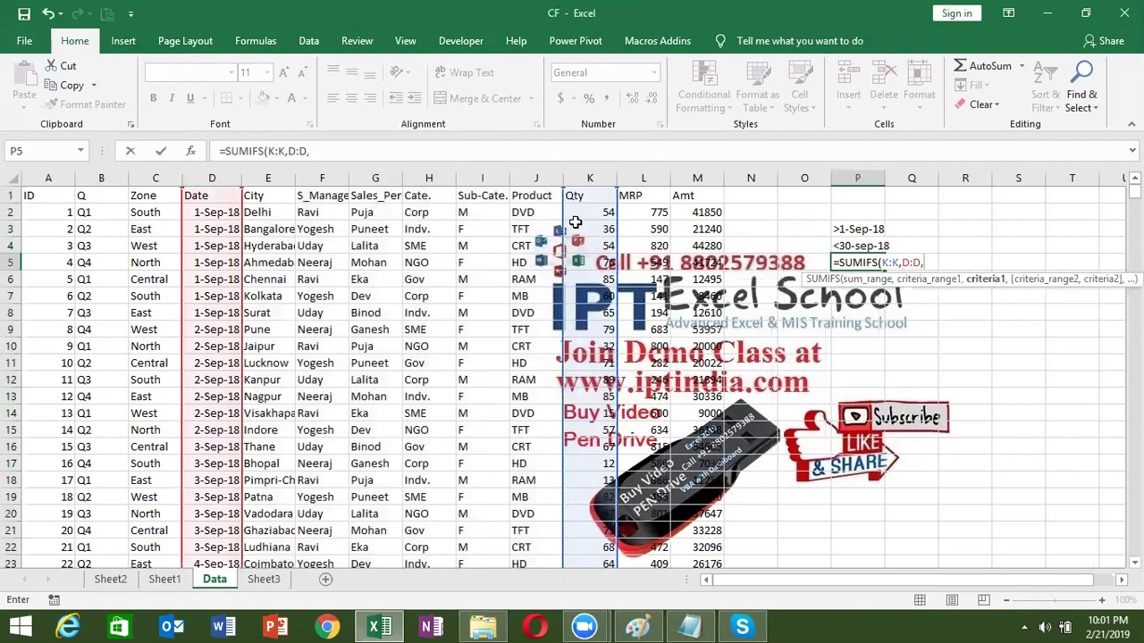
left_click(847, 231)
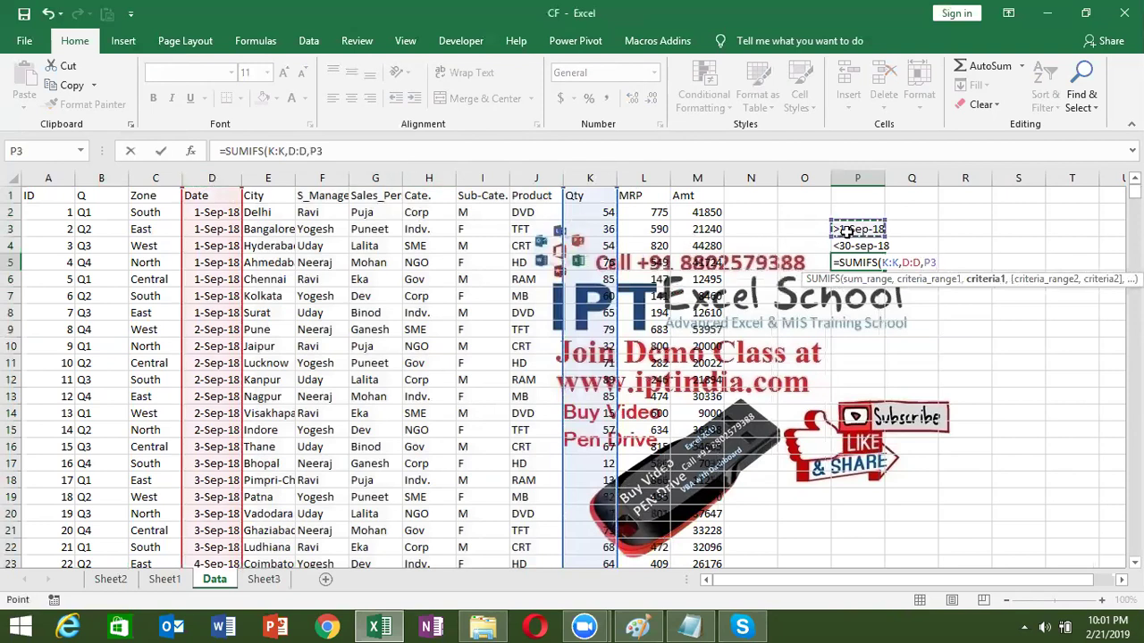
type(",")
left_click(210, 176)
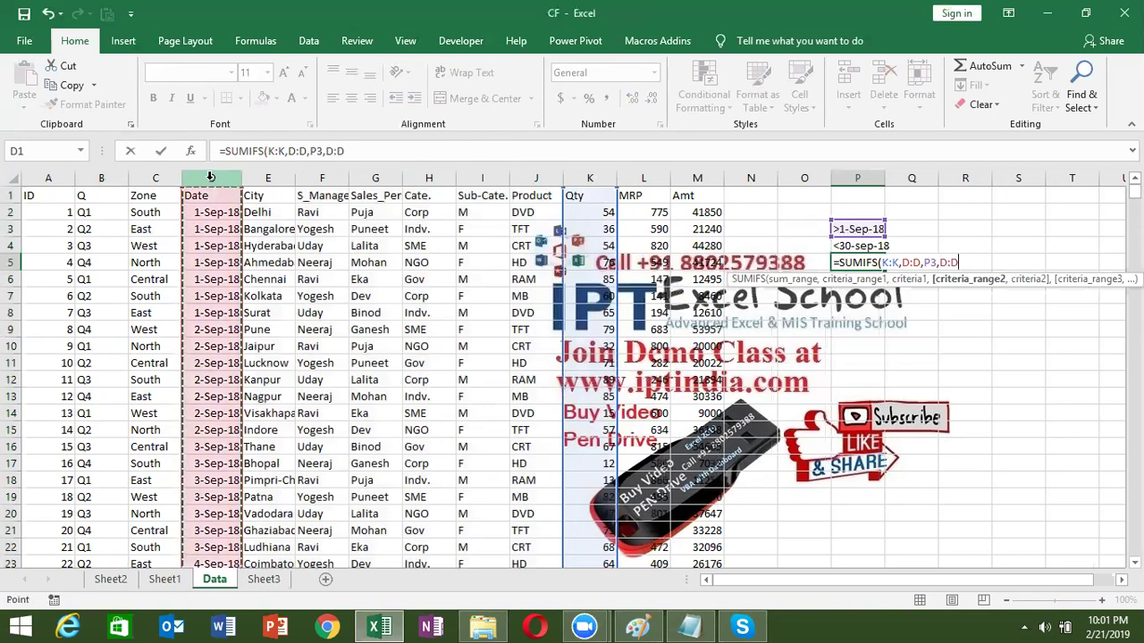
type(",")
left_click(869, 245)
key("Return")
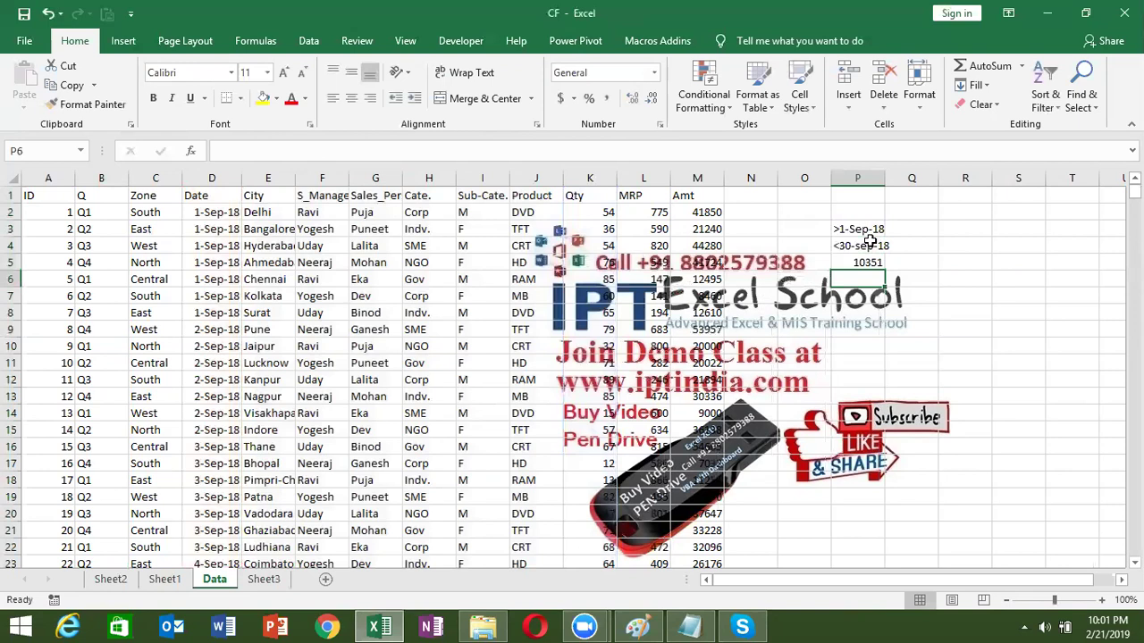
key("Up")
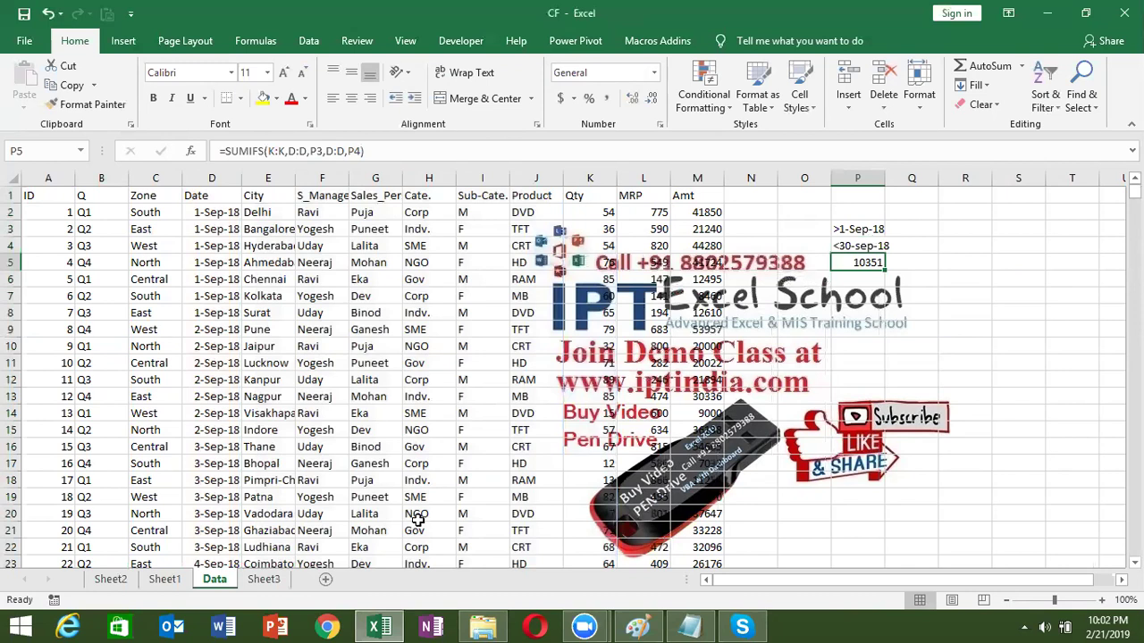
Go back to Sheet3 and review J11's =SUMIF(G:G,">"&I11) formula, still returning 64582.
left_click(255, 580)
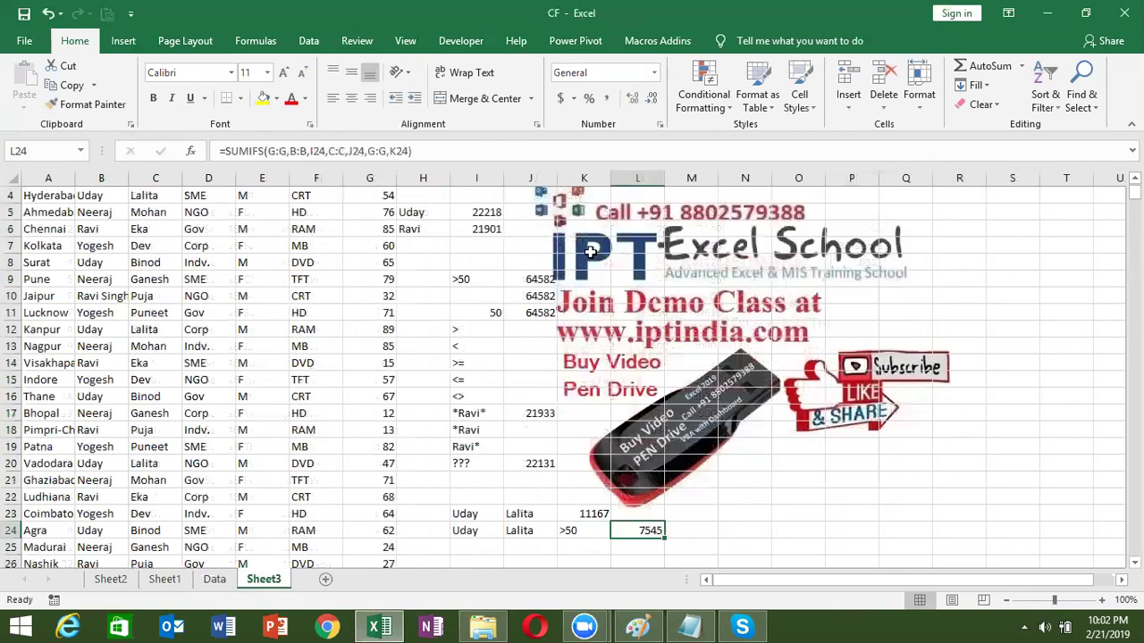
double_click(542, 314)
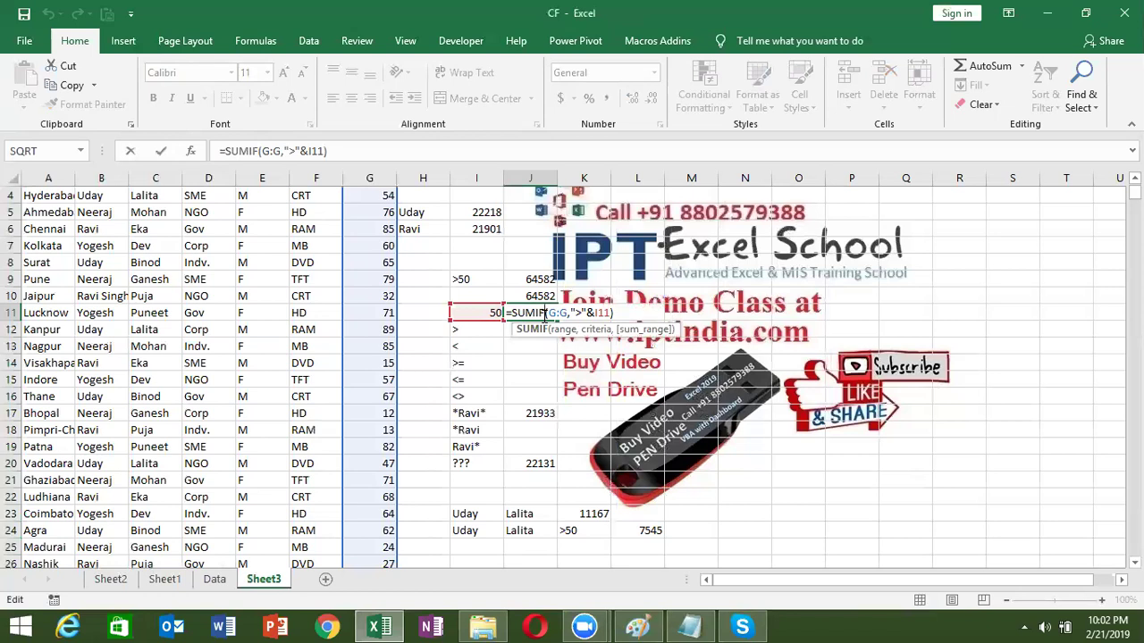
key("ctrl+Return")
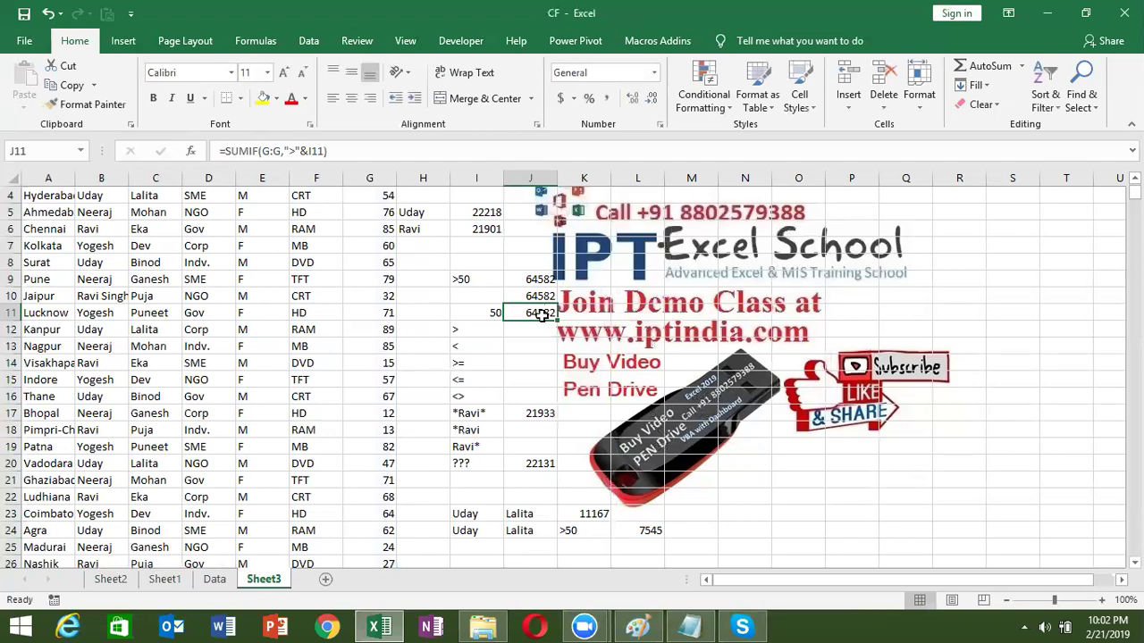
left_click(637, 528)
Enter =COUNT(G1:G3) in K1 to count numeric cells, giving 2.
left_click(587, 232)
key("Up")
key("Up")
scroll(587, 232, "up", 1)
key("Up")
key("Up")
key("Up")
type("=co")
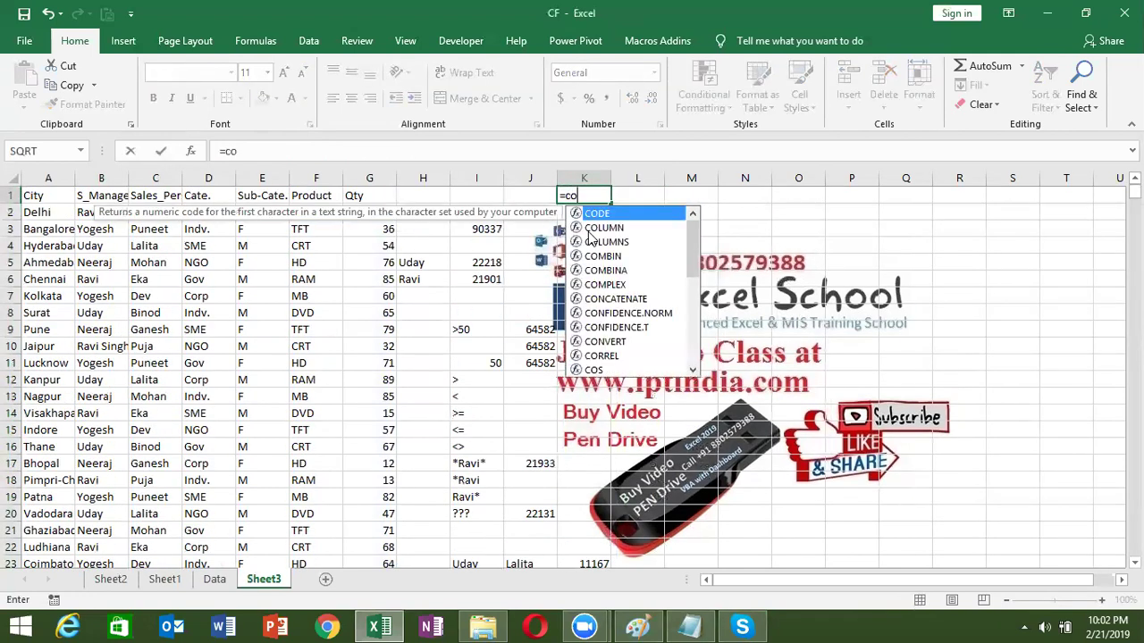
type("u")
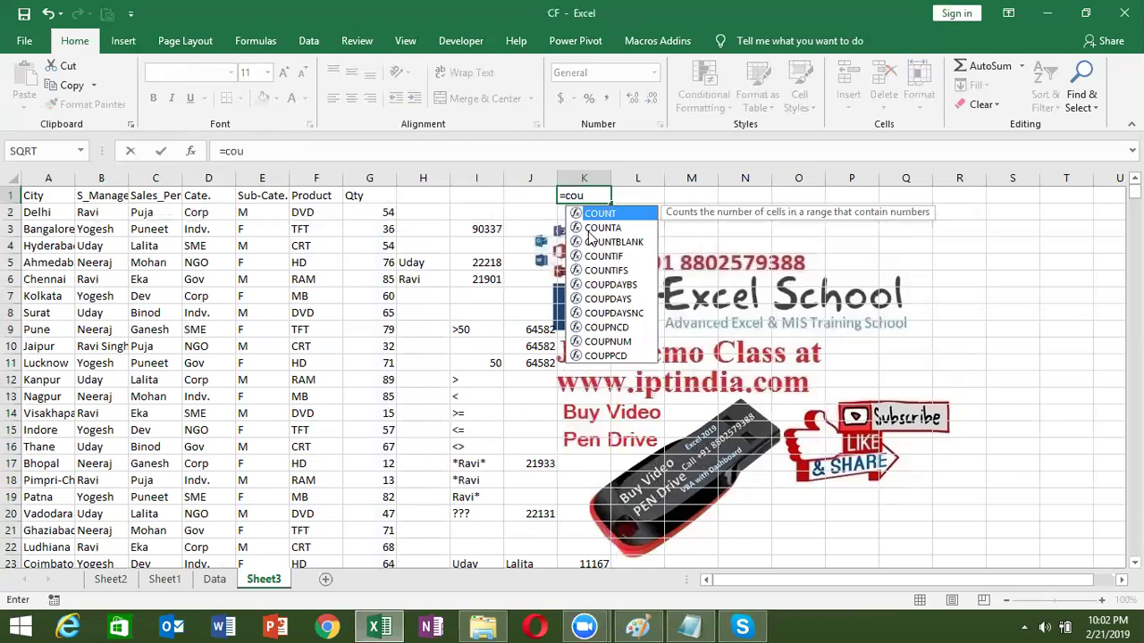
key("Tab")
left_click_drag(354, 195, 355, 237)
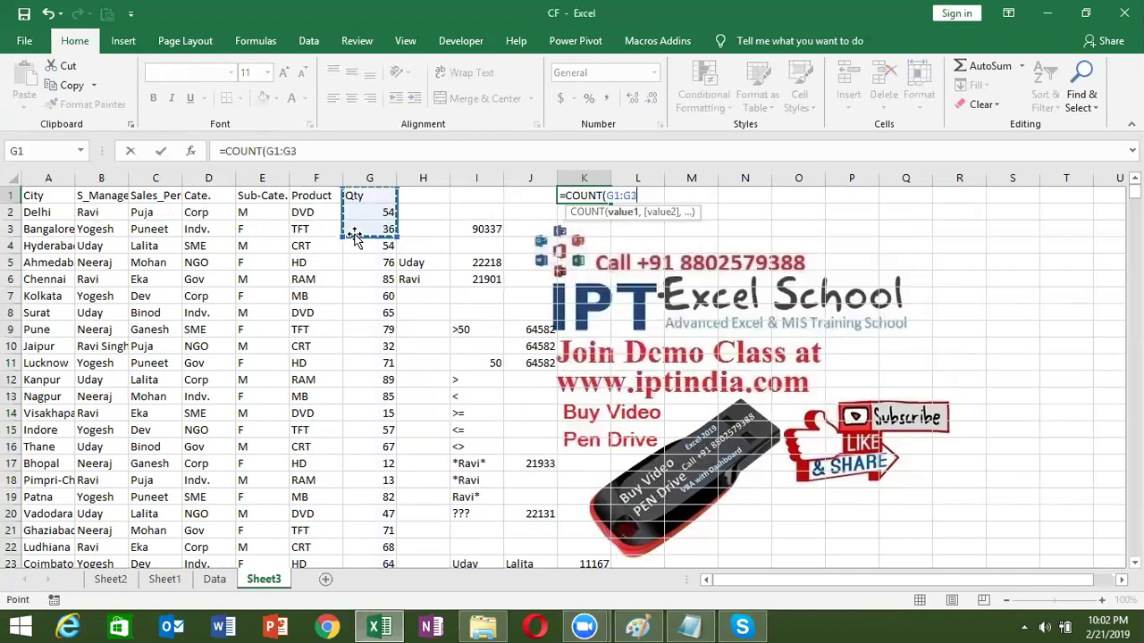
key("ctrl+Return")
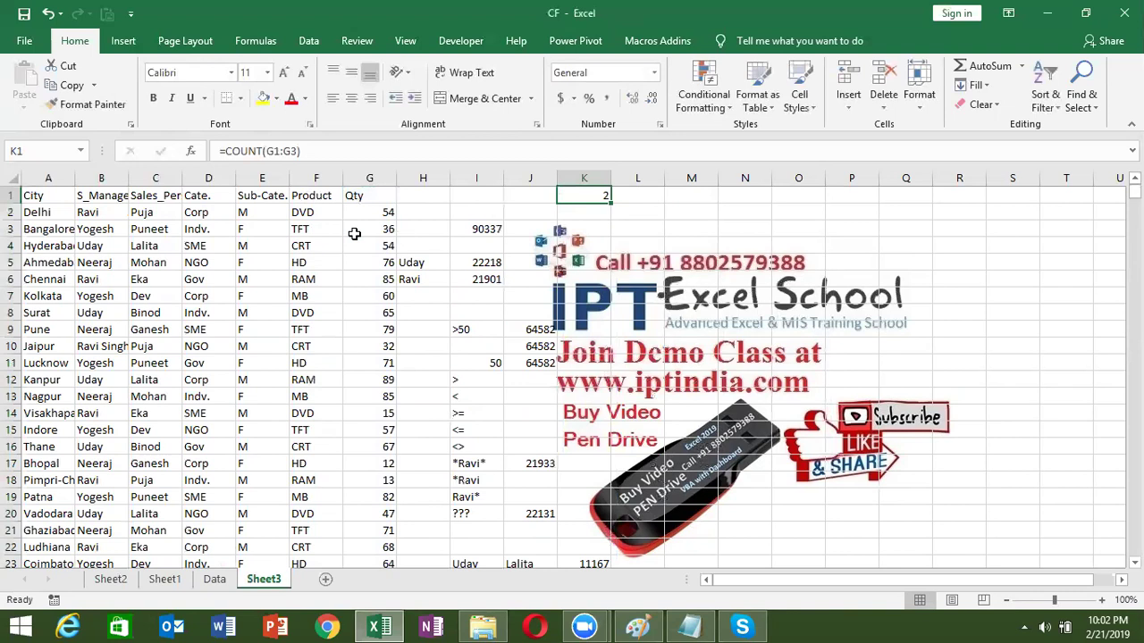
Enter =COUNTA(F1:H2) in L1 to count non-empty cells, giving 4.
key("Right")
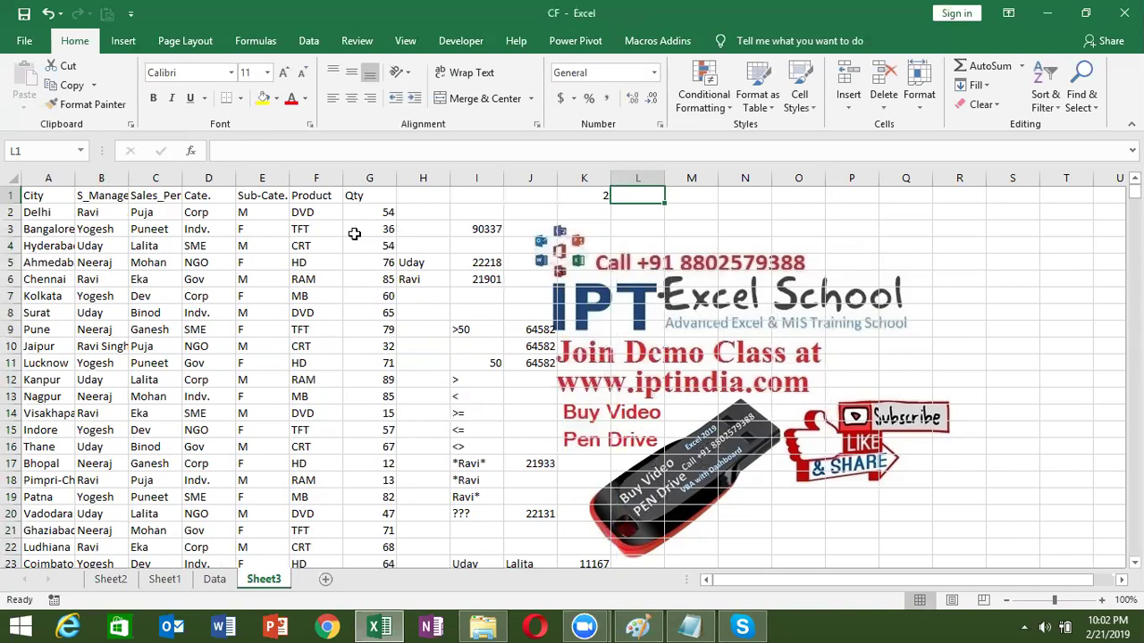
type("=count")
key("Down")
key("Tab")
left_click_drag(298, 195, 400, 204)
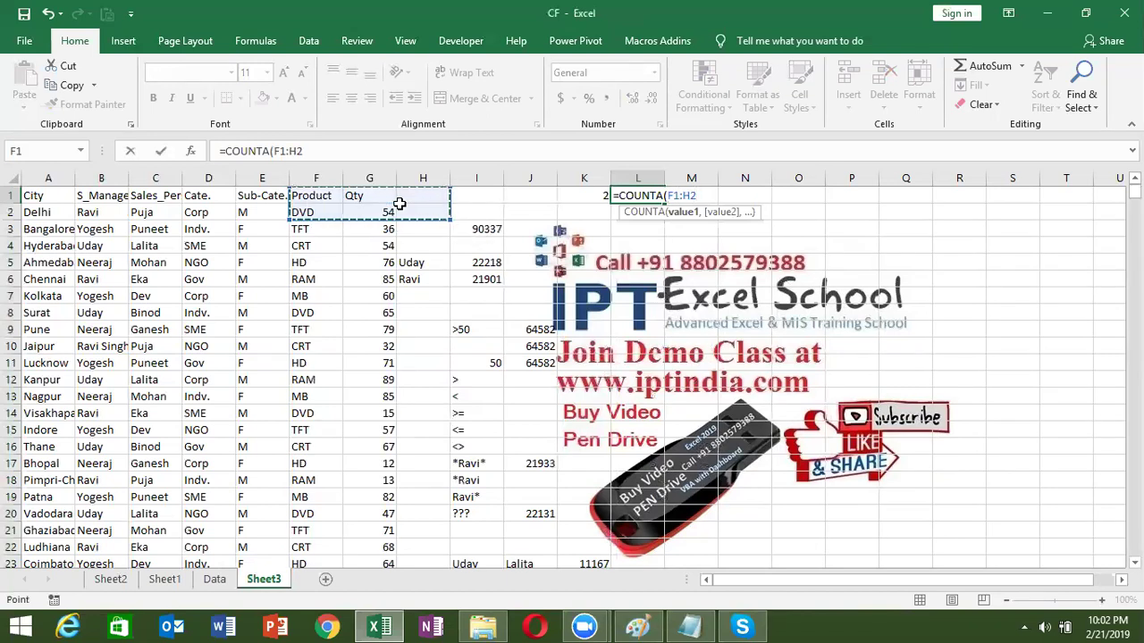
key("Return")
key("Up")
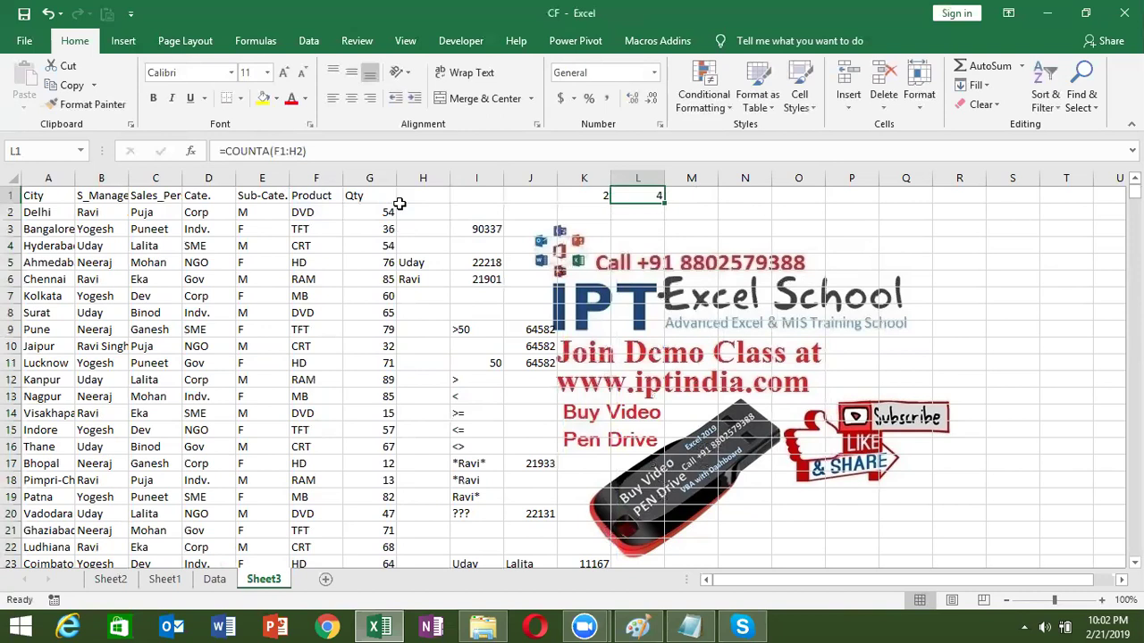
key("Left")
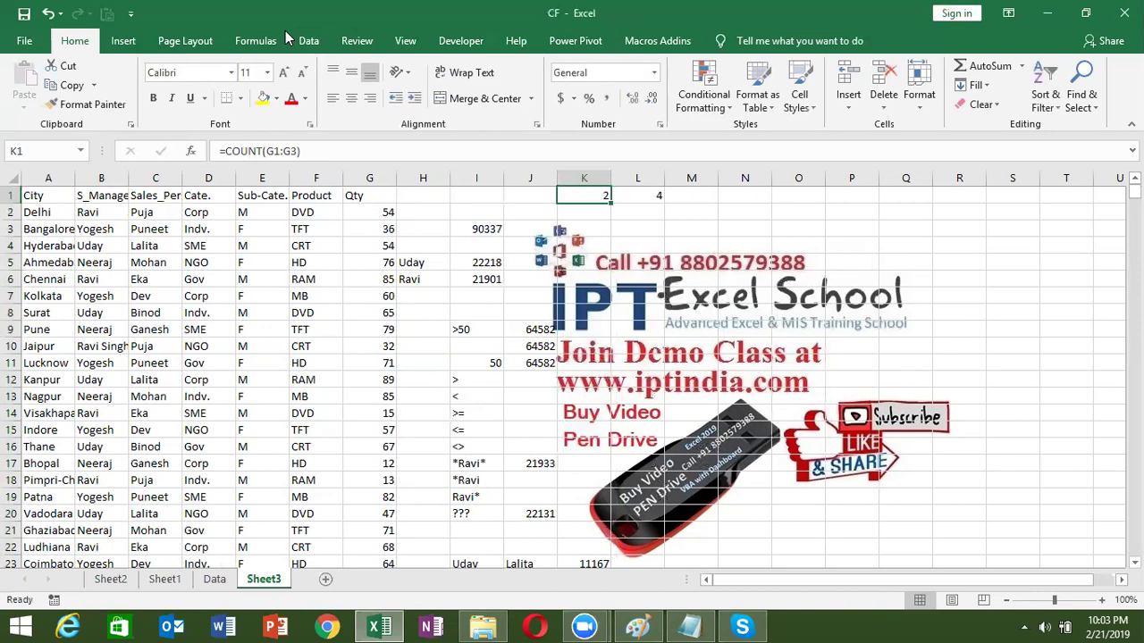
Enter =COUNTBLANK(G1:H2) in M1, returning 2 blank cells.
left_click(684, 196)
double_click(685, 197)
type("=cou")
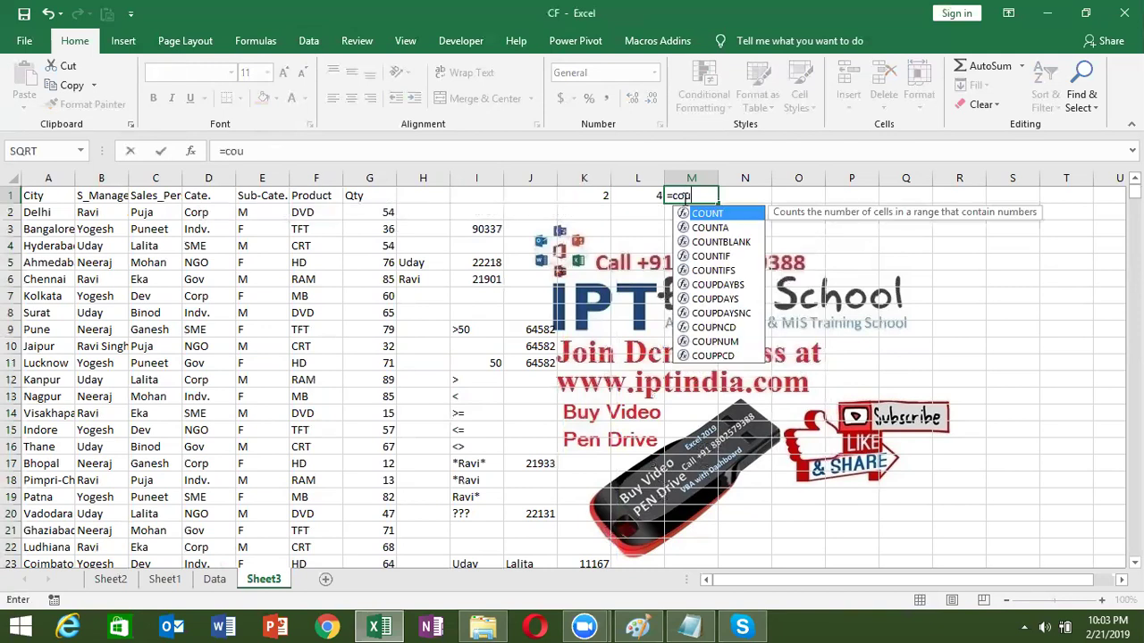
key("Down")
key("Down")
key("Tab")
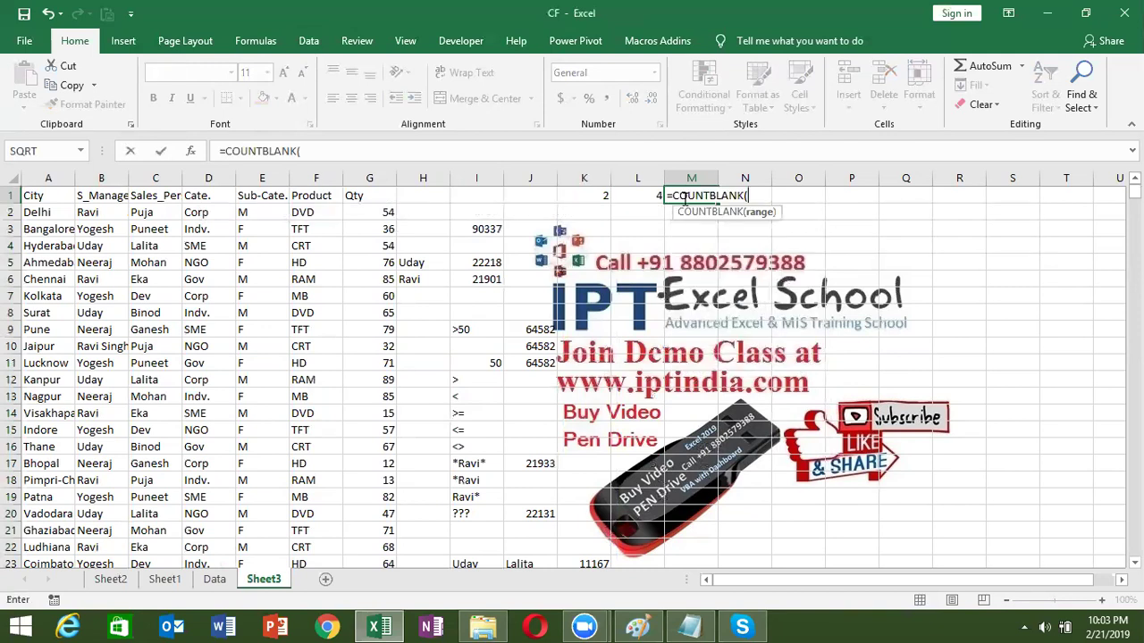
left_click_drag(382, 193, 411, 211)
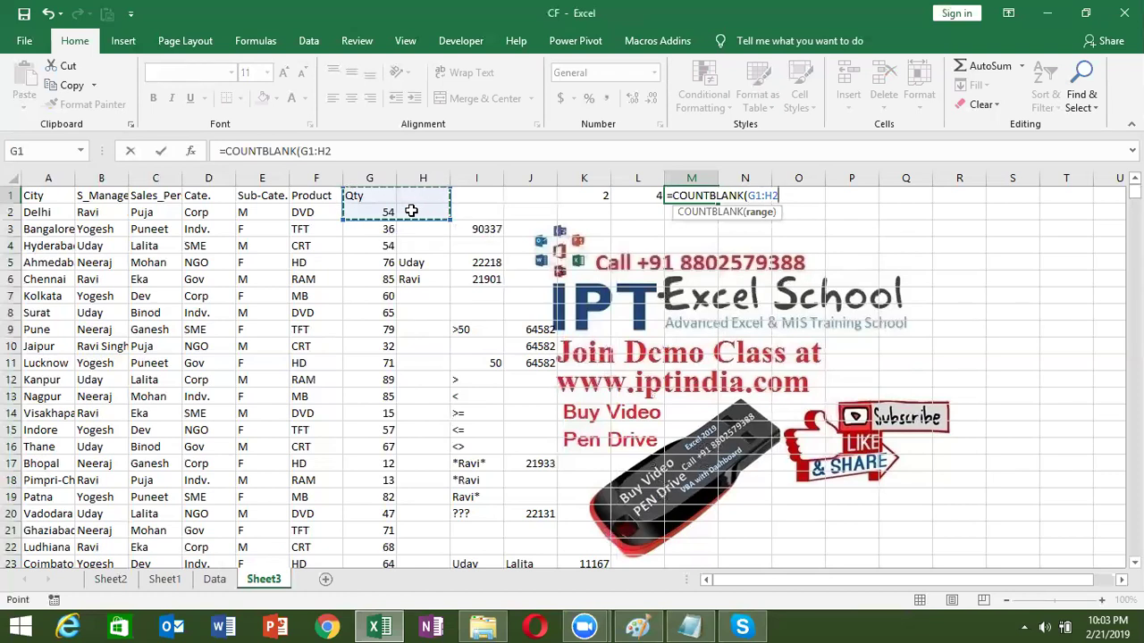
type(")")
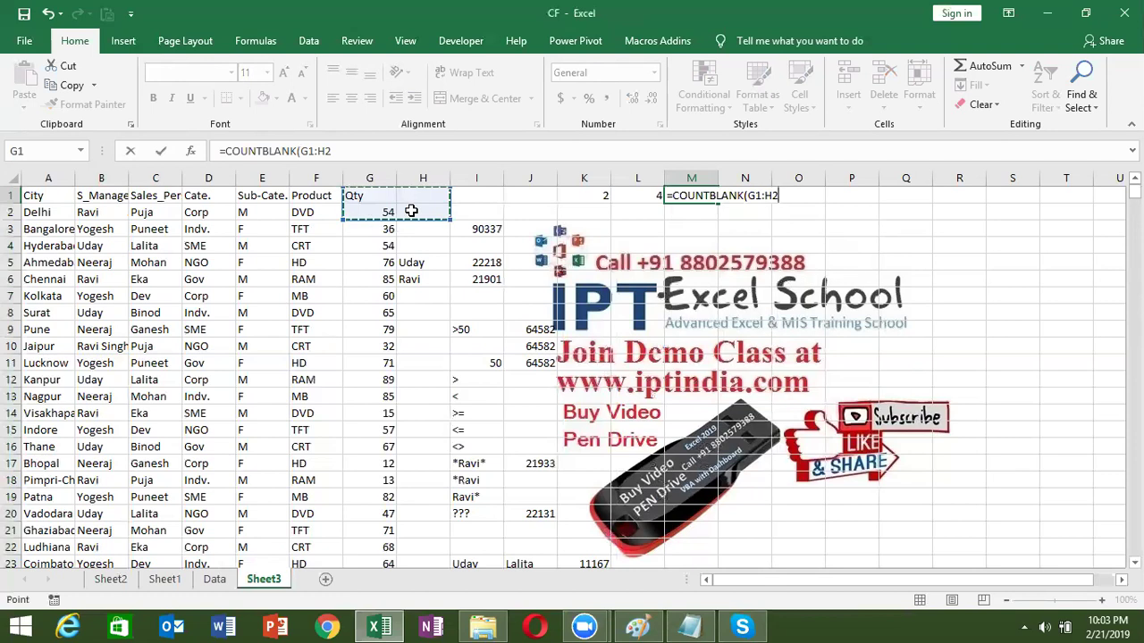
key("Return")
Review the COUNT, COUNTA and COUNTBLANK formulas across K1:M1.
key("Up")
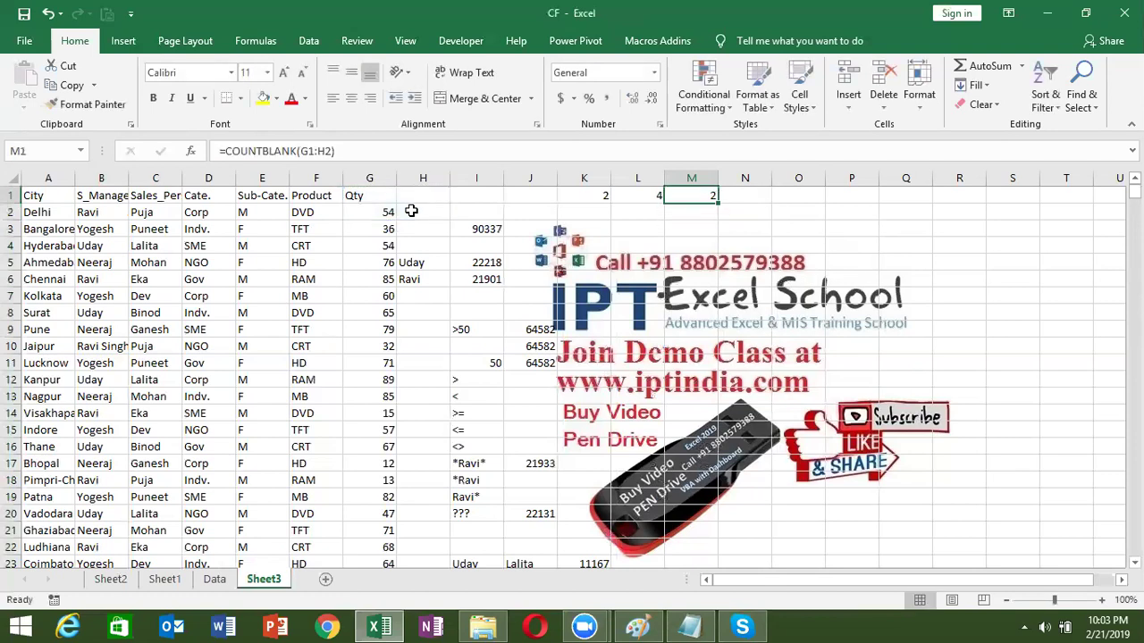
key("Left")
key("Left")
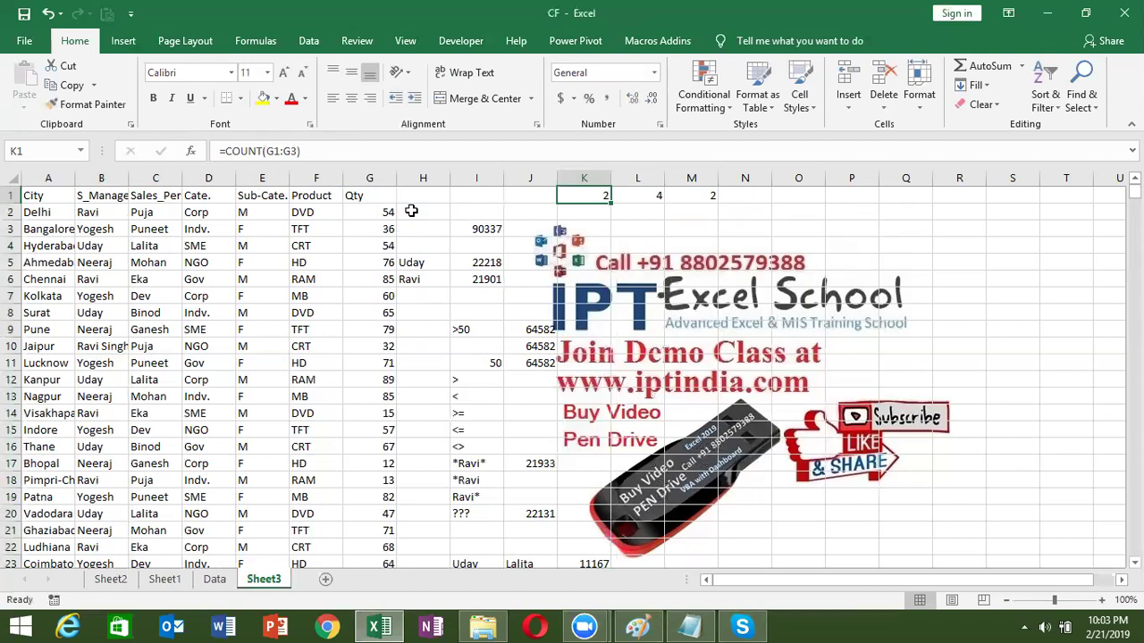
key("Right")
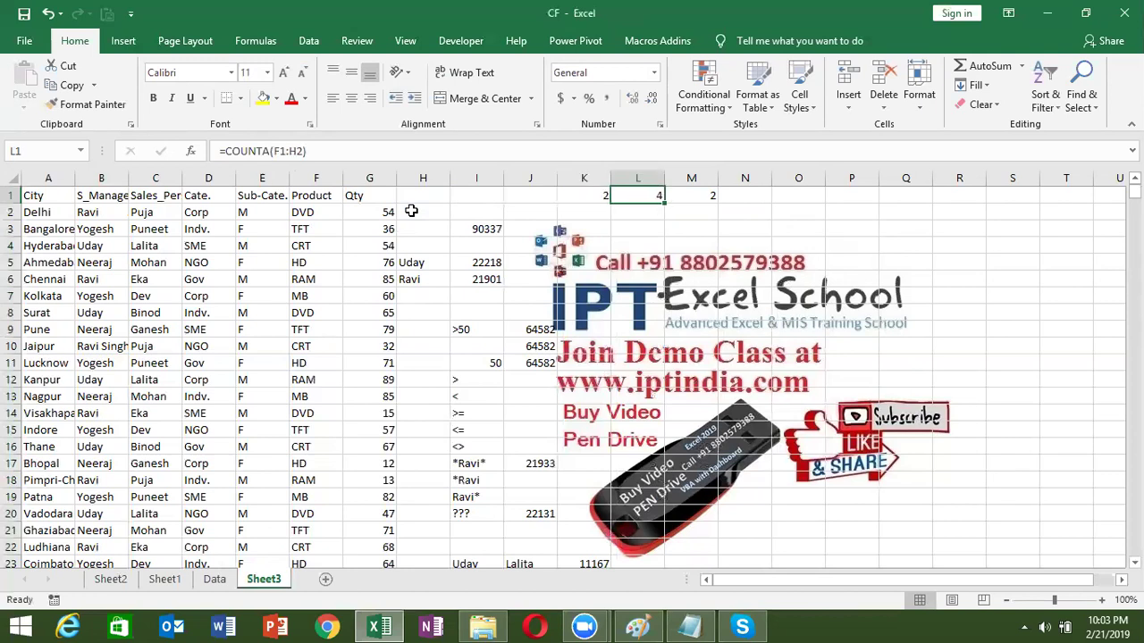
key("Right")
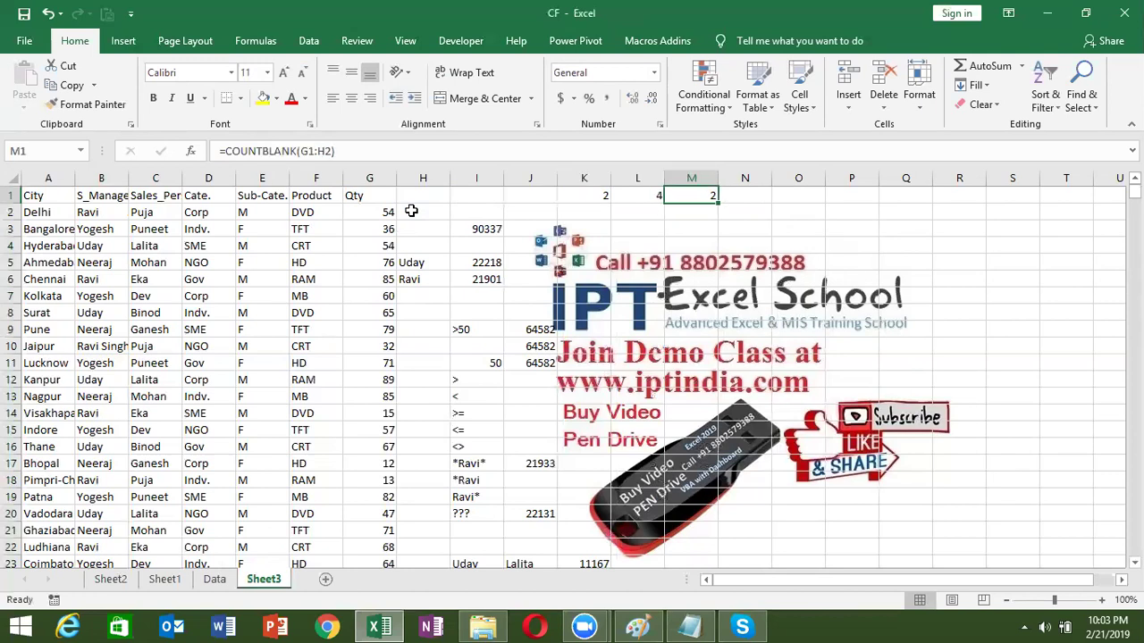
key("Left")
key("Left")
key("Left")
key("Left")
key("Left")
key("Left")
key("Down")
key("Down")
key("Down")
key("Down")
key("Right")
key("Right")
key("Right")
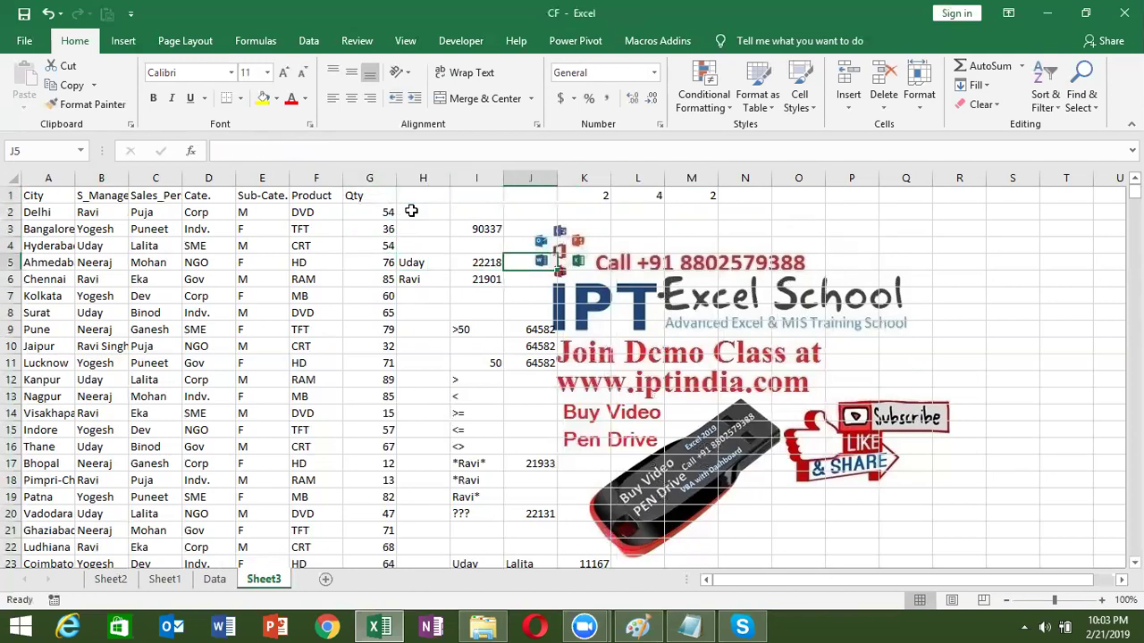
Enter =COUNTIF(B:B,H5) in J5 to count the manager Uday's rows in column B.
type("=cou")
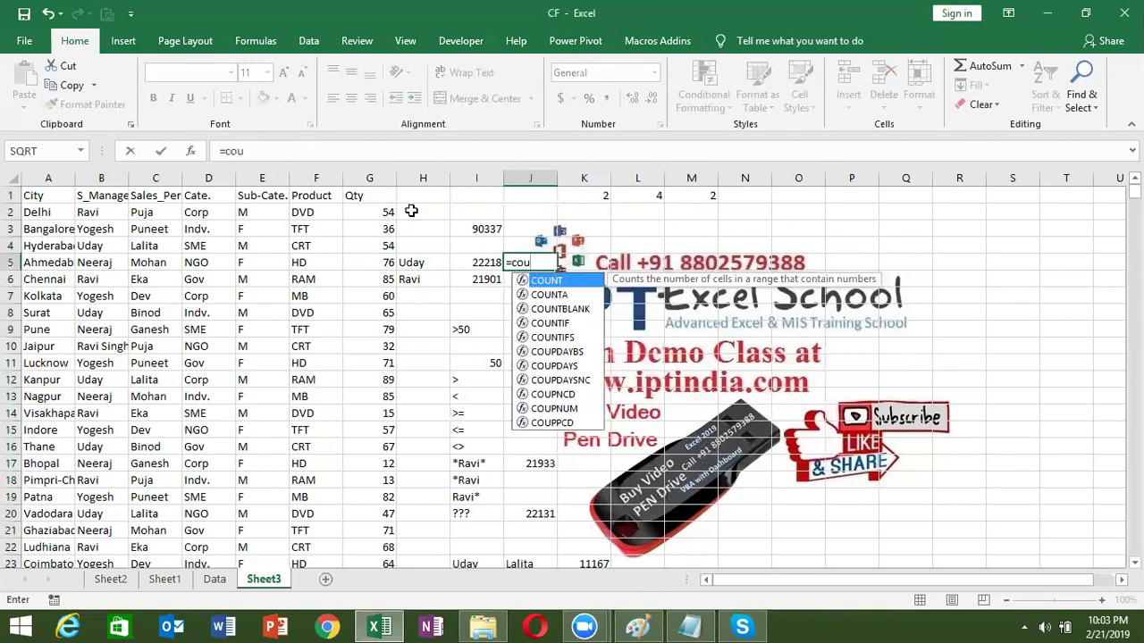
key("Down")
key("Down")
key("Down")
key("Tab")
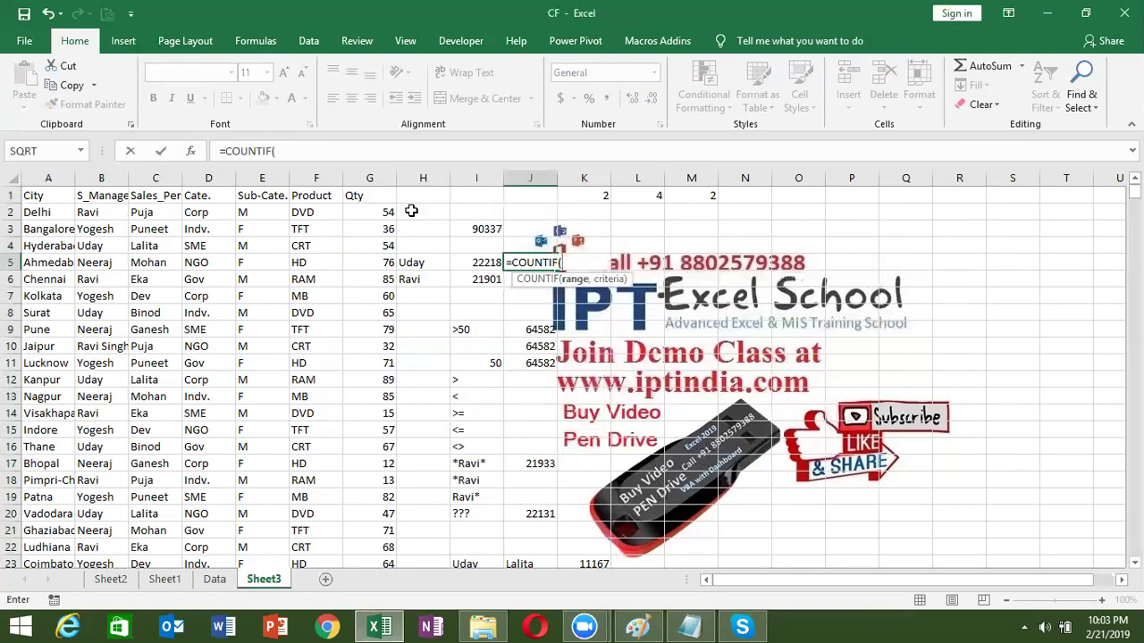
left_click(111, 180)
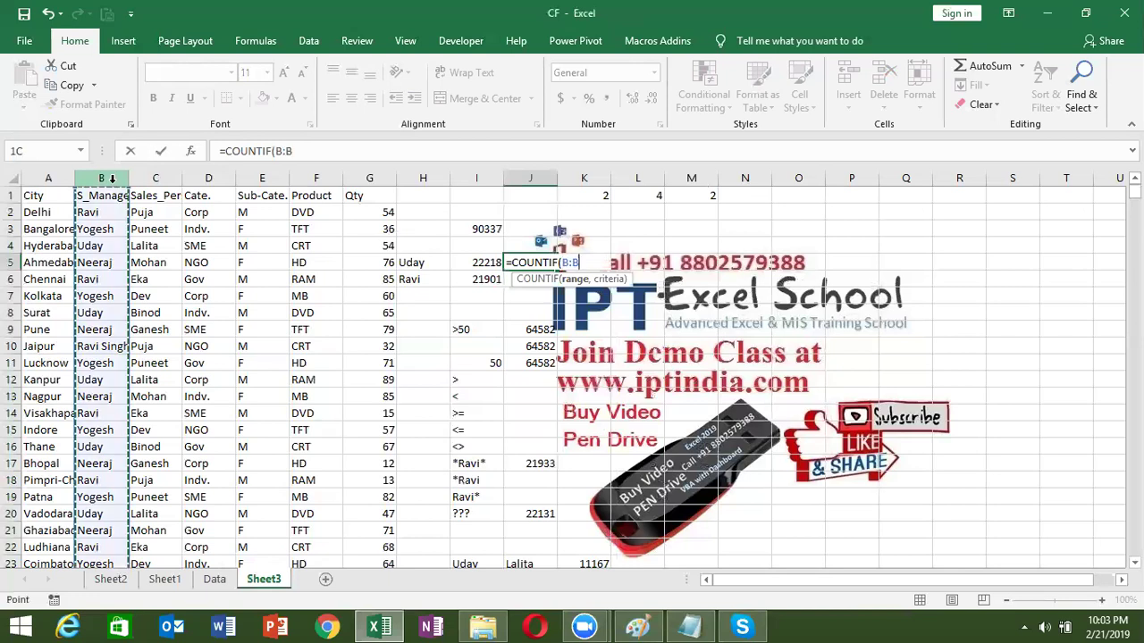
type(",")
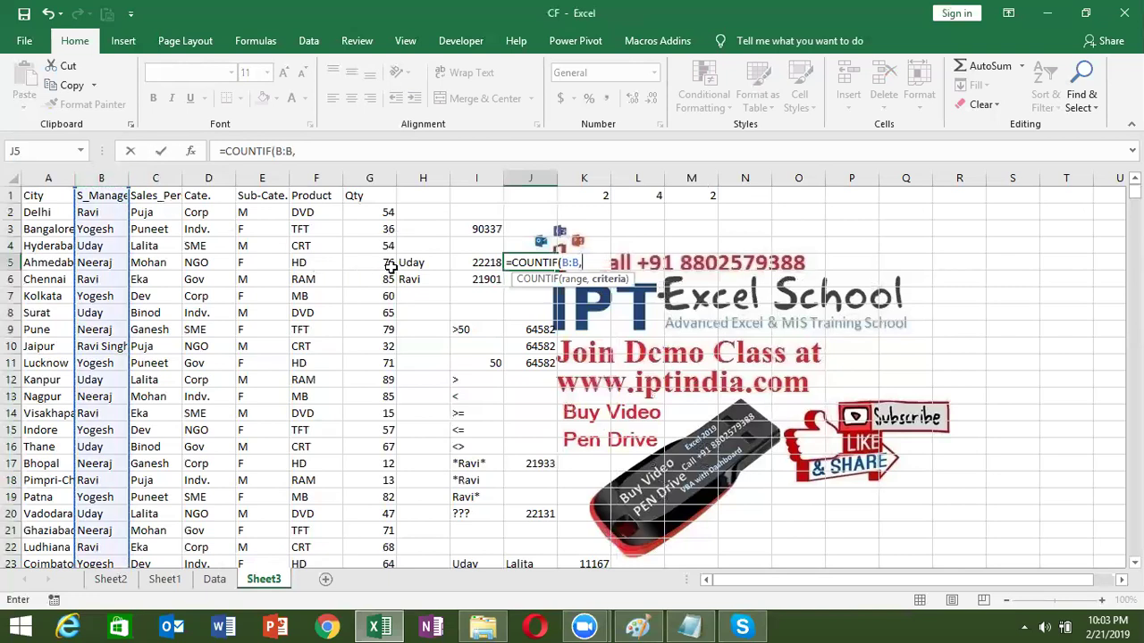
left_click(407, 267)
key("Return")
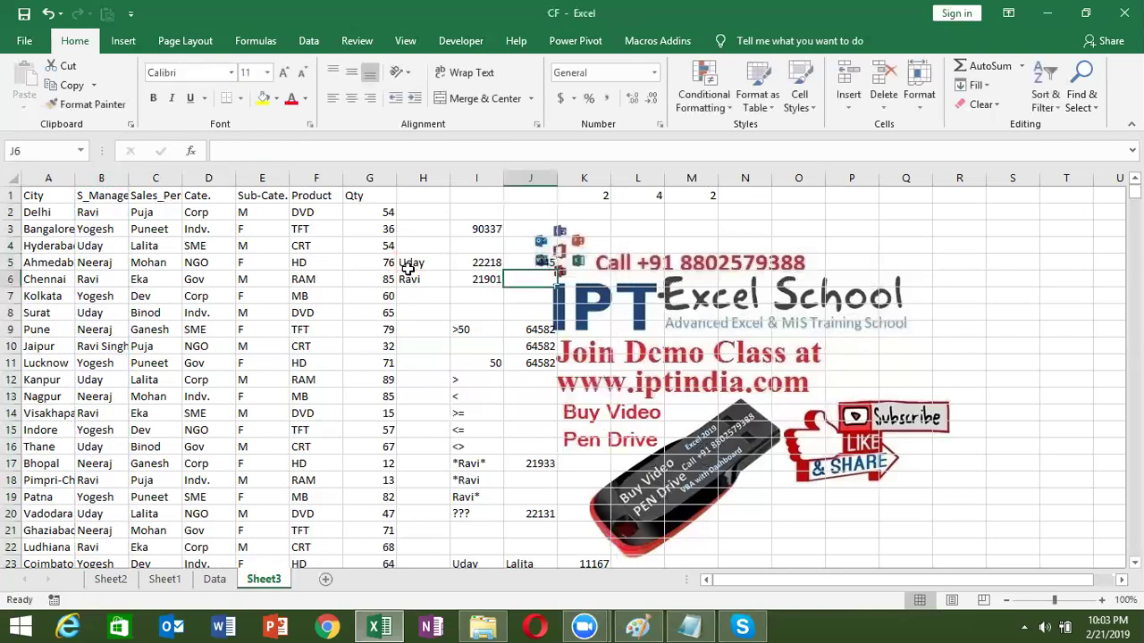
Enter =COUNTIF(B:B,H6) in J6 to count Ravi's rows, giving 445.
type("=cou")
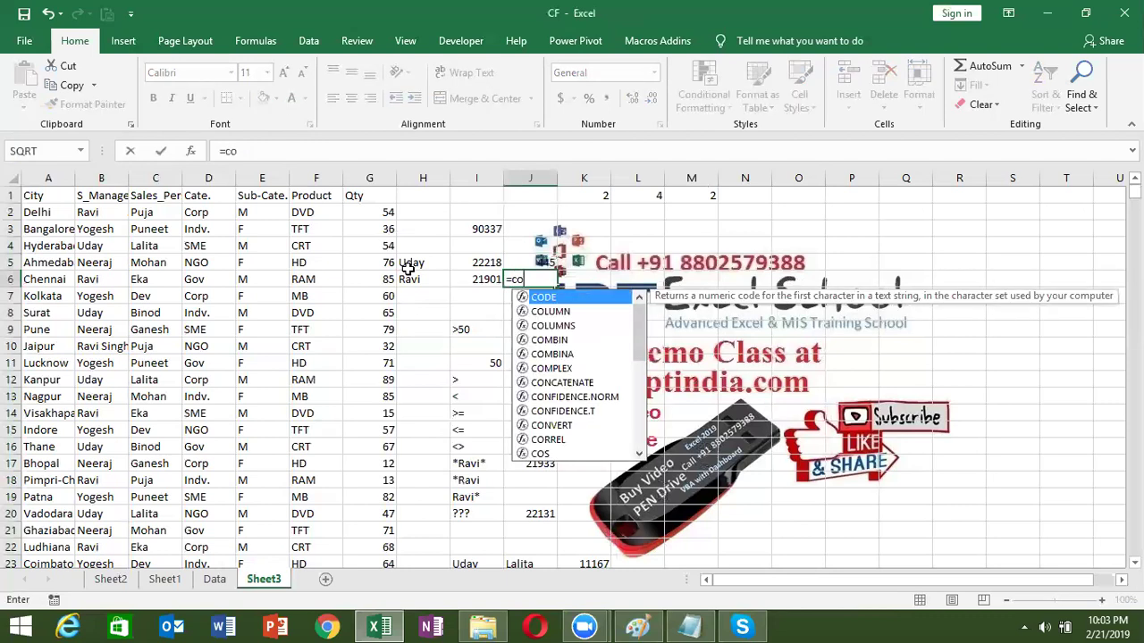
key("Down")
key("Down")
key("Down")
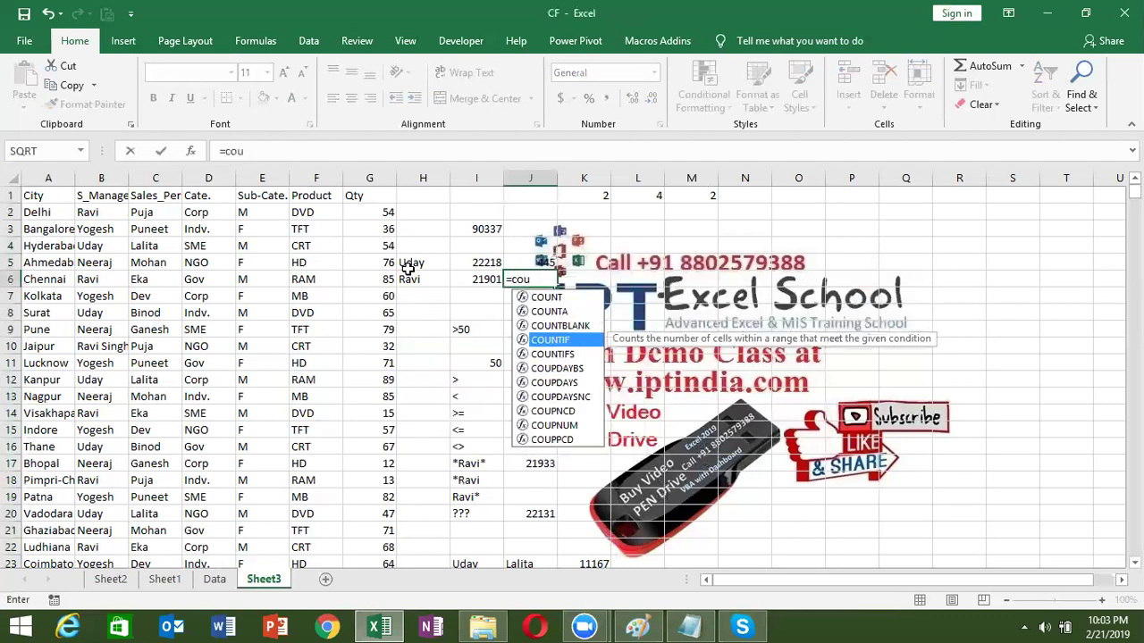
key("Tab")
left_click(107, 178)
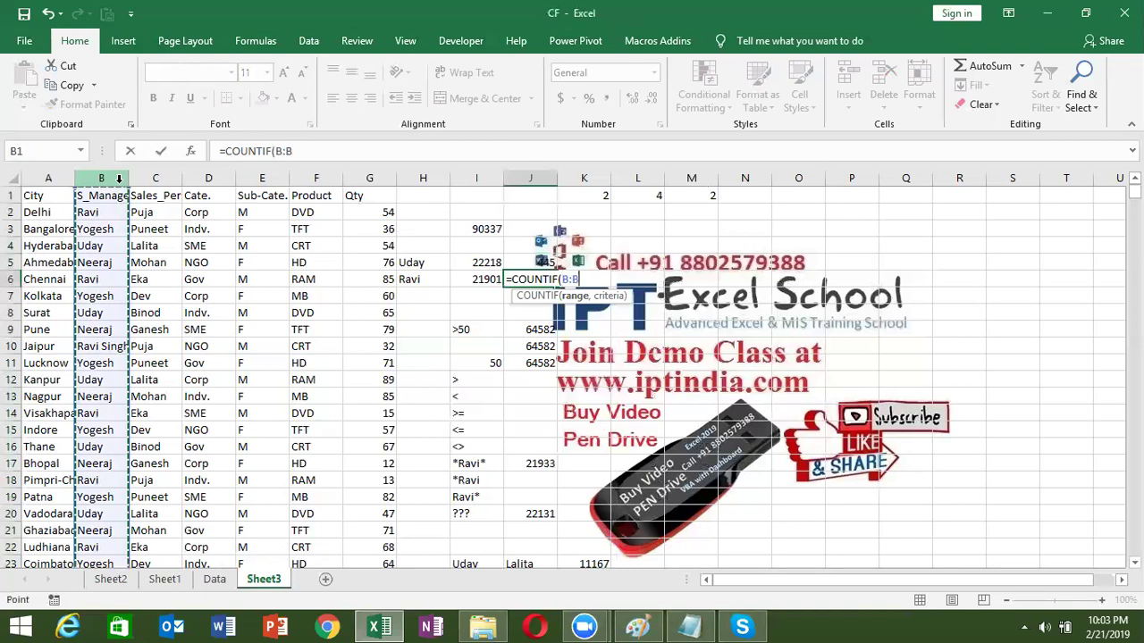
type(",")
left_click(404, 278)
key("Return")
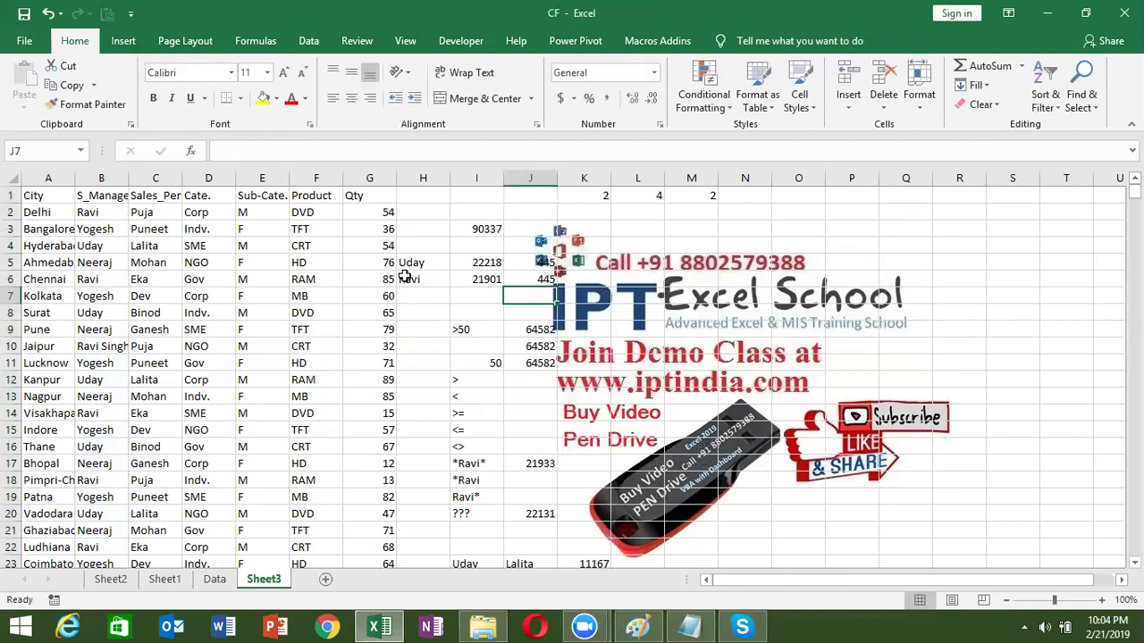
In L23, start a COUNTIFS matching column B against Uday in I23.
left_click_drag(476, 343, 484, 506)
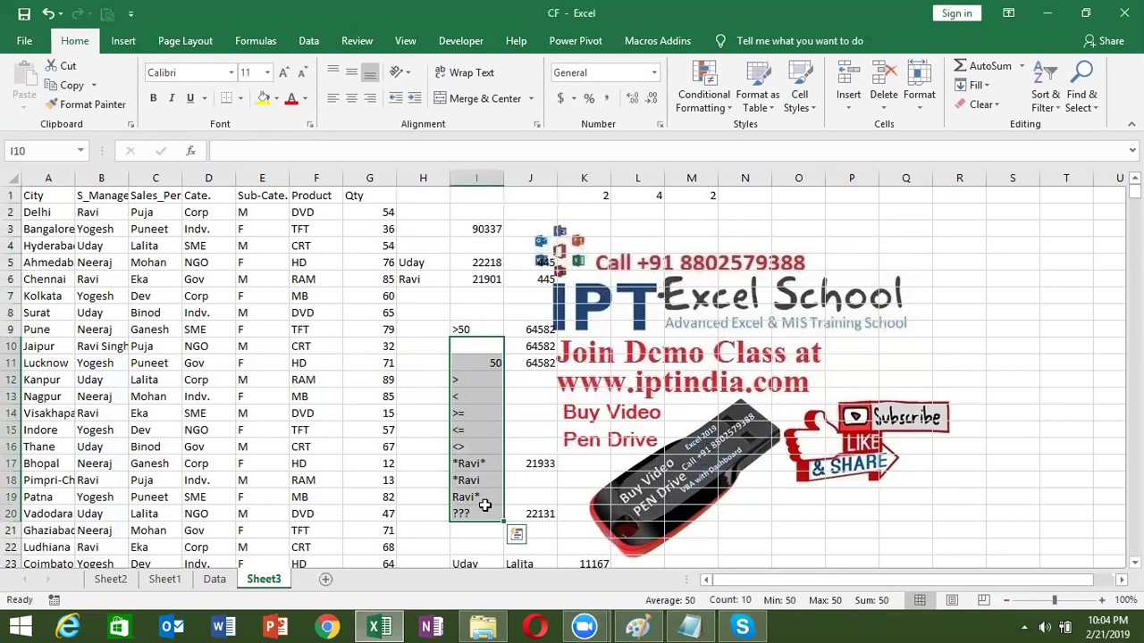
key("Down")
key("Down")
key("Down")
key("Down")
key("Down")
key("Down")
key("Down")
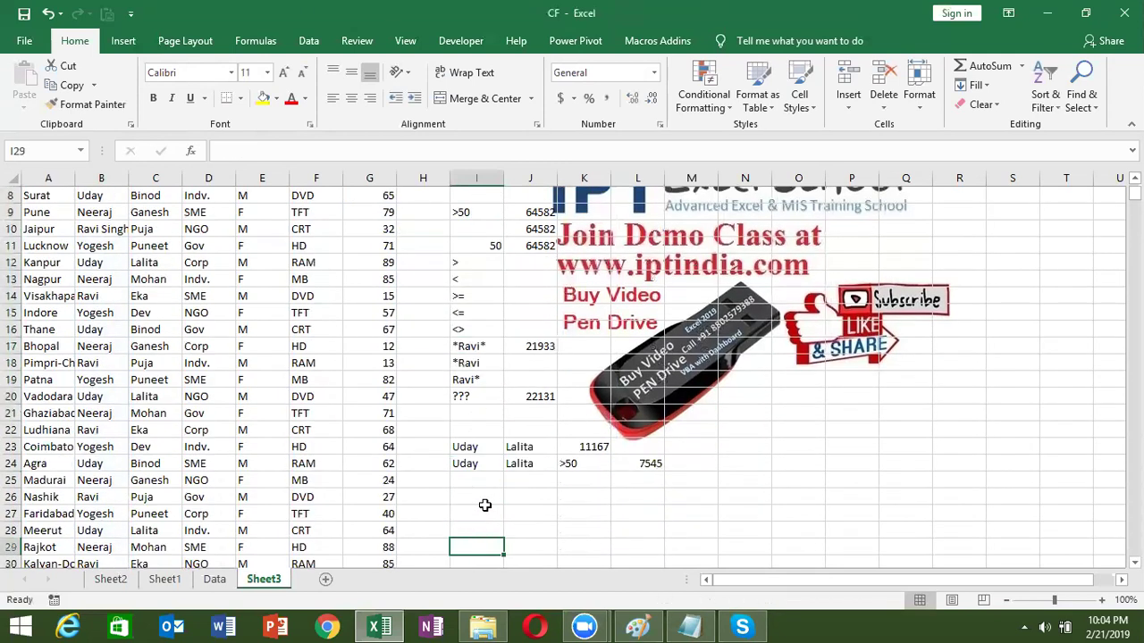
key("Up")
key("Up")
key("Up")
key("Up")
key("Up")
key("Up")
key("Up")
key("Down")
key("Right")
key("Right")
key("Right")
type("=")
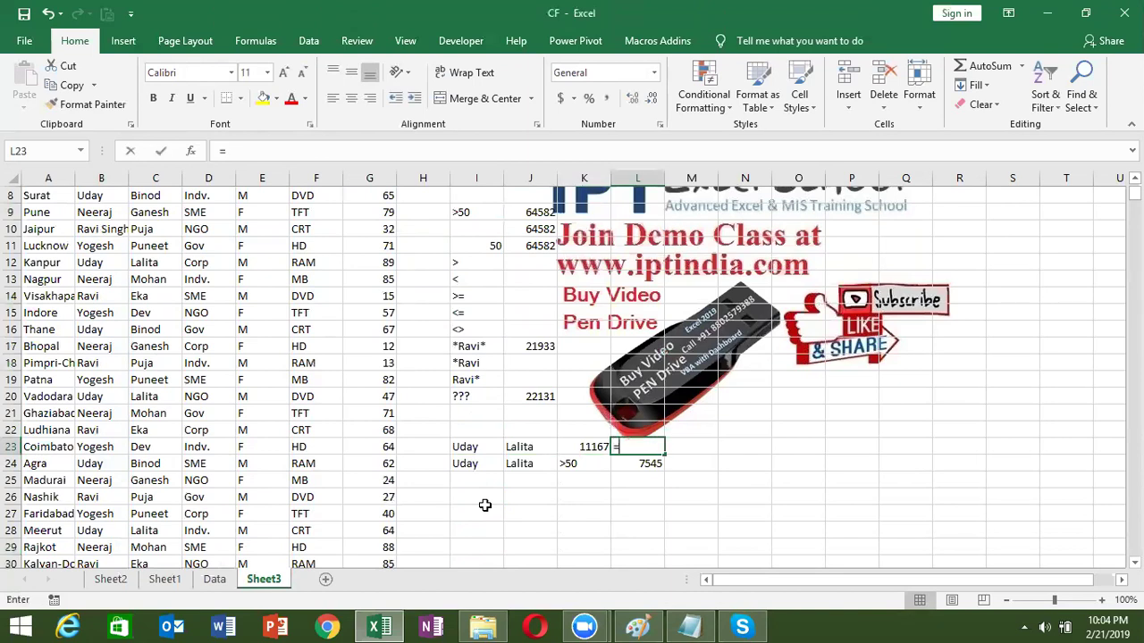
type("cou")
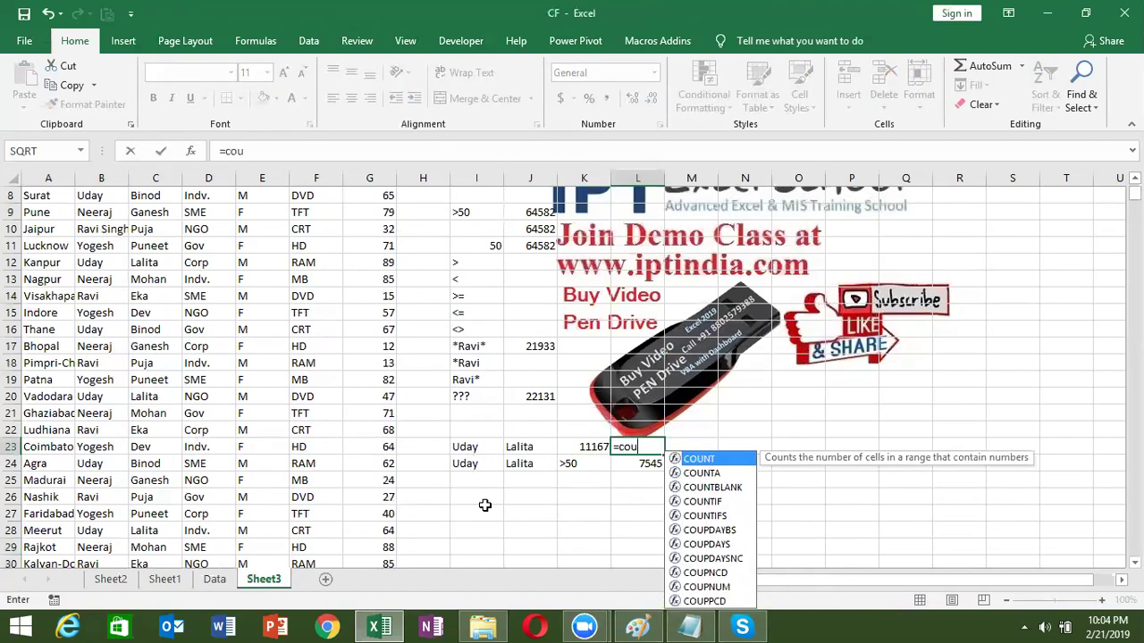
key("Down")
key("Down")
key("Down")
key("Down")
key("Tab")
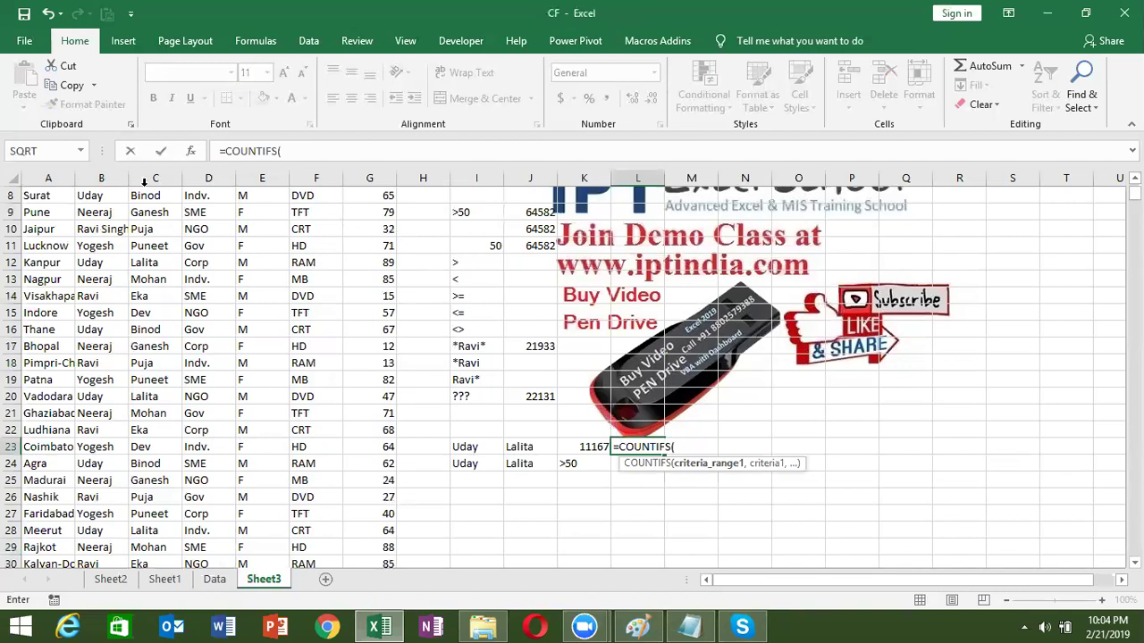
left_click(100, 178)
type(",")
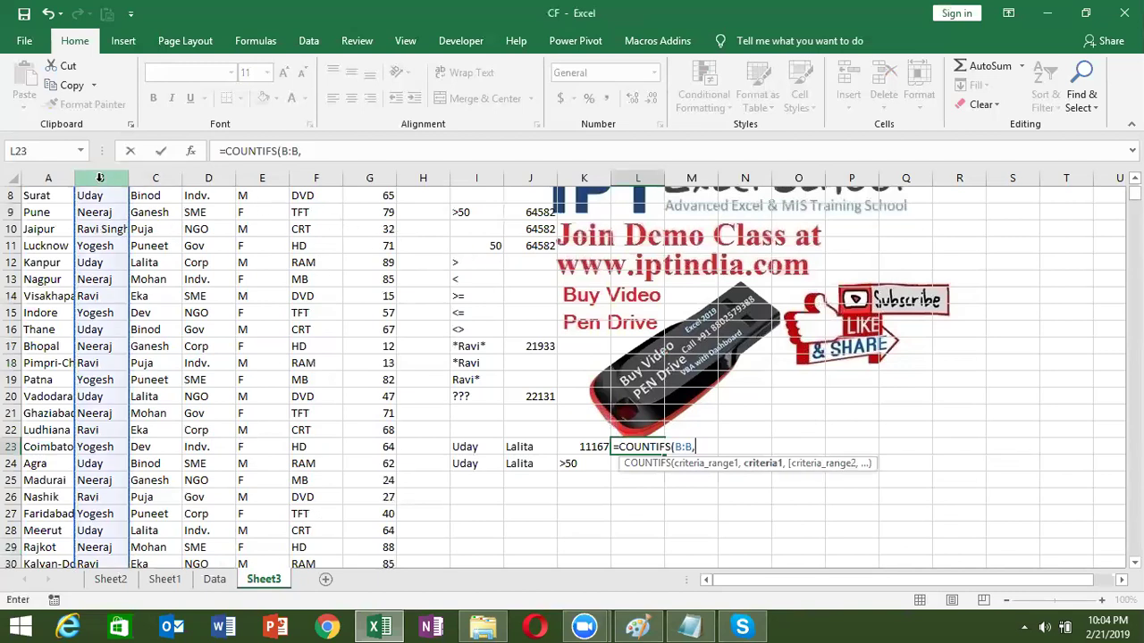
left_click(461, 451)
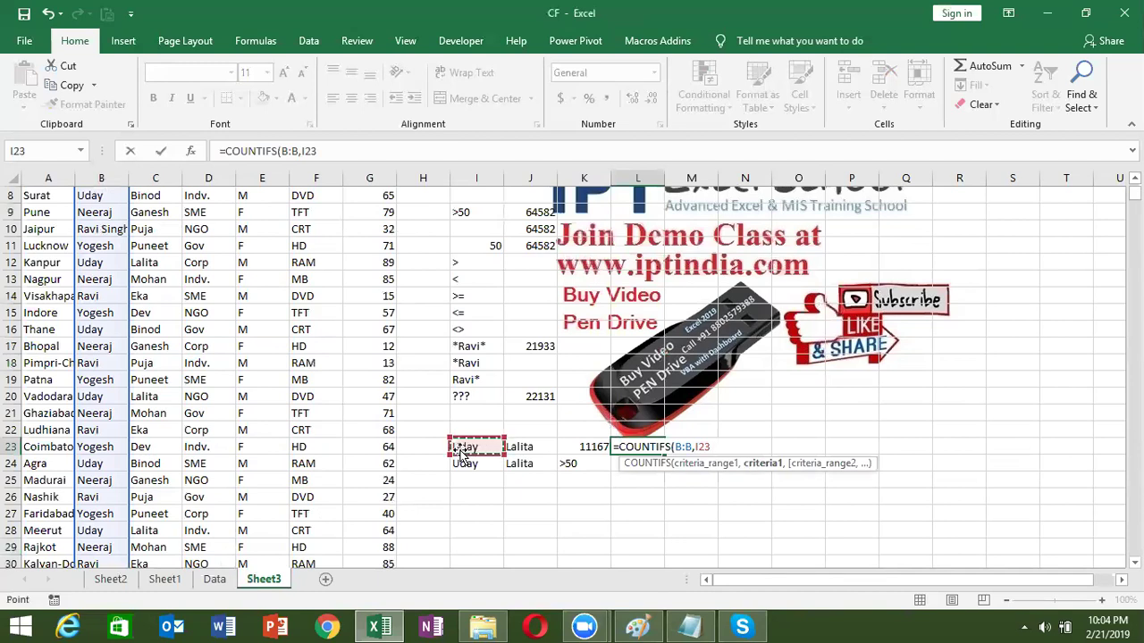
Add column C matching Lalita in J23 as the second condition, giving 223.
type(",")
left_click(139, 176)
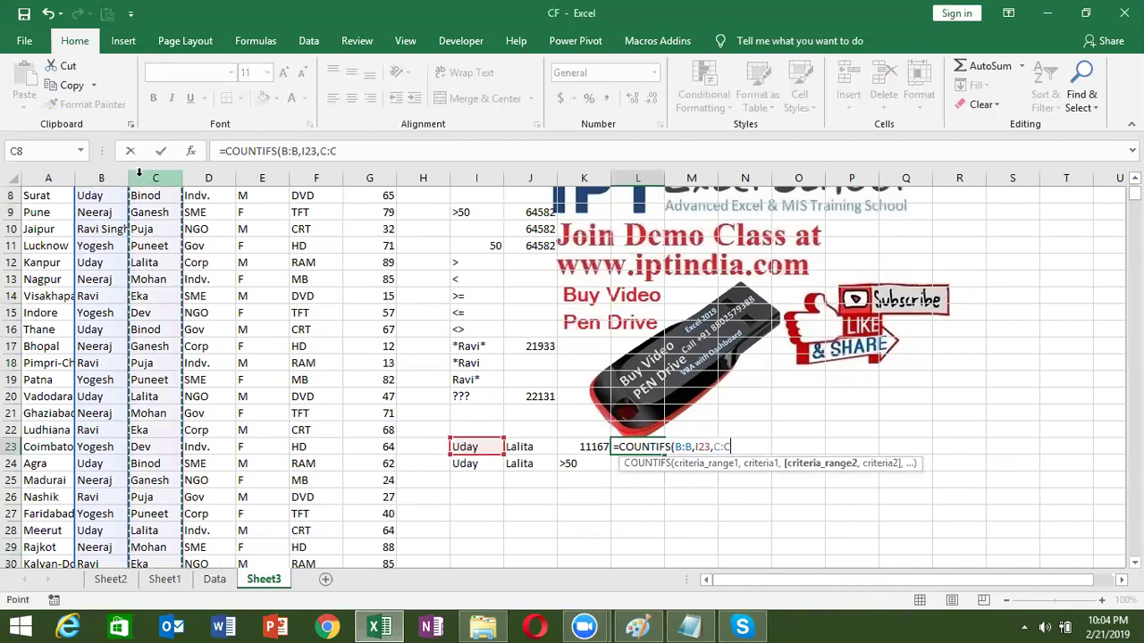
type(",")
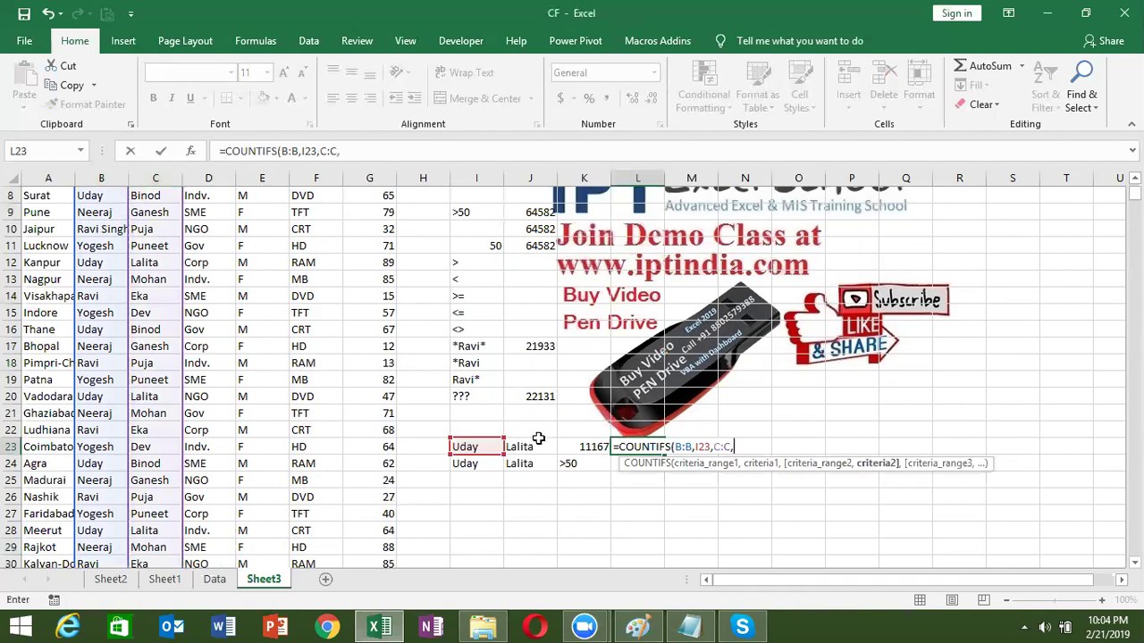
left_click(539, 441)
type(")")
key("Return")
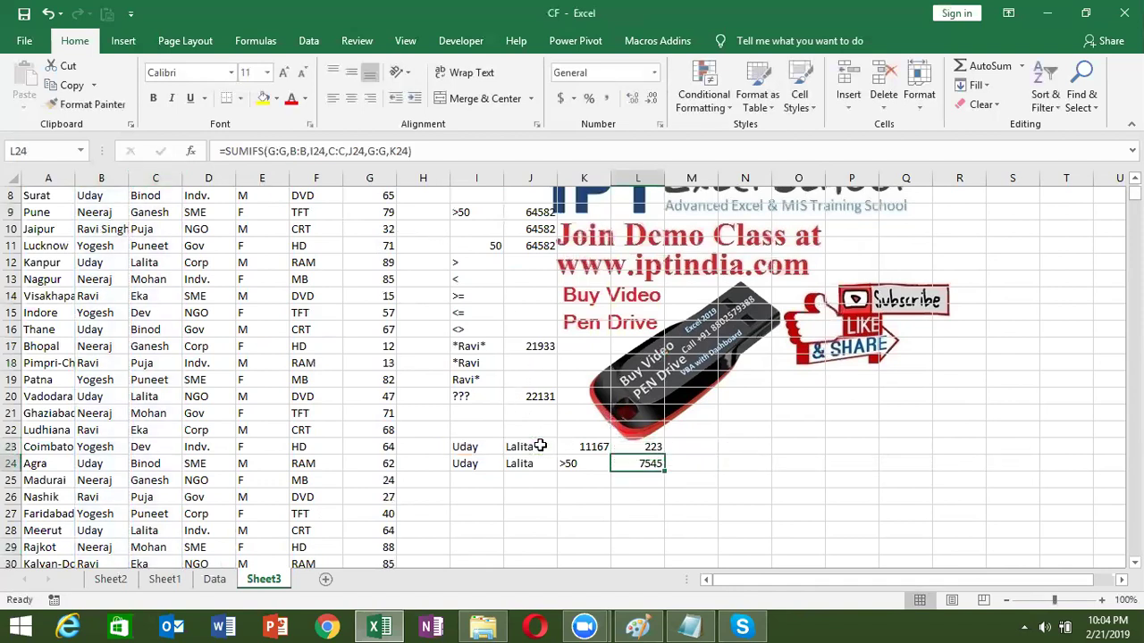
mouse_move(535, 386)
left_mouse_down()
mouse_move(470, 362)
mouse_move(466, 293)
left_mouse_up()
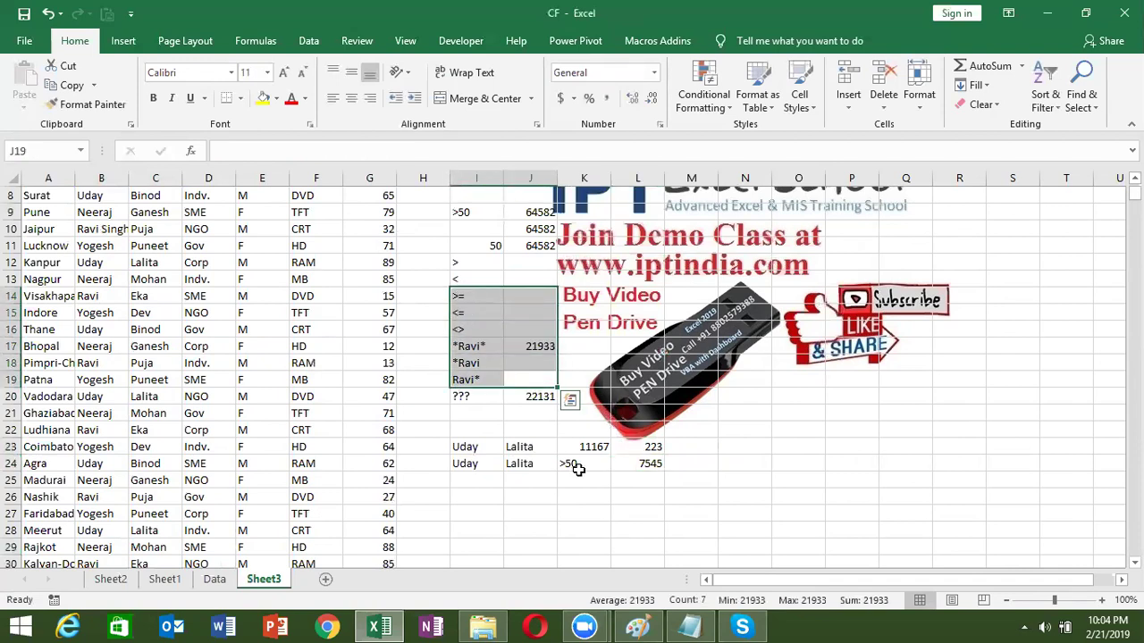
On the Data sheet, start a COUNTIFS in Q5 on the Date column with the after-1-Sep-18 condition in P3.
left_click(209, 580)
left_click(893, 260)
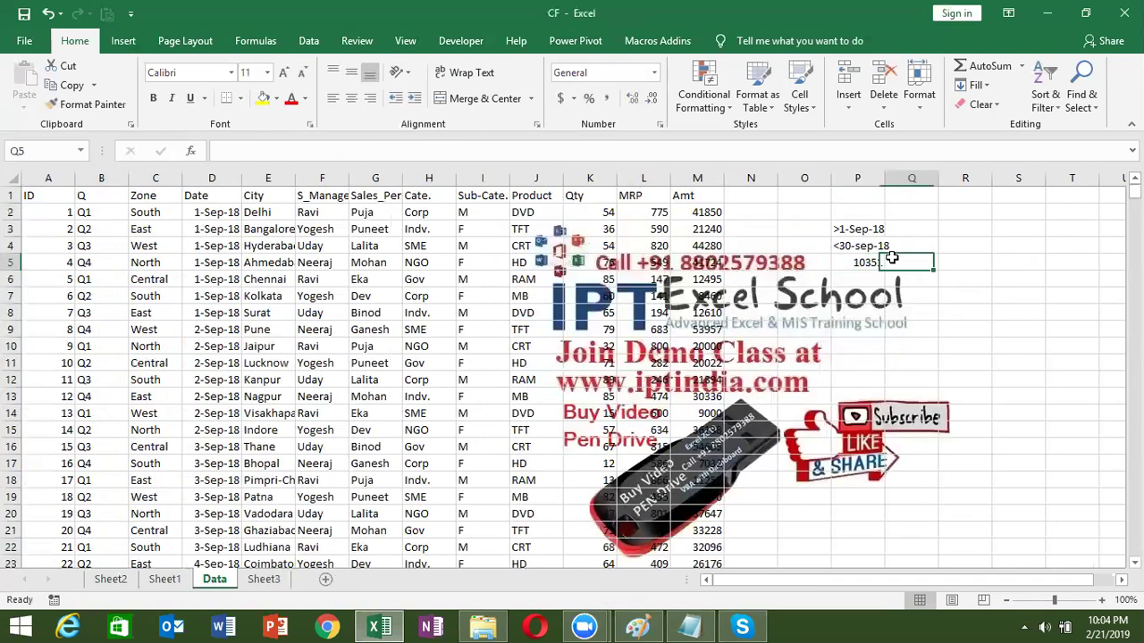
type("=cou")
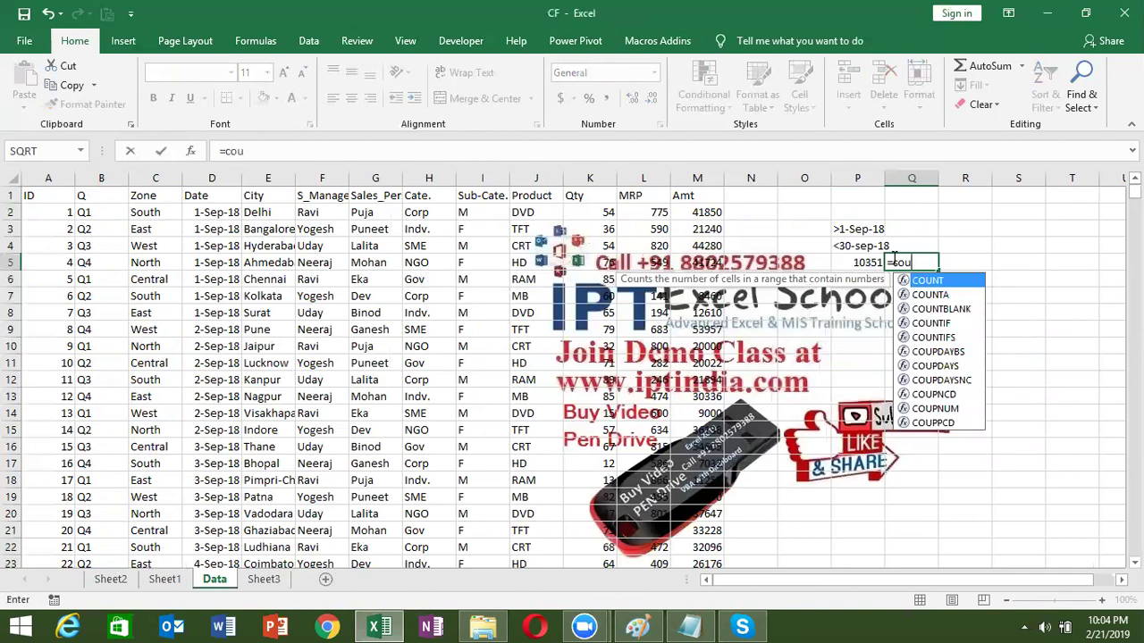
key("Down")
key("Down")
key("Down")
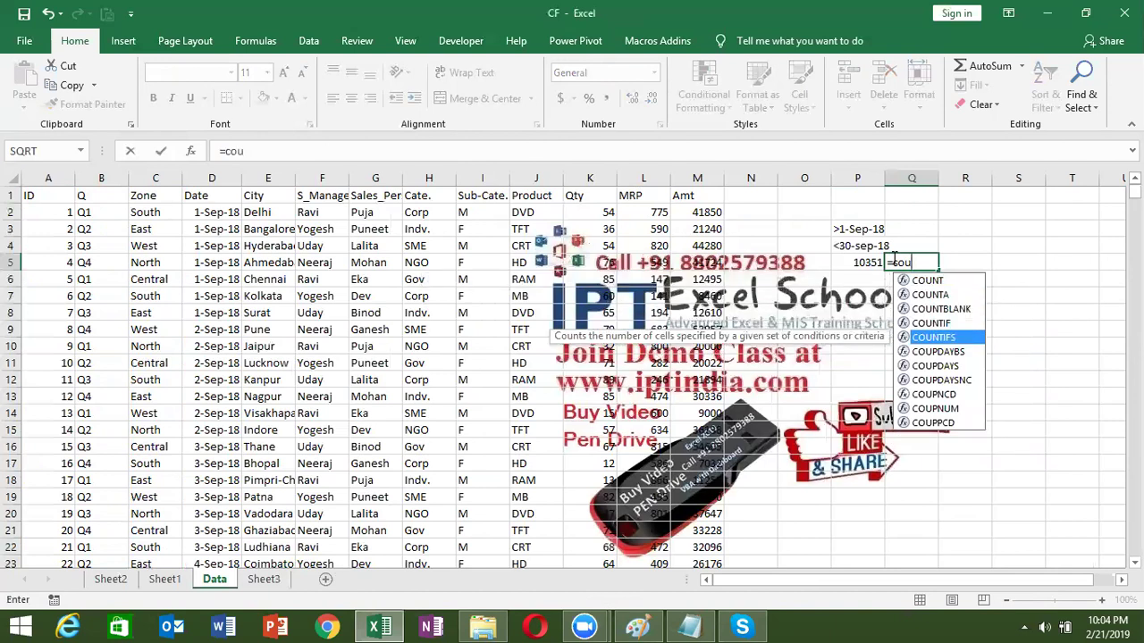
key("Tab")
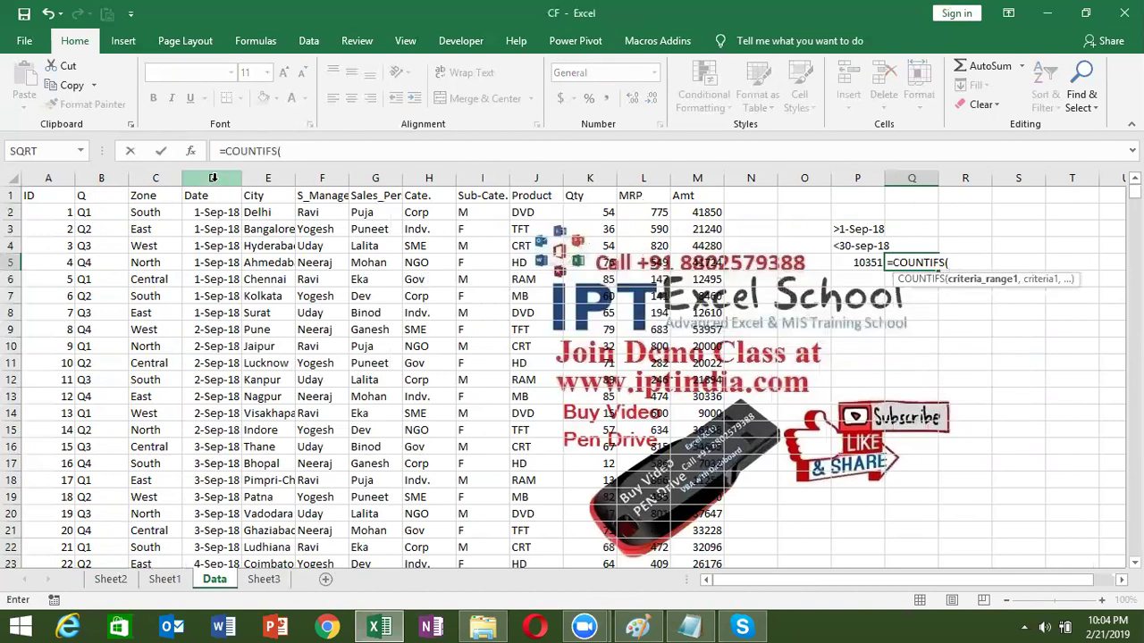
left_click(213, 179)
type(",")
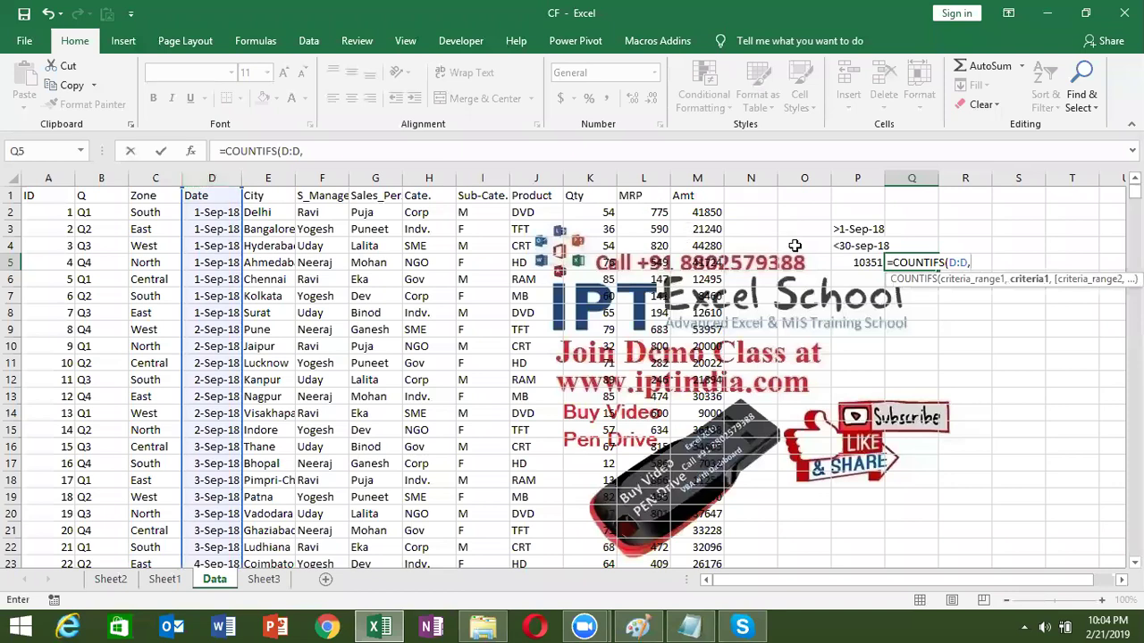
left_click(842, 234)
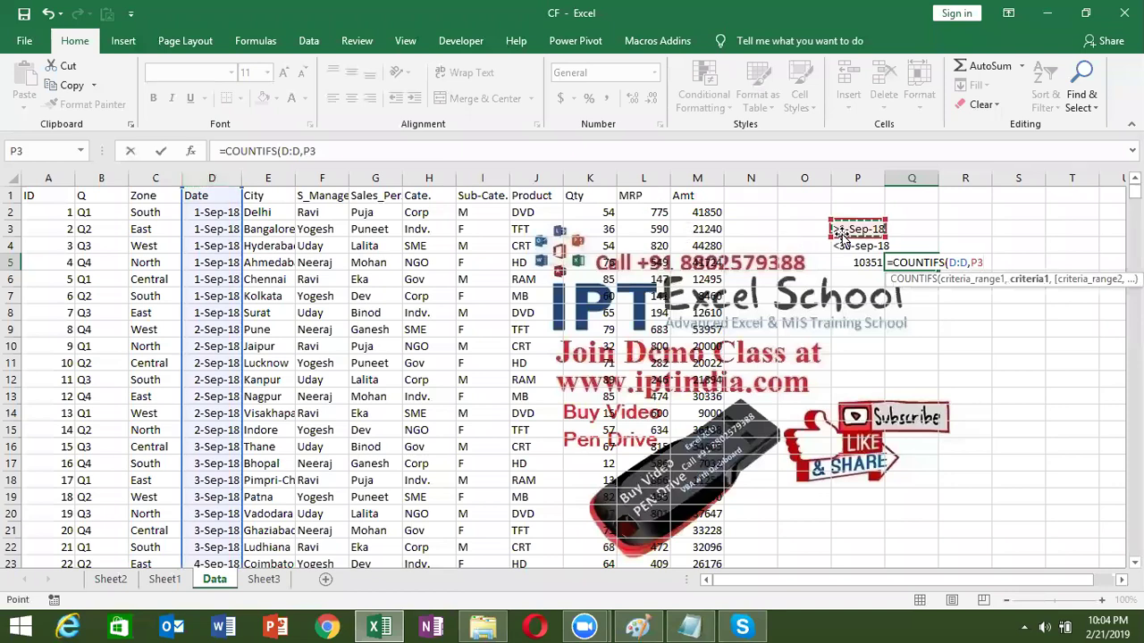
type(",")
Add the before-30-Sep-18 condition from P4, giving 196, and return to Sheet3.
left_click(199, 177)
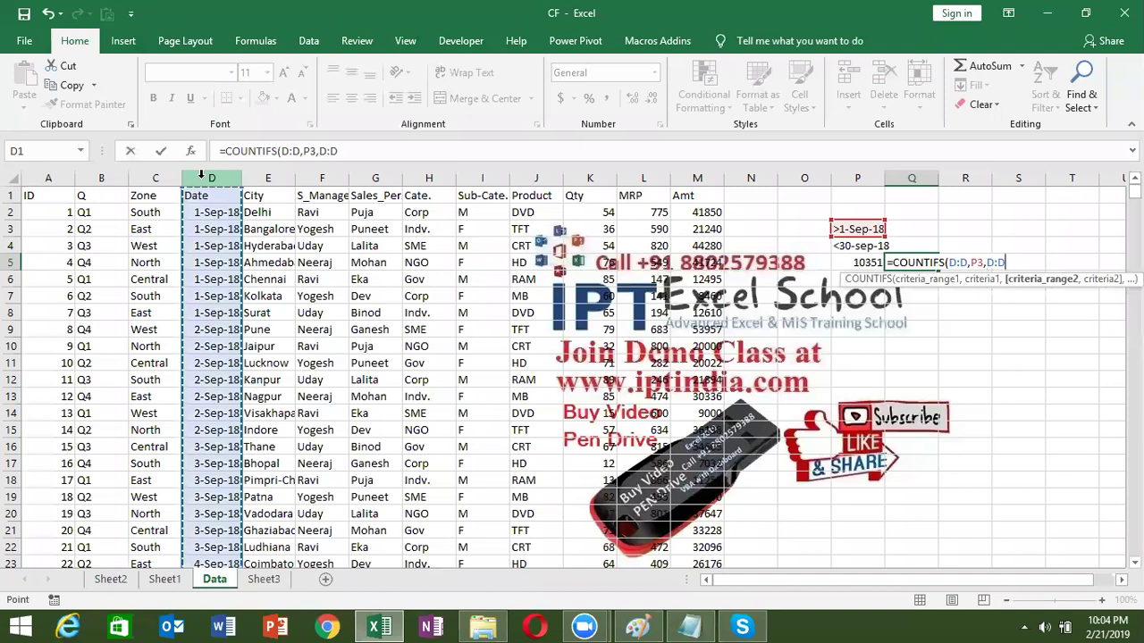
type(",")
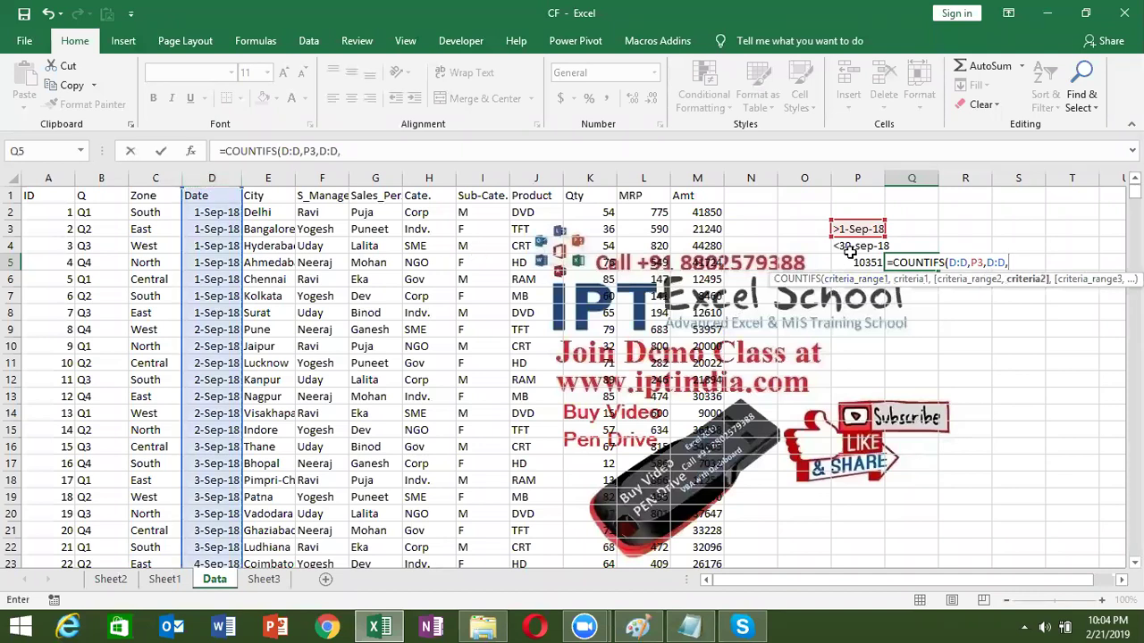
left_click(852, 251)
key("Return")
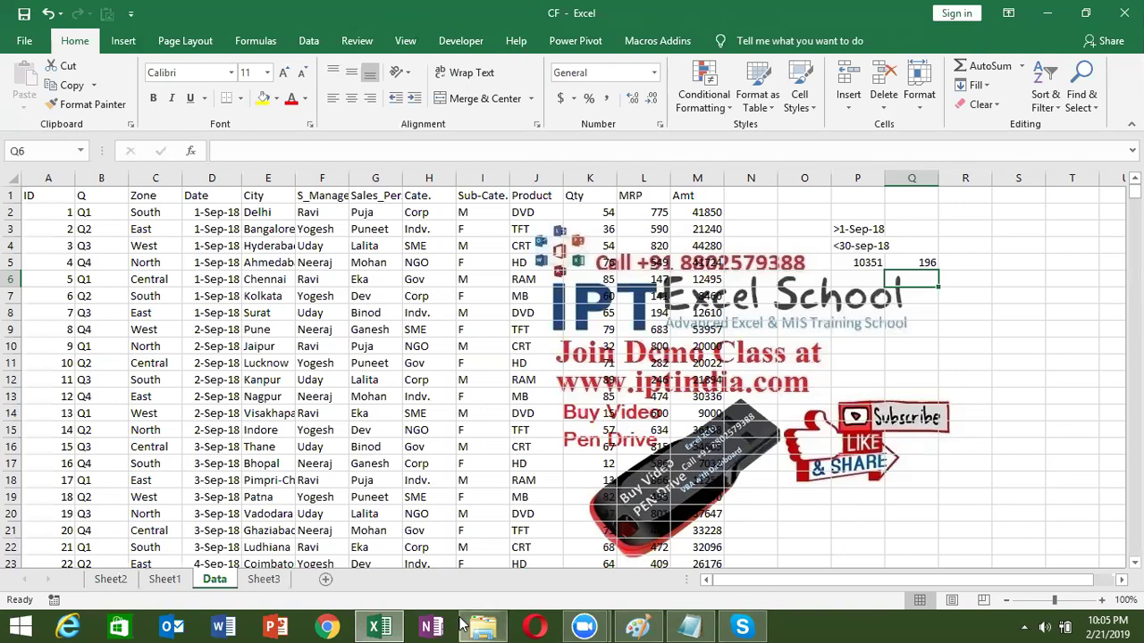
left_click(283, 580)
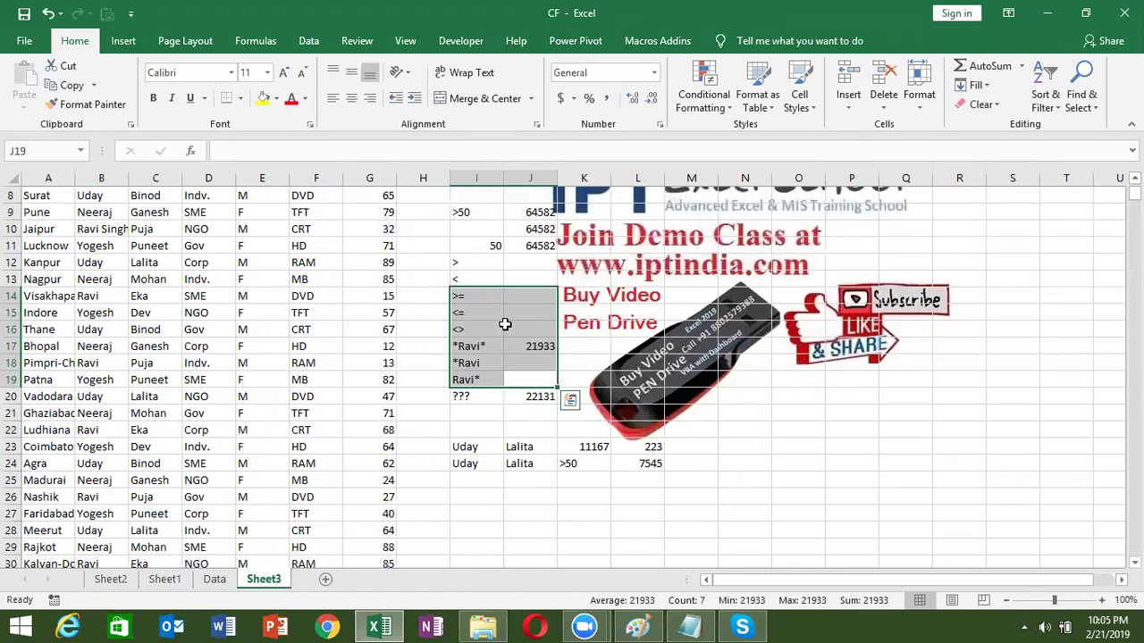
Enter =AVERAGE(G:G) in J3, averaging the Qty column to 50.69416.
left_click(507, 289)
key("Up")
key("Up")
key("Up")
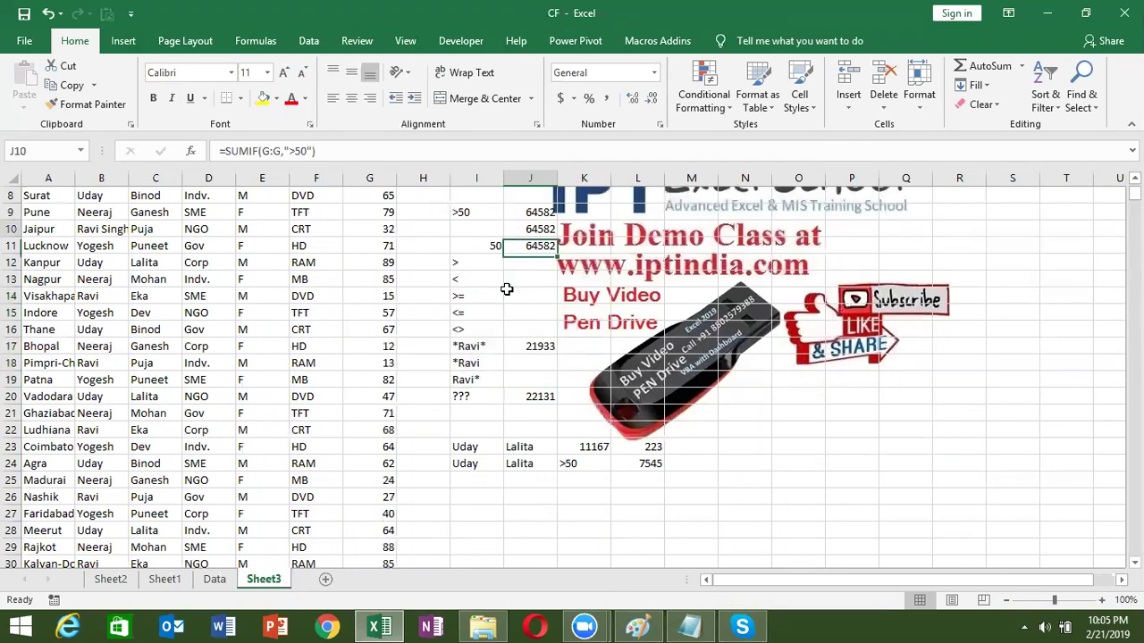
key("Up")
key("Up")
key("Up")
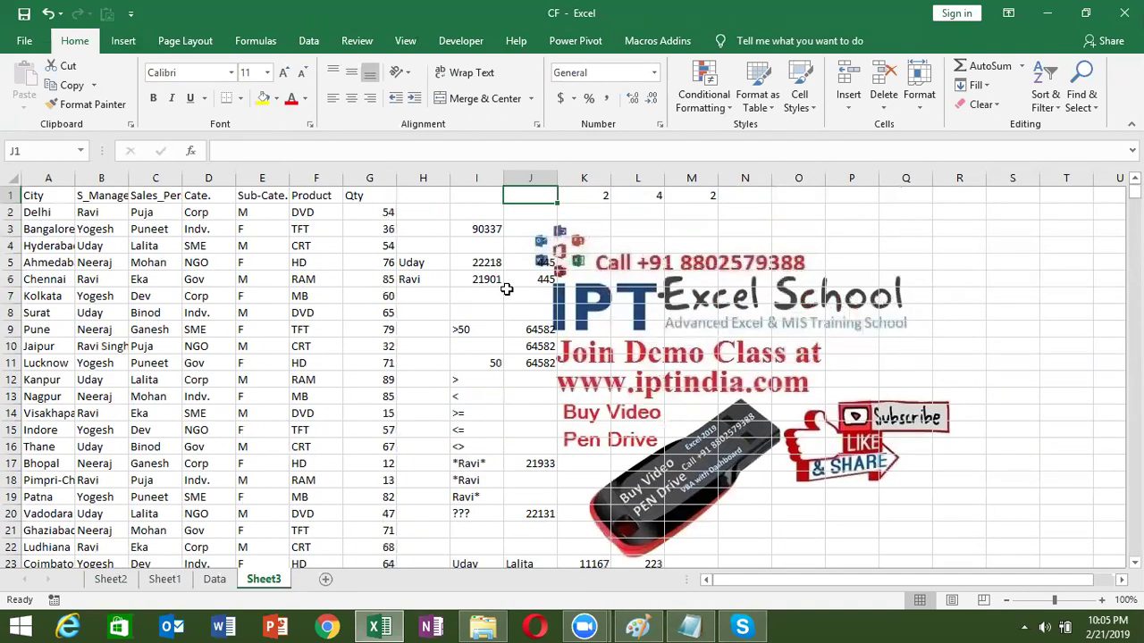
key("Down")
key("Down")
type("=")
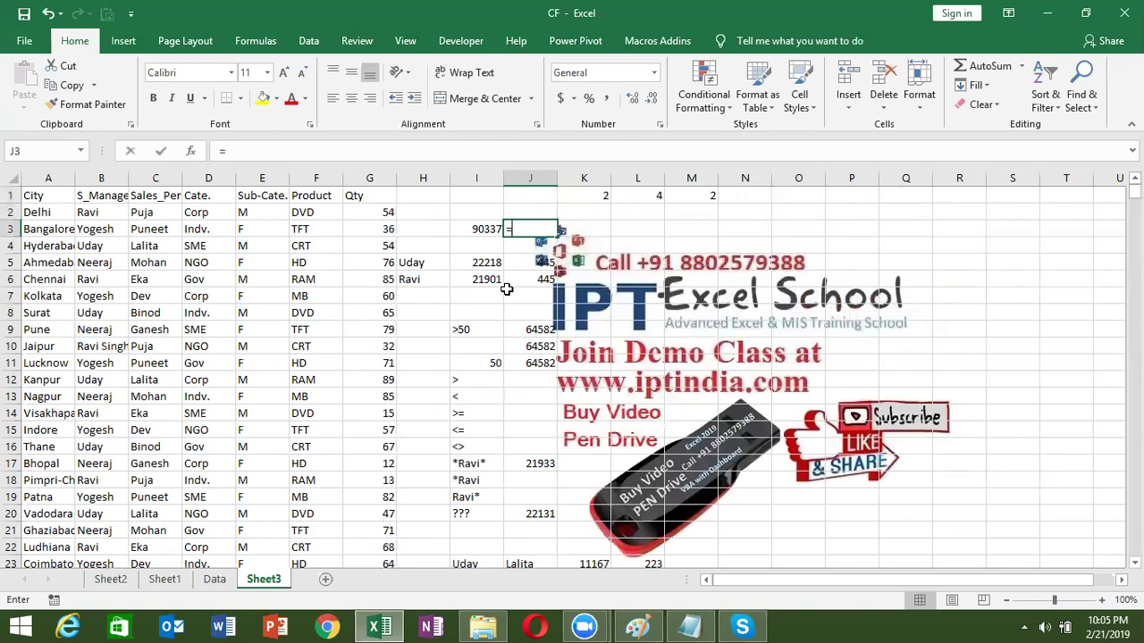
type("ave")
key("Down")
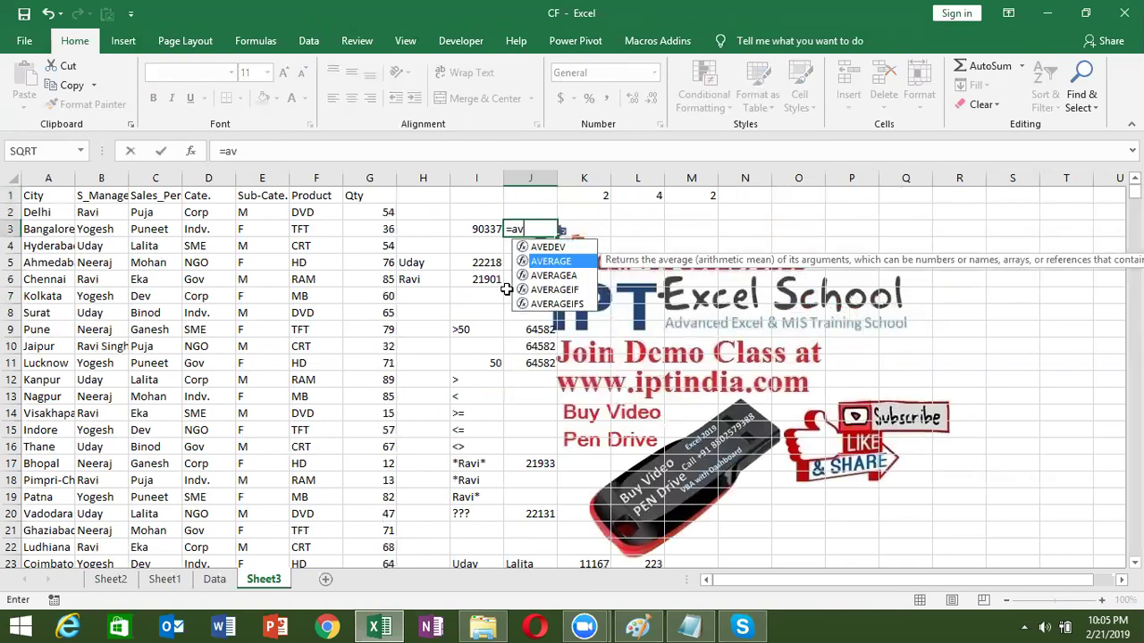
key("Tab")
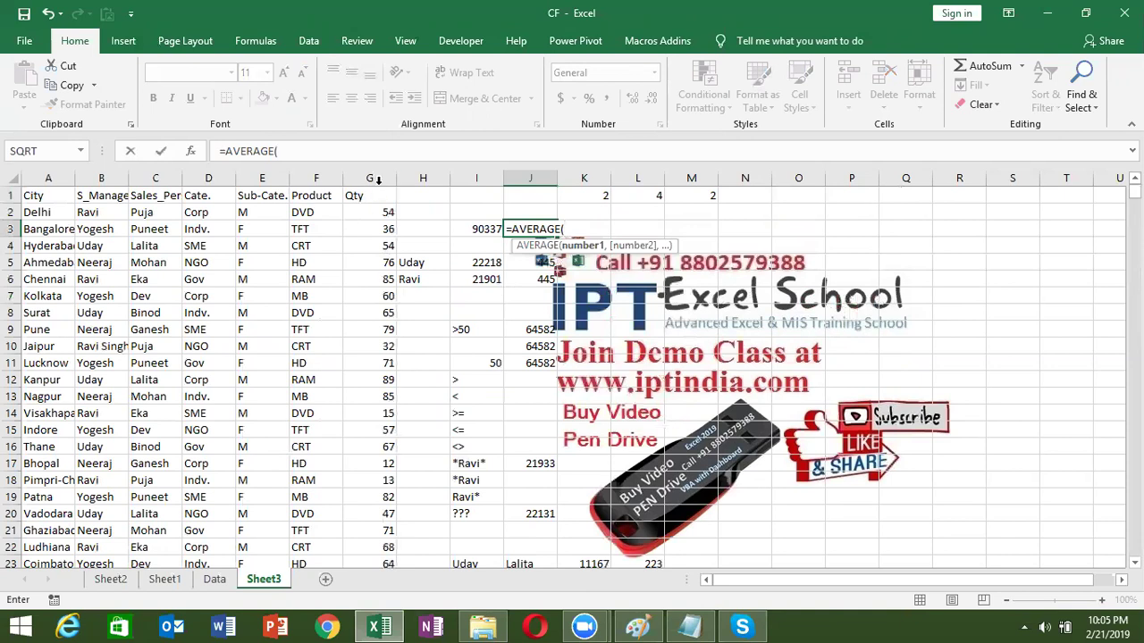
left_click(378, 180)
key("Tab")
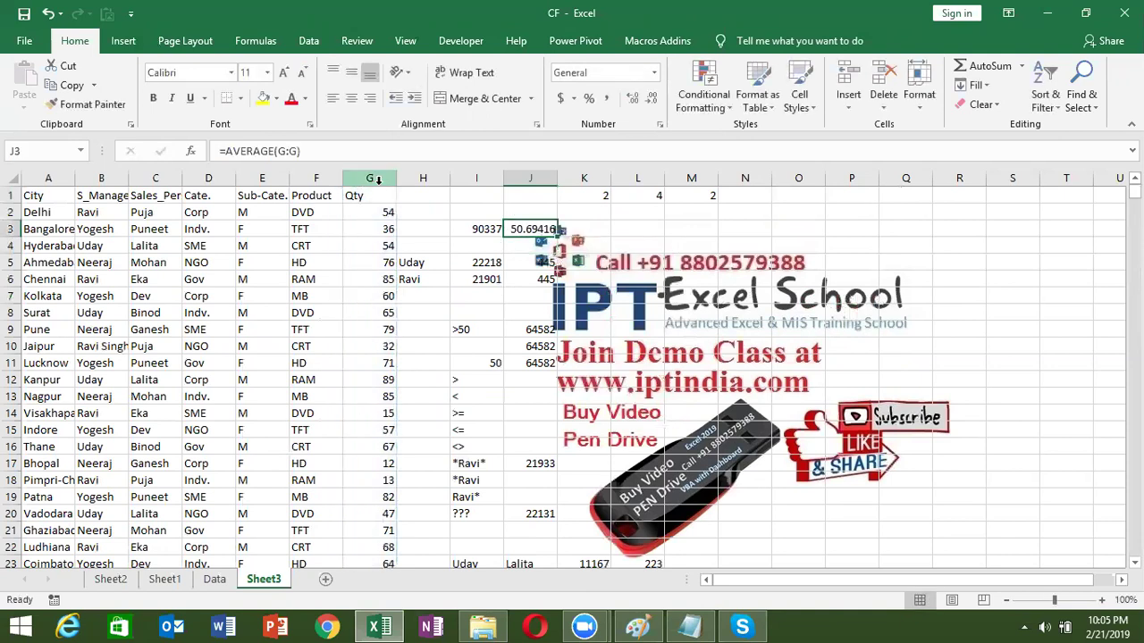
Enter =AVERAGEA(G:G) in K3, giving 50.66573.
type("=av")
key("Down")
key("Down")
key("Tab")
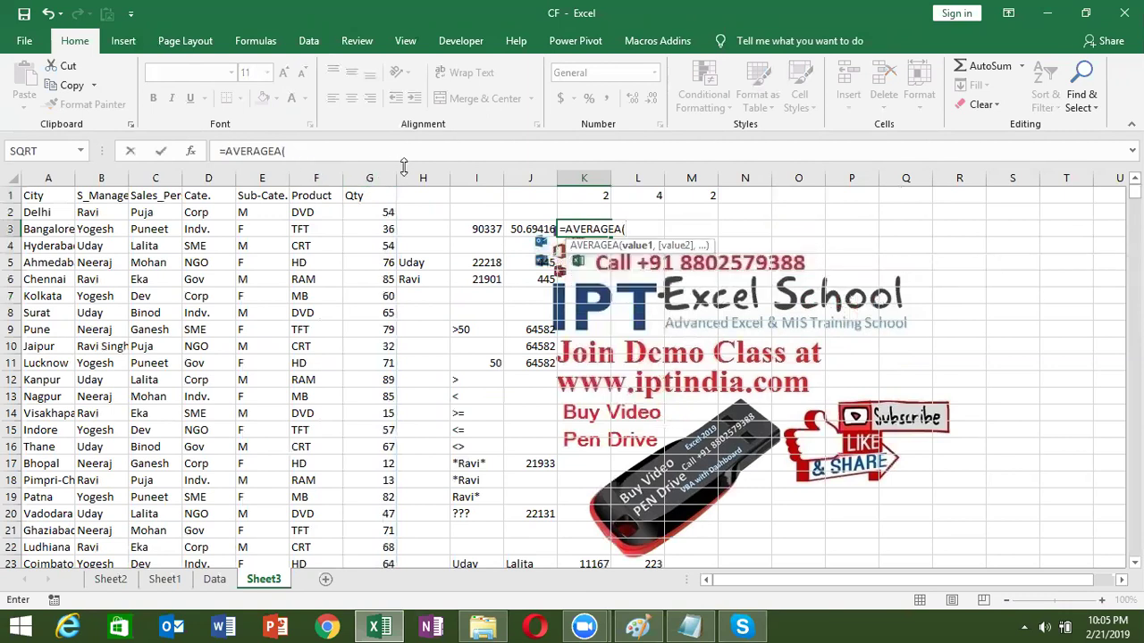
left_click(392, 170)
key("ctrl+Return")
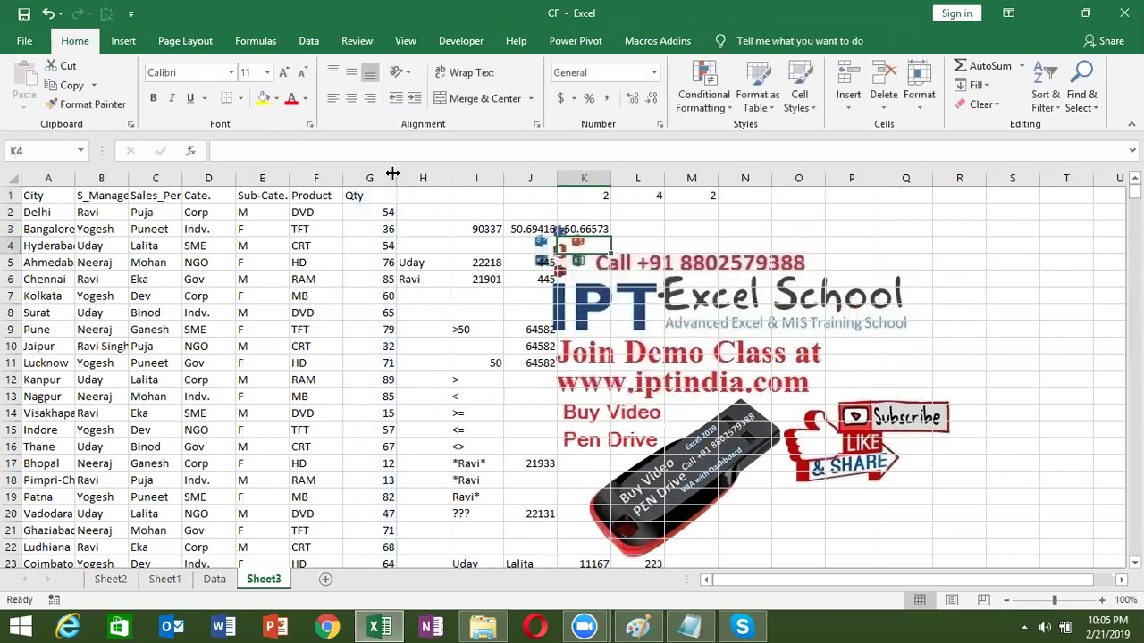
key("Left")
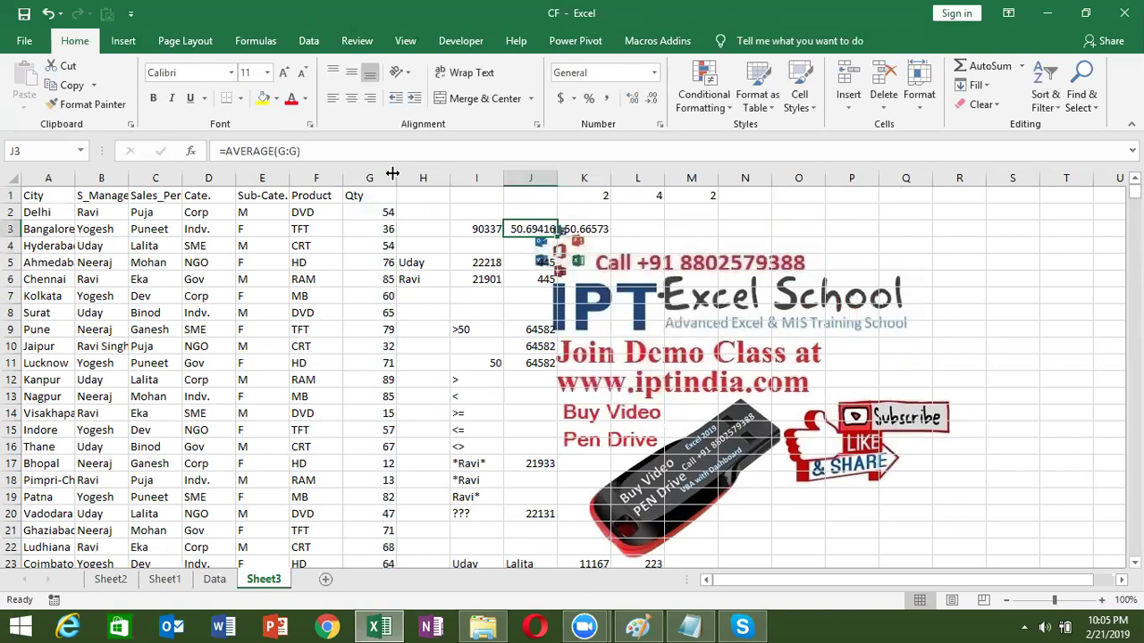
In K5, begin an AVERAGEIF with manager column B as the criteria range.
key("Down")
key("Down")
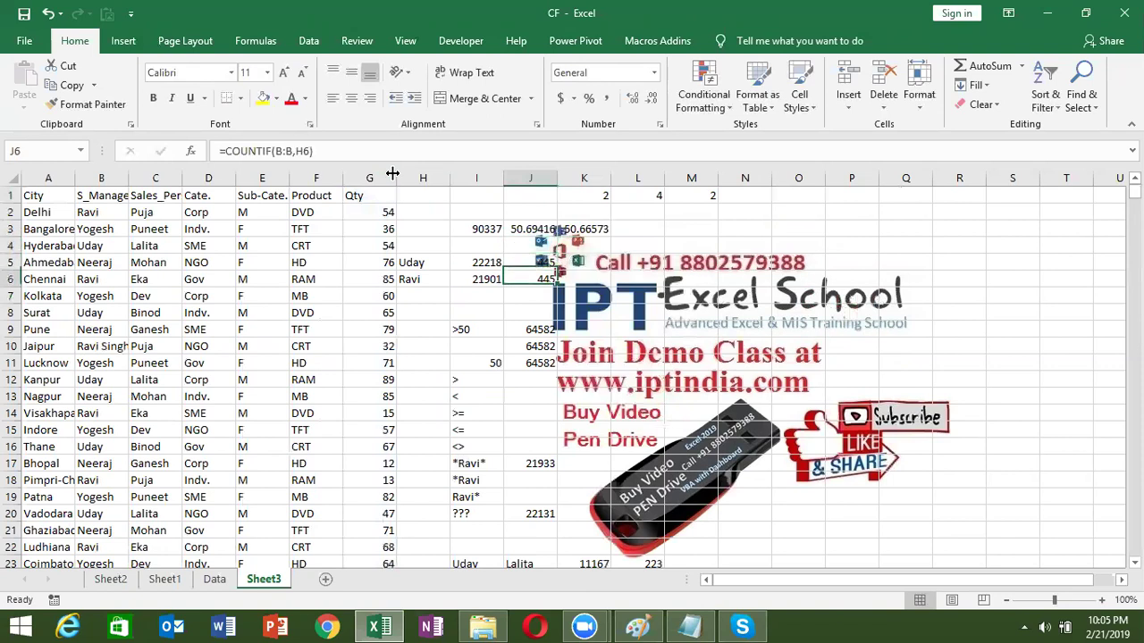
key("Right")
type("=a")
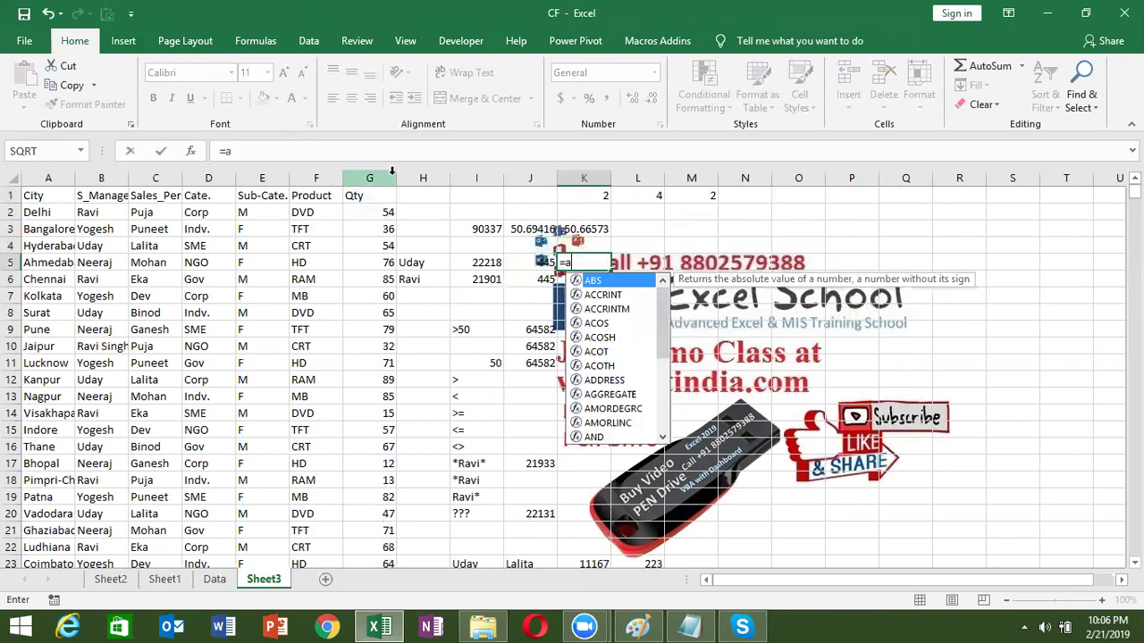
type("v")
key("Down")
key("Down")
key("Down")
key("Tab")
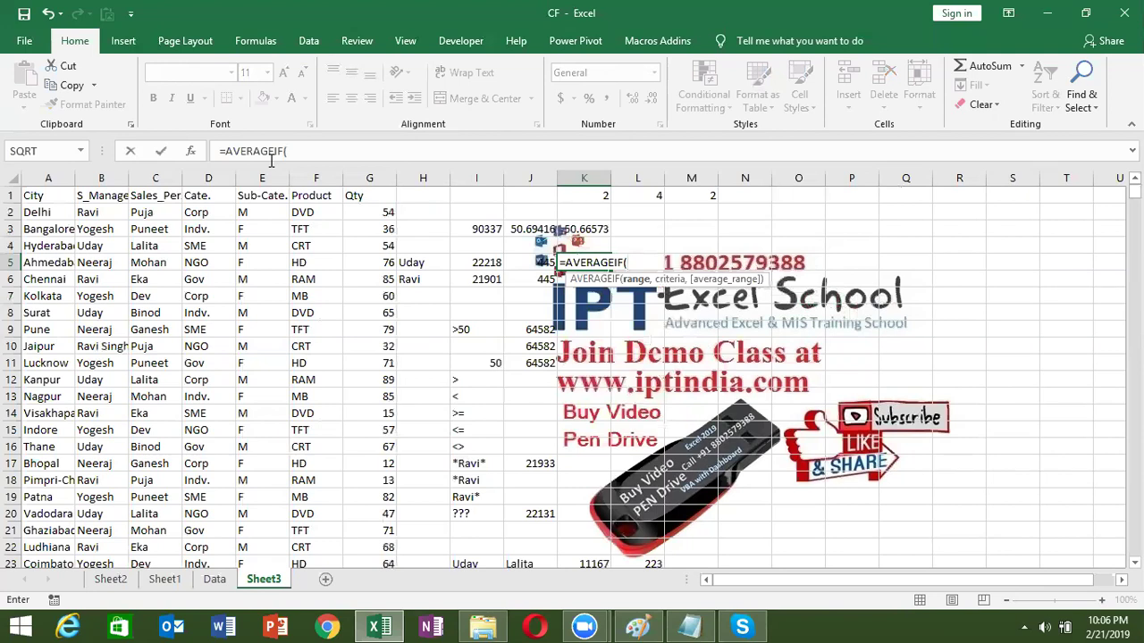
left_click(109, 178)
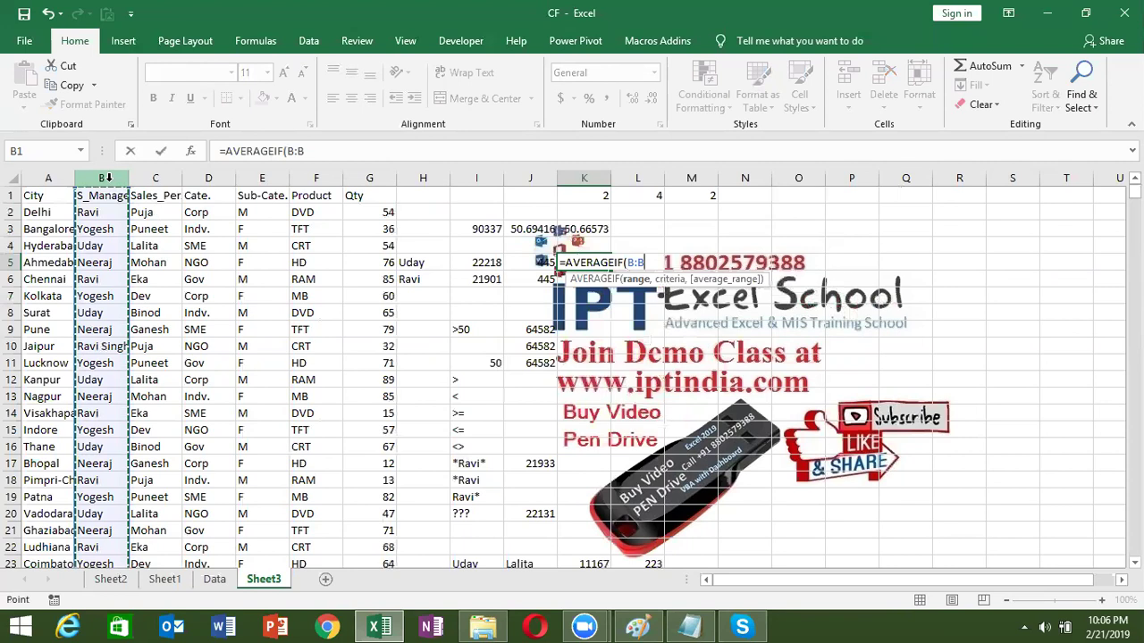
type(",")
Use H5 as the criterion and Qty column G as the average range, completing =AVERAGEIF(B:B,H5,G:G).
left_click(425, 262)
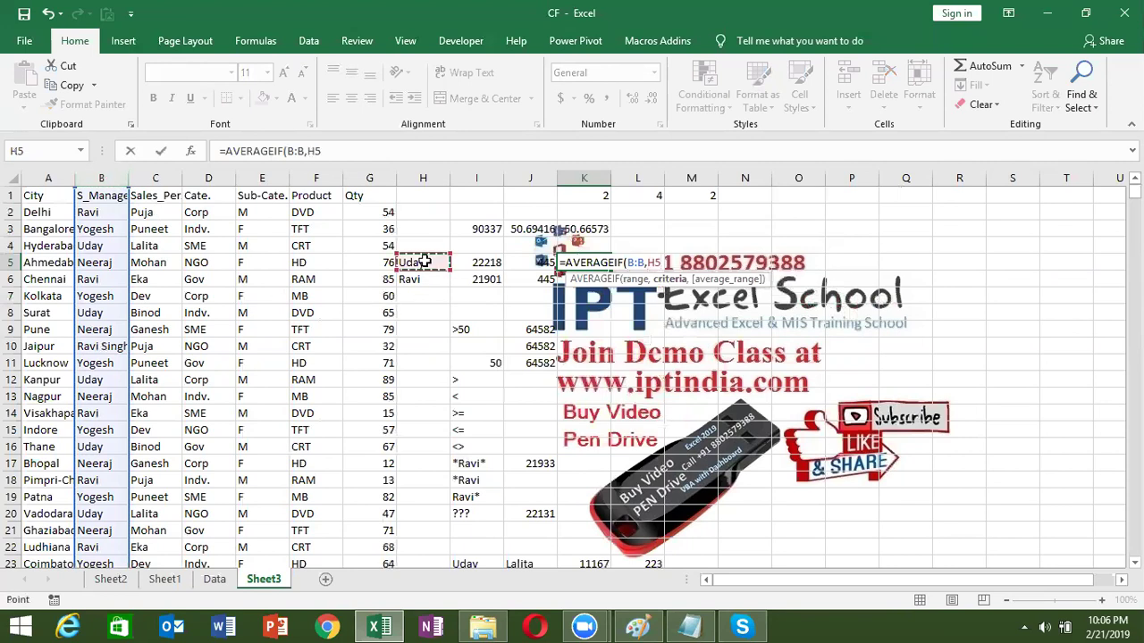
type(",")
left_click(380, 178)
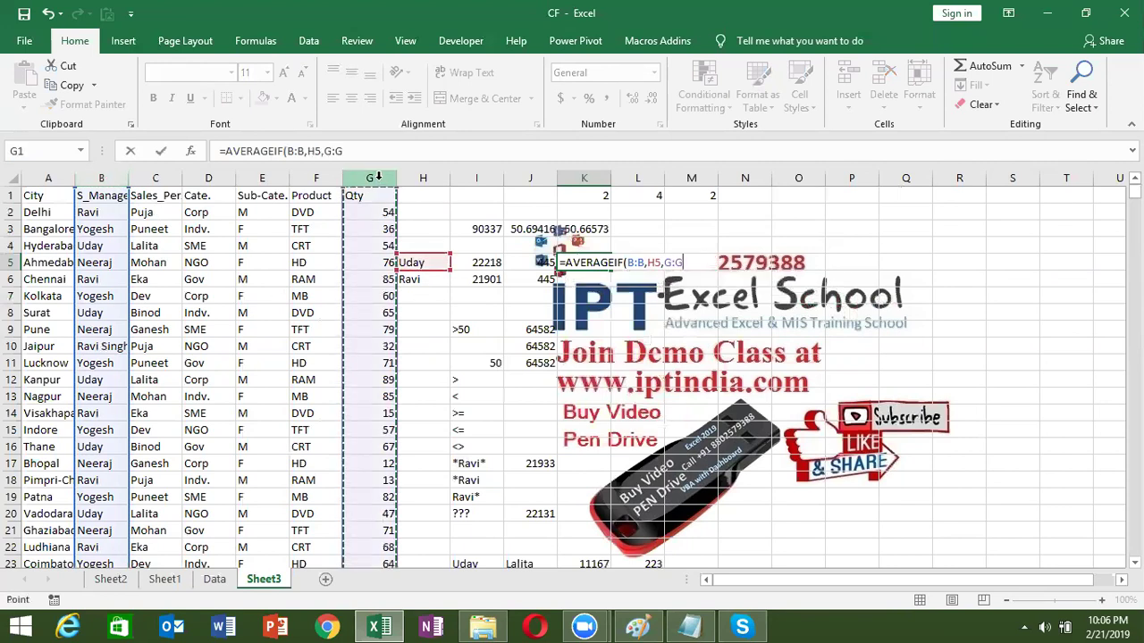
key("Return")
key("Down")
key("Down")
key("Down")
key("Left")
key("Left")
key("Down")
key("Down")
key("Down")
key("Down")
key("Down")
key("Down")
key("Down")
key("Down")
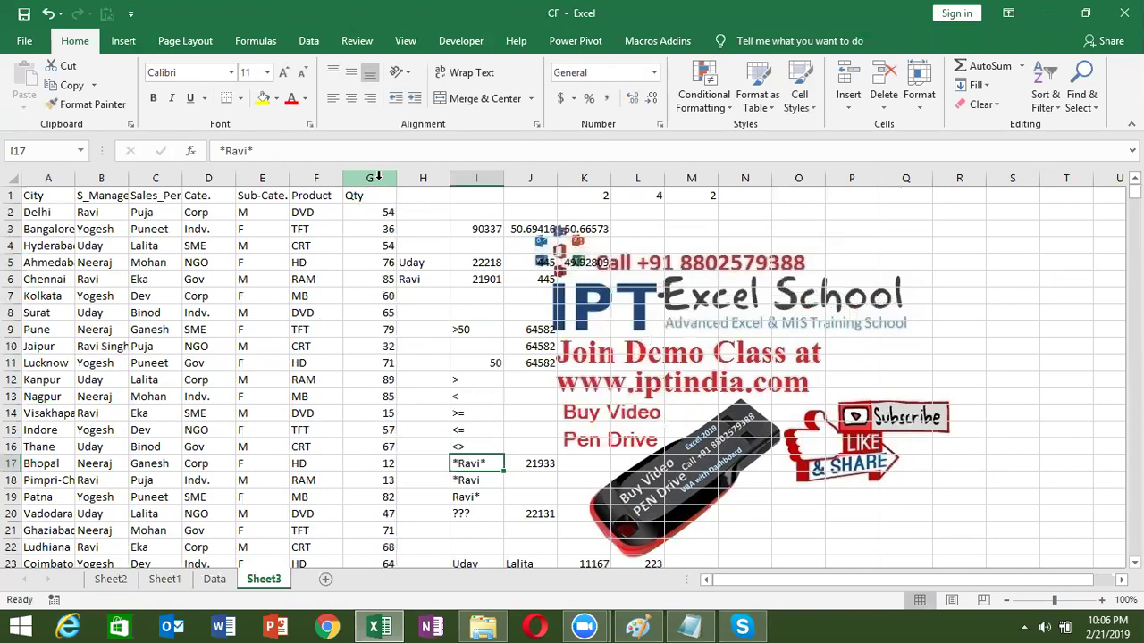
In M23, begin an AVERAGEIFS averaging Qty column G with manager column B as the first criteria range.
key("Down")
key("Down")
key("Down")
key("Down")
key("Down")
key("Down")
key("Down")
key("Up")
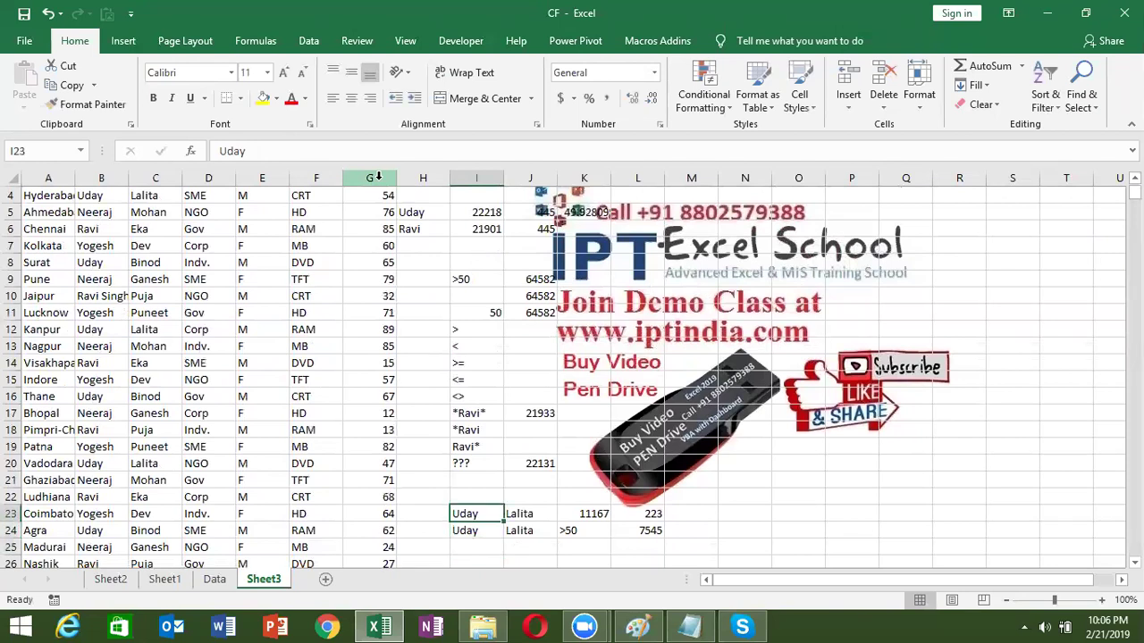
key("Right")
key("Right")
key("Right")
key("Right")
type("=av")
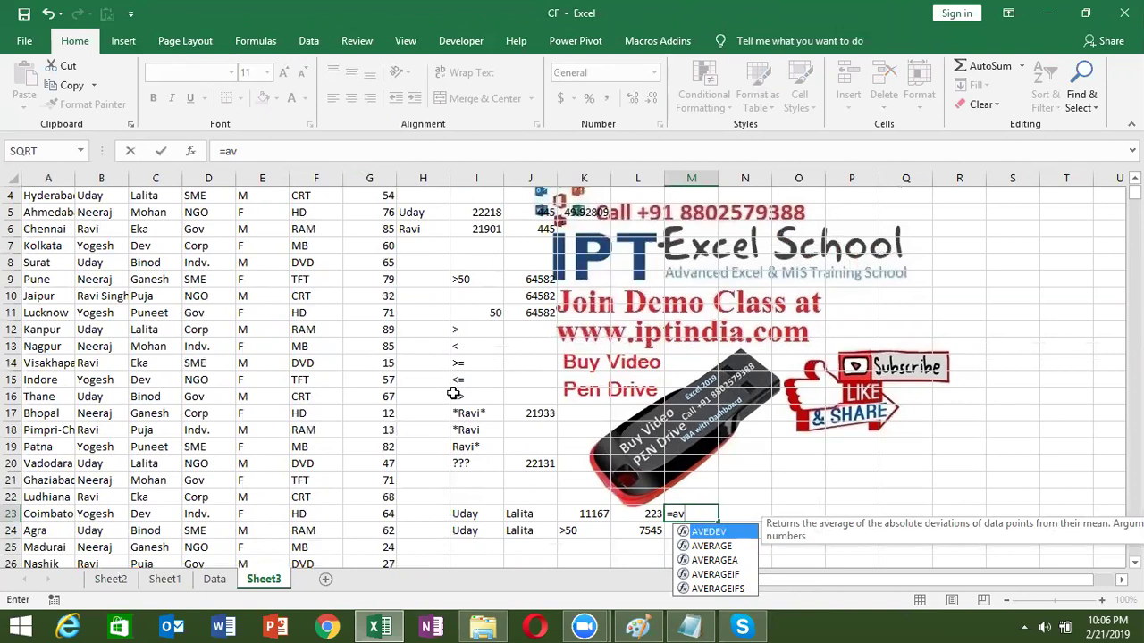
key("Down")
key("Down")
key("Down")
key("Down")
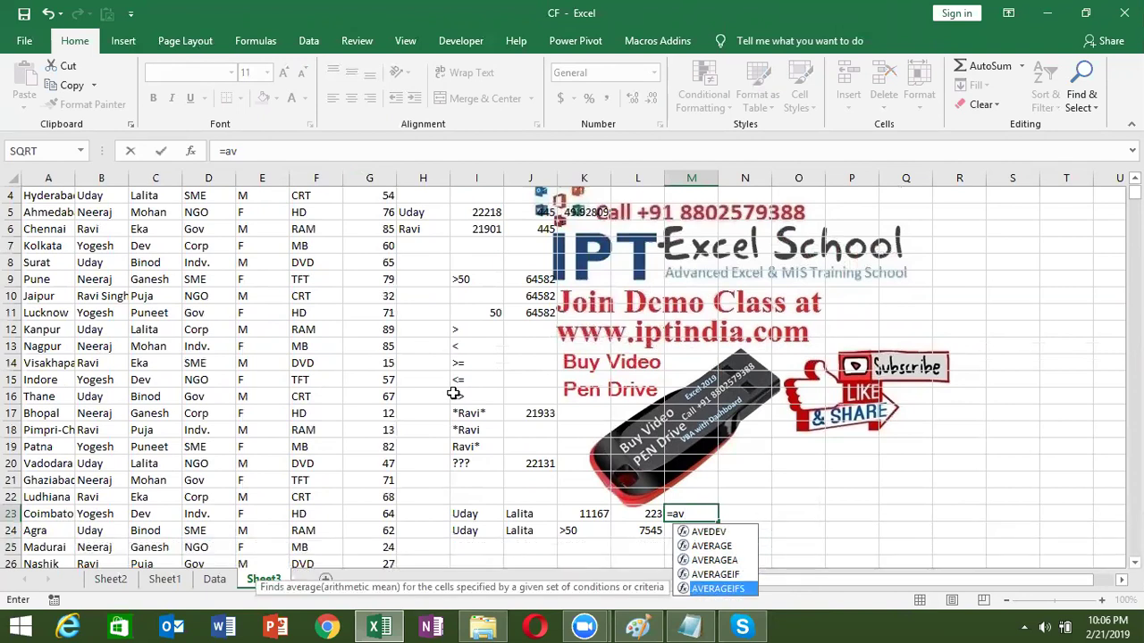
key("Tab")
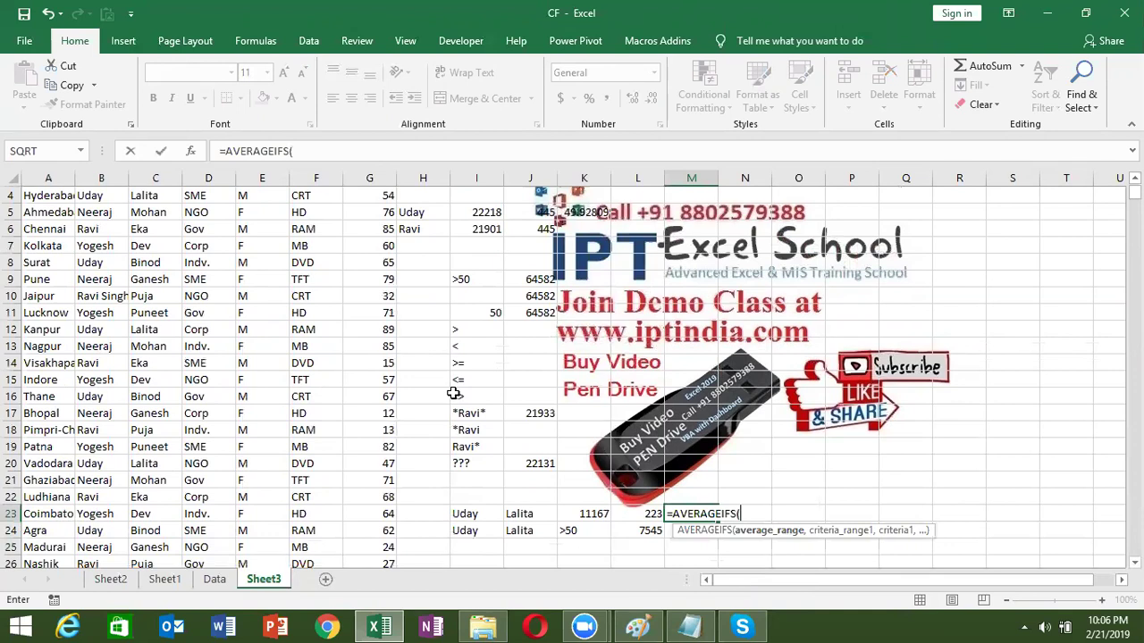
left_click(375, 178)
type(",")
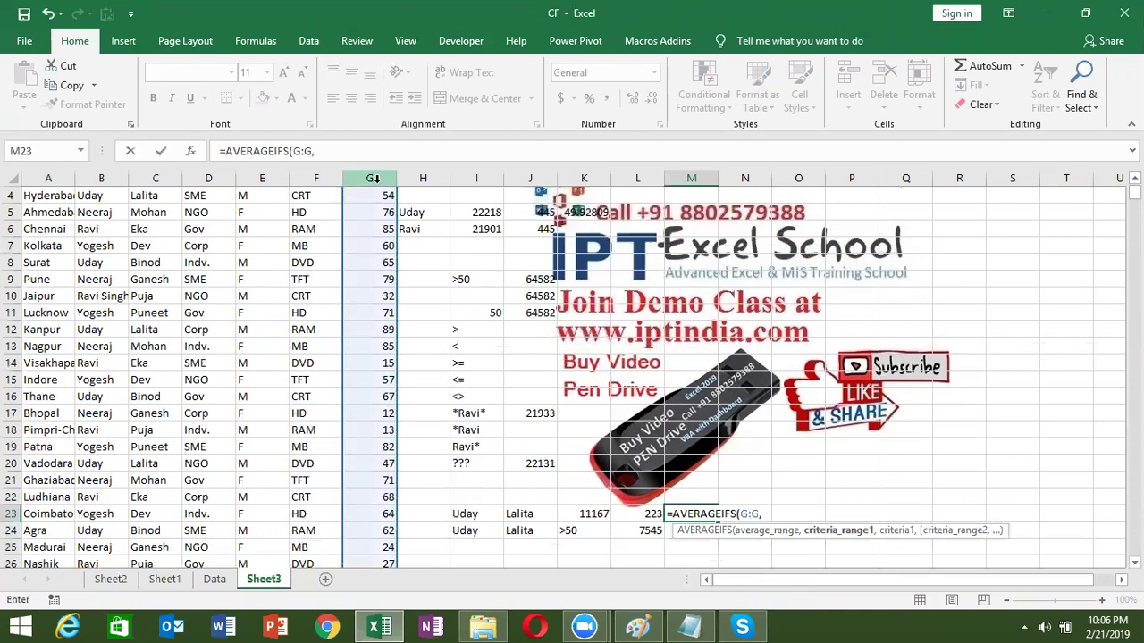
left_click(100, 178)
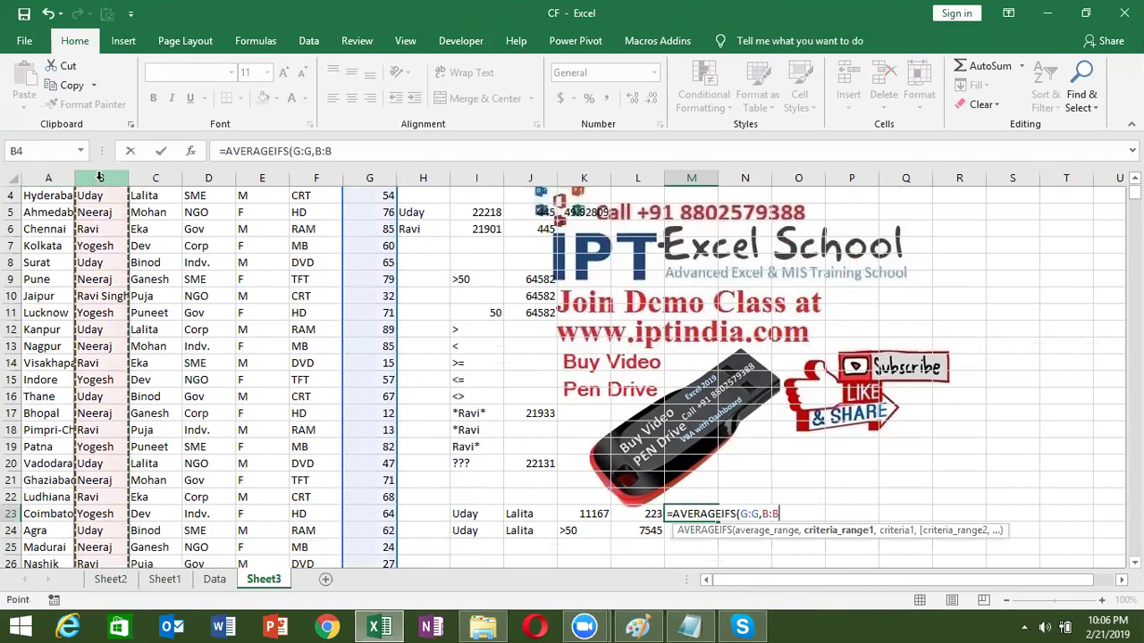
type(",")
Add criteria I23, column C and J23 to finish the formula, giving 50.07623.
left_click(457, 513)
type(",")
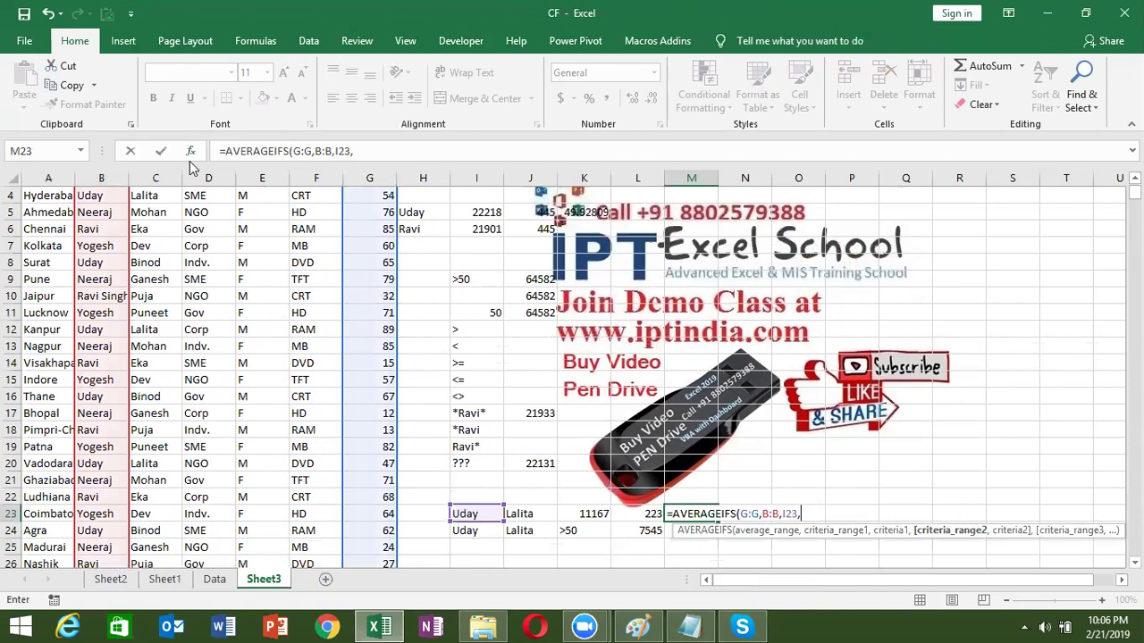
left_click(171, 178)
type(",")
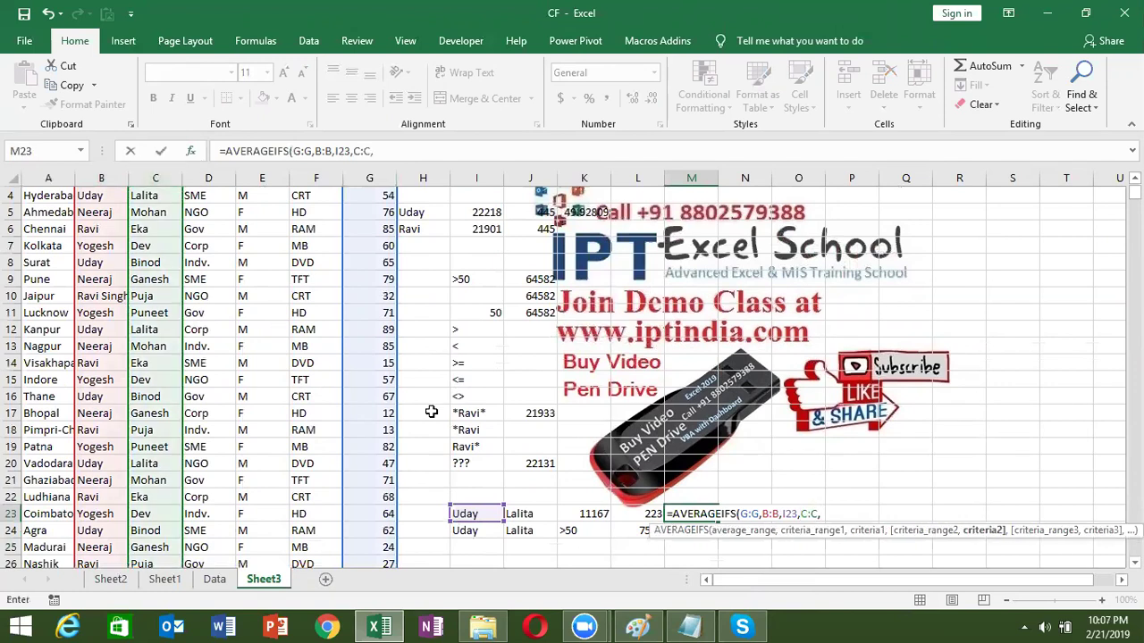
left_click(531, 516)
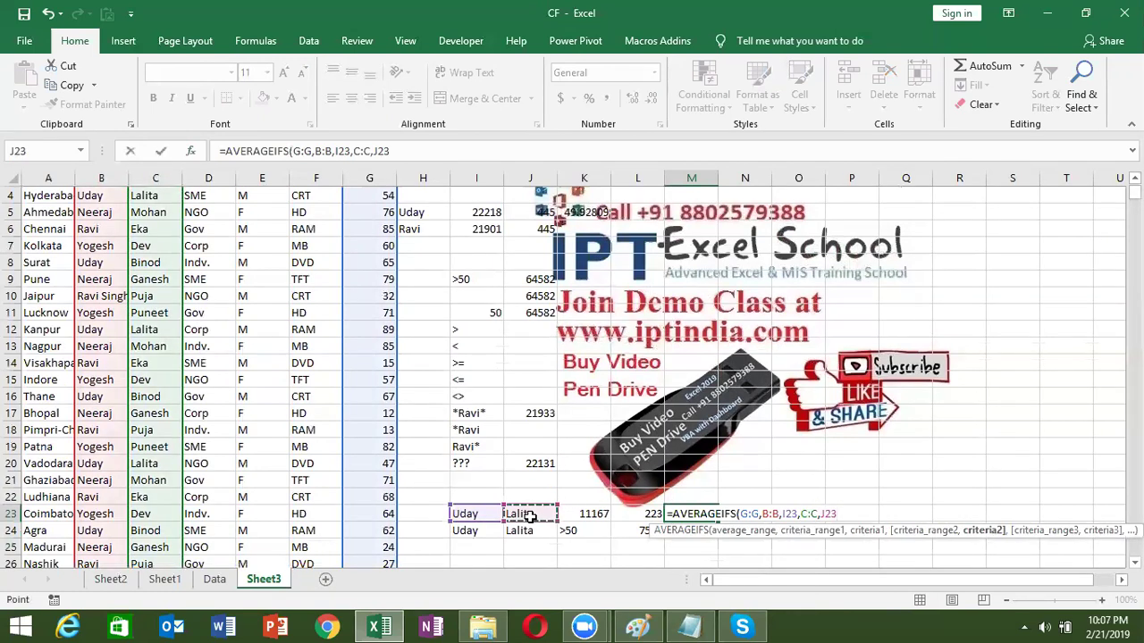
key("Return")
key("Up")
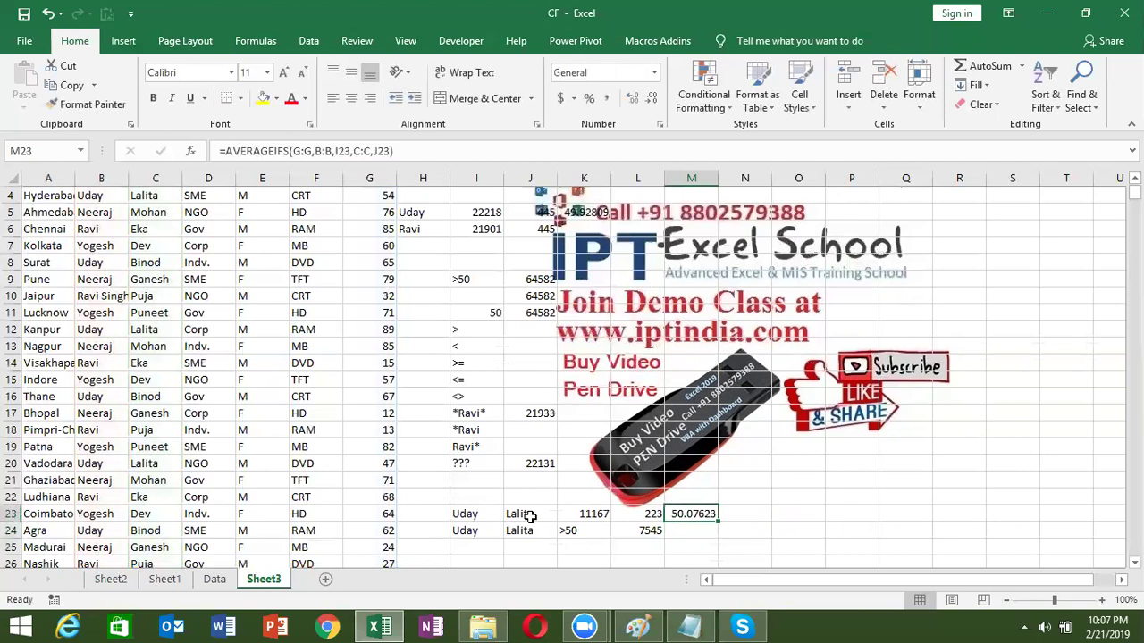
key("Up")
key("Up")
key("Up")
key("Up")
key("Up")
key("Up")
key("Up")
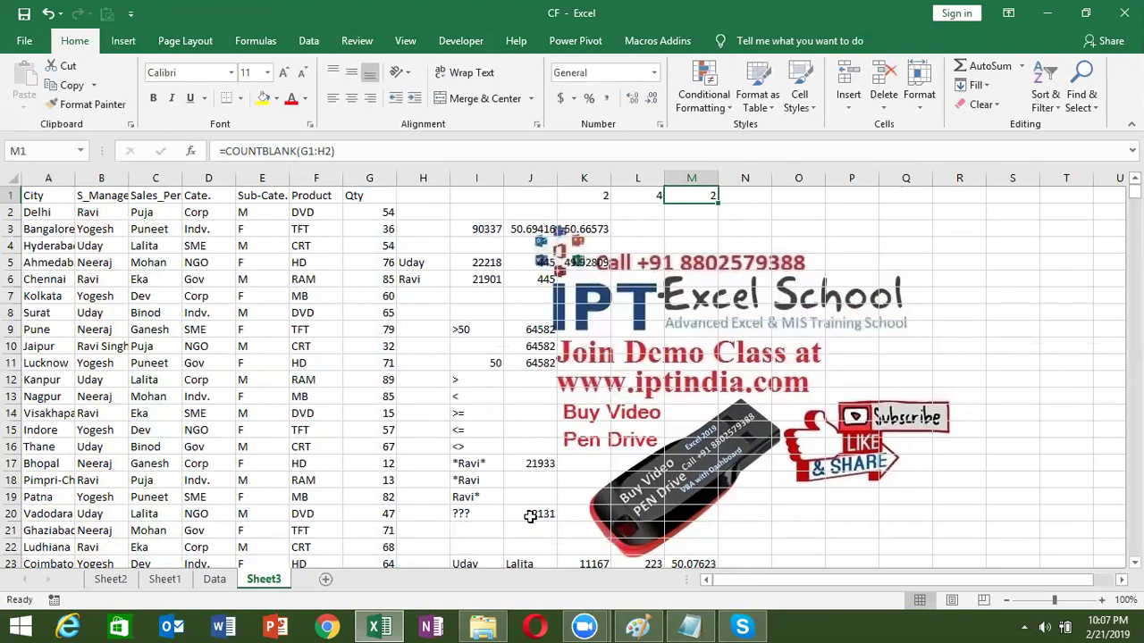
Show the Windows desktop with Windows+D, hiding the Excel workbook.
key("super+d")
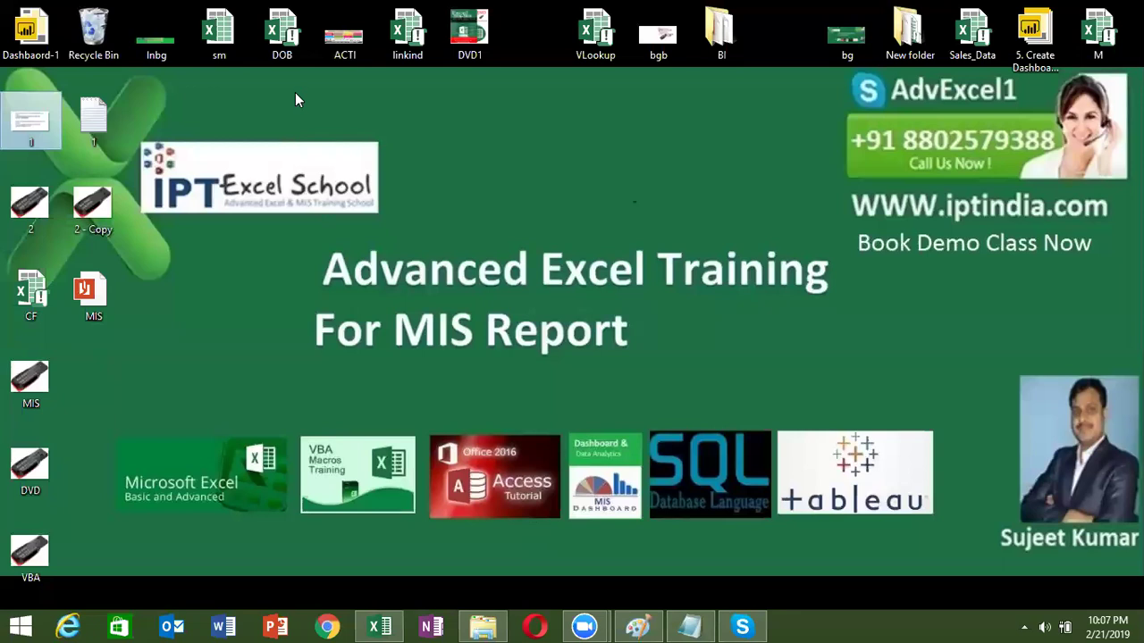